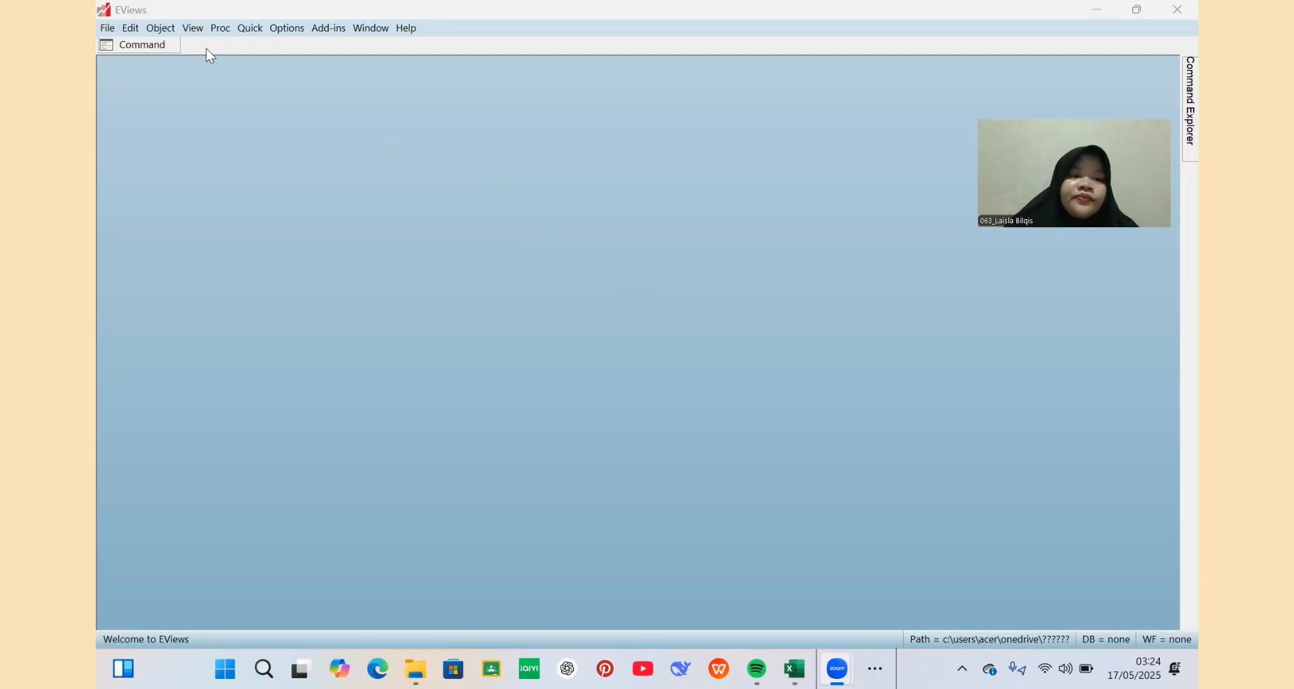
# Create a new unstructured/undated workfile with 67 observations.
pyautogui.click(107, 31)
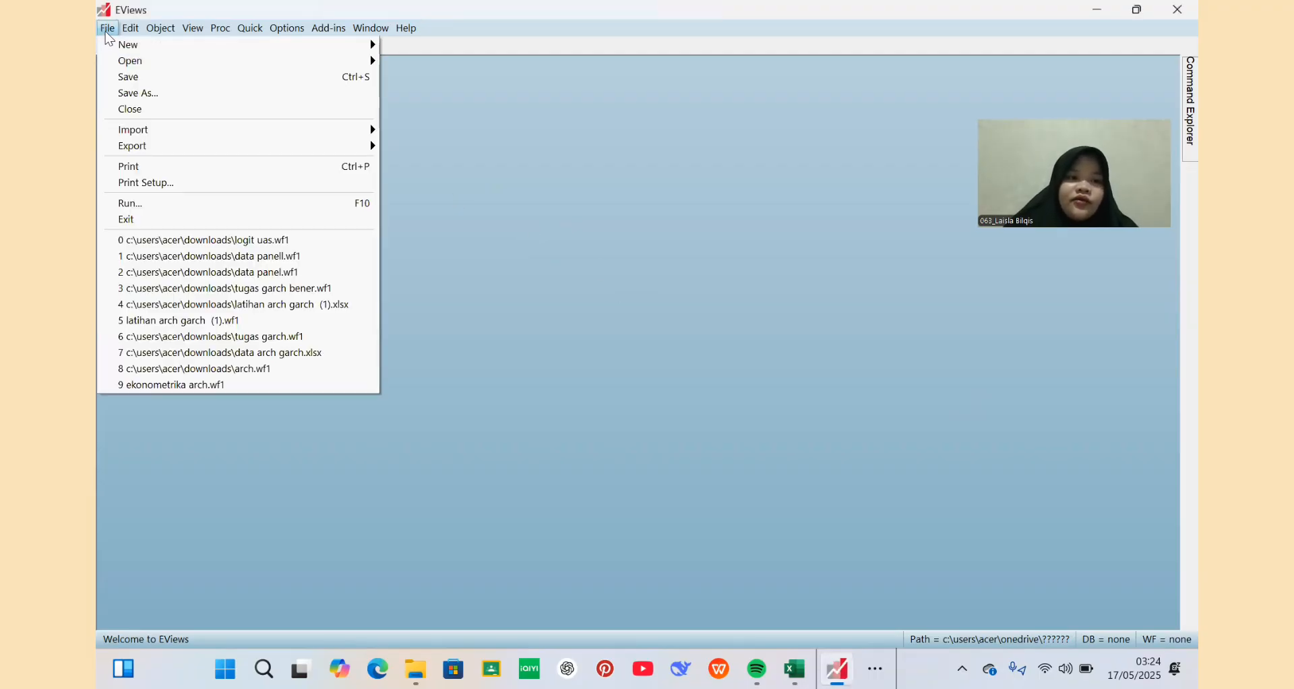
pyautogui.moveTo(113, 47)
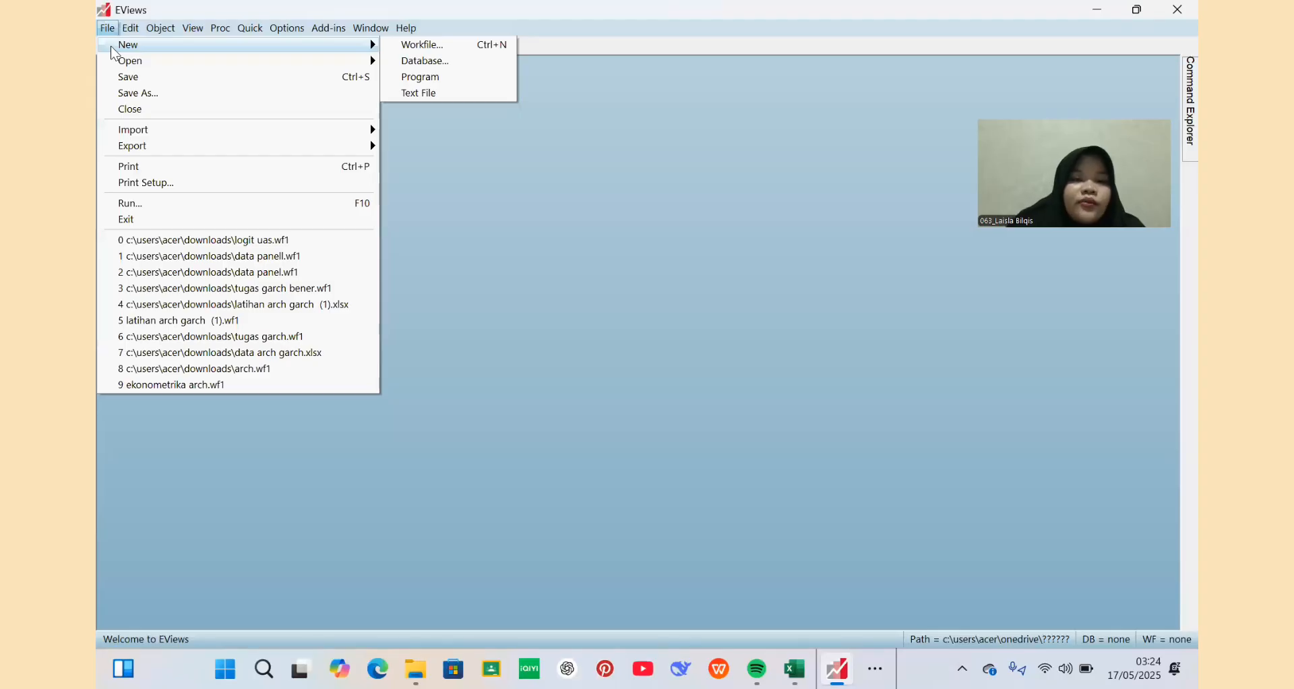
pyautogui.click(437, 46)
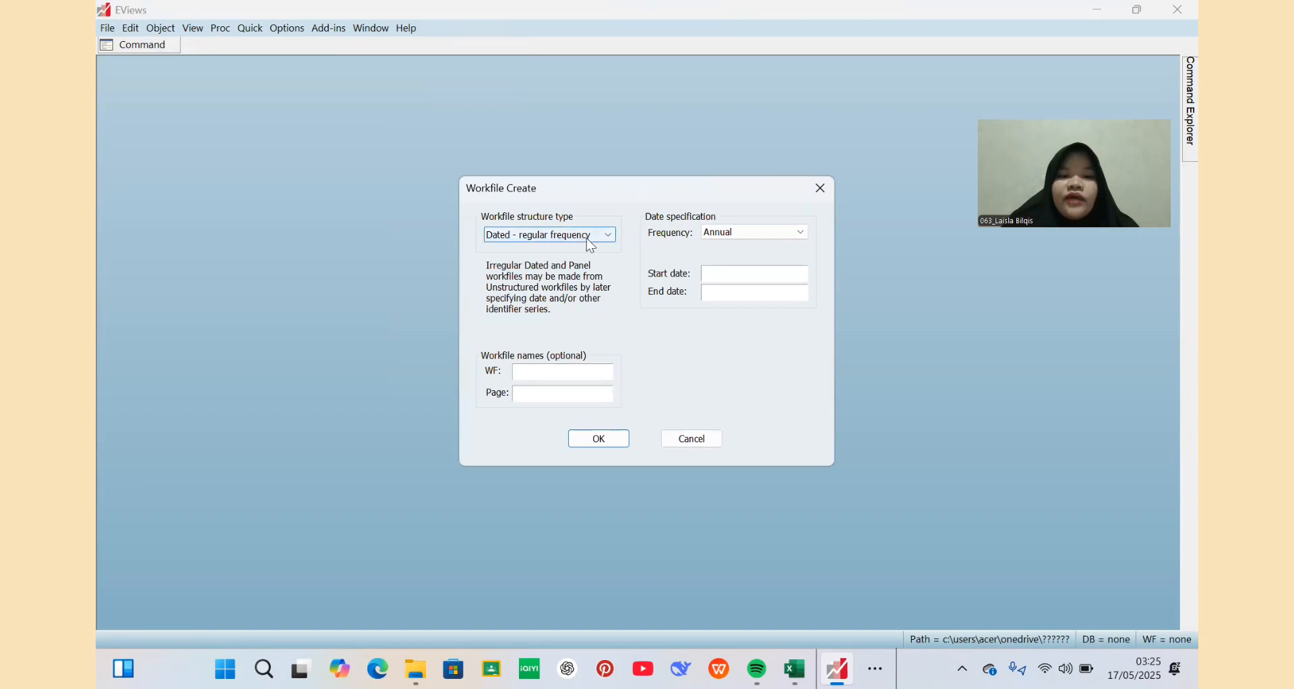
pyautogui.click(608, 235)
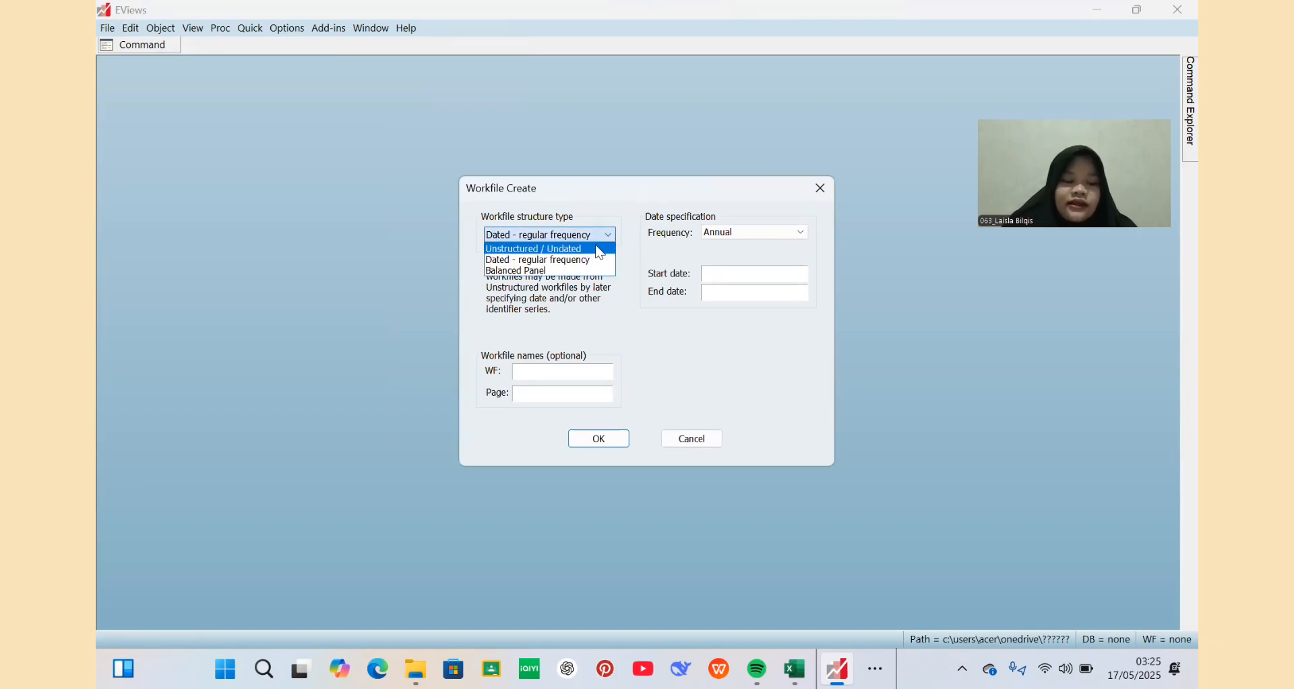
pyautogui.click(600, 249)
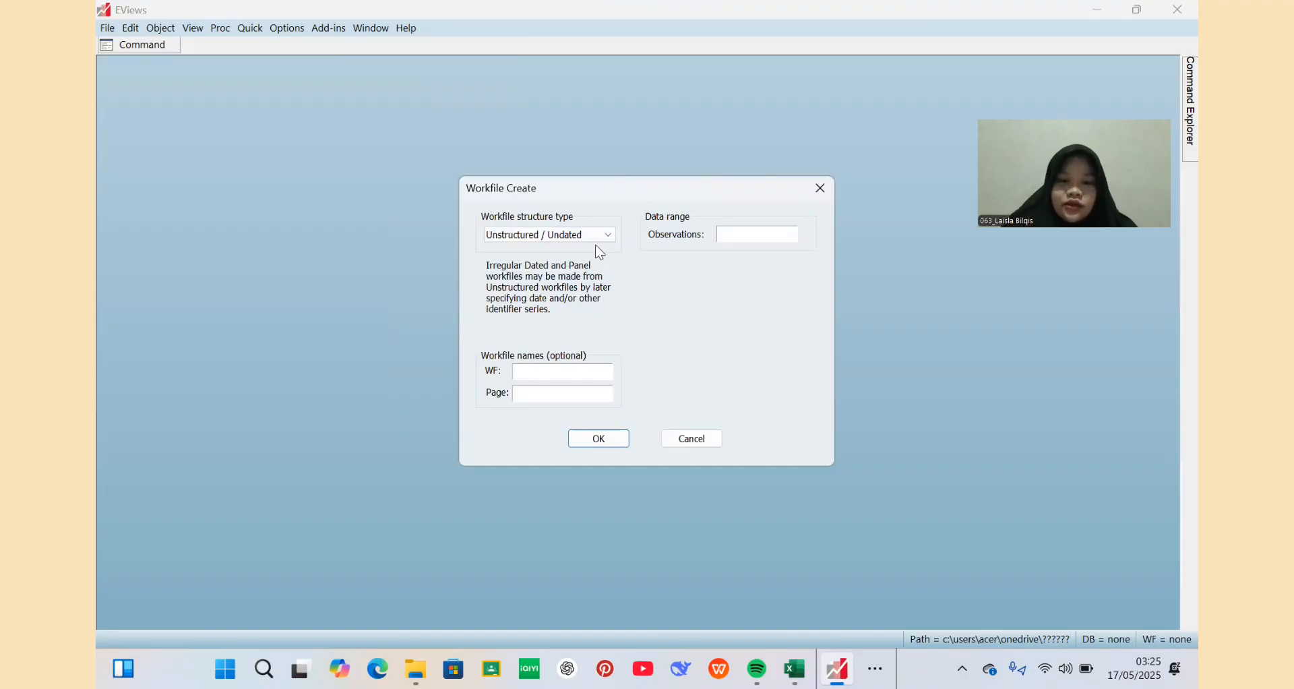
pyautogui.click(757, 235)
pyautogui.write('67')
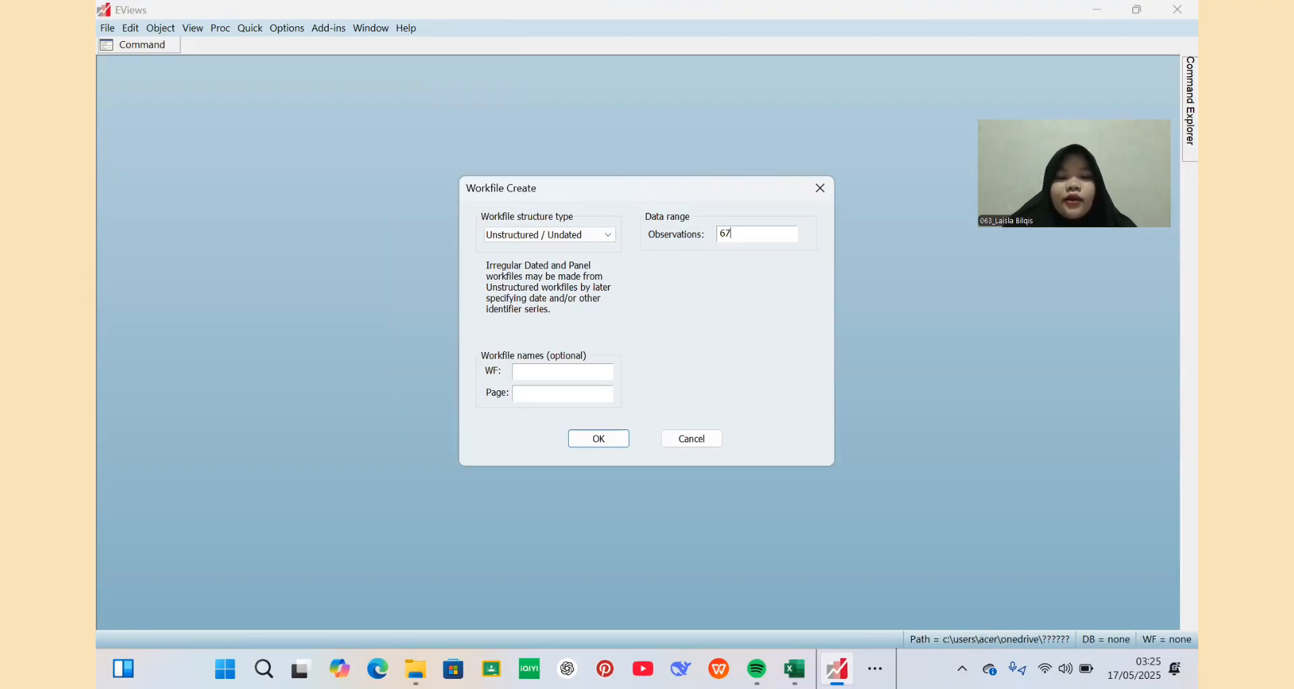
pyautogui.click(604, 443)
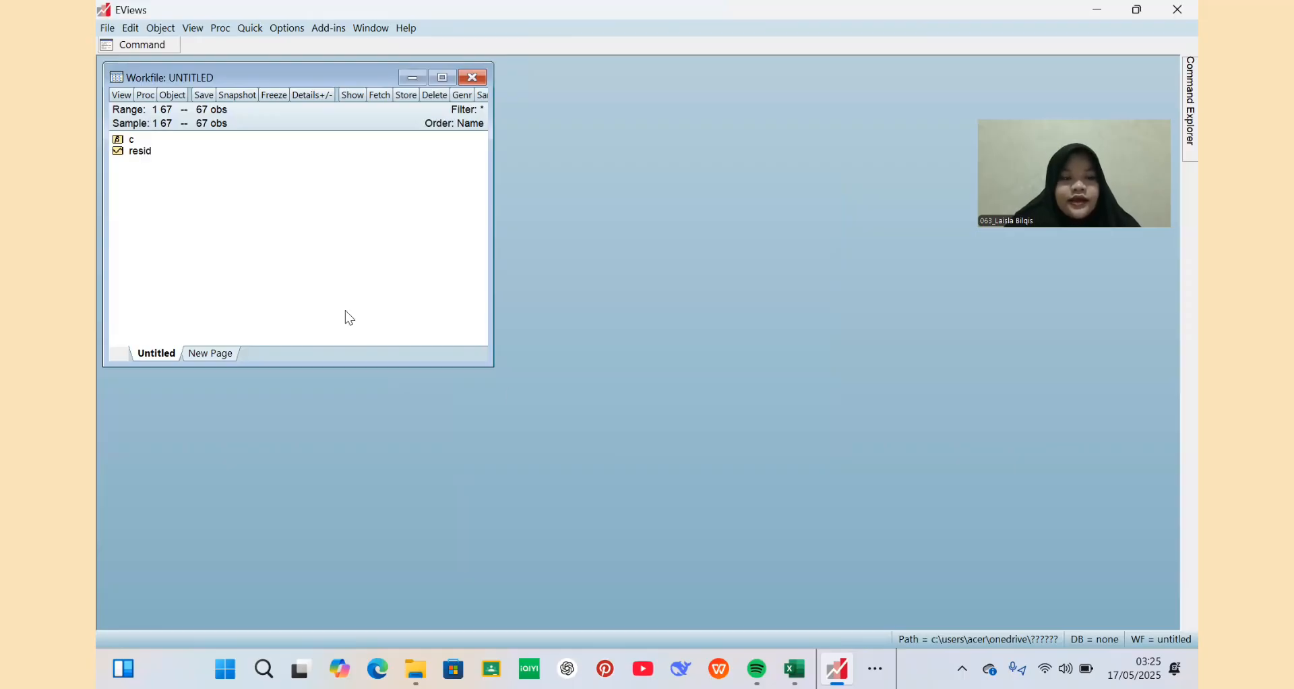
# Add a new series object named y to the workfile.
pyautogui.click(174, 95)
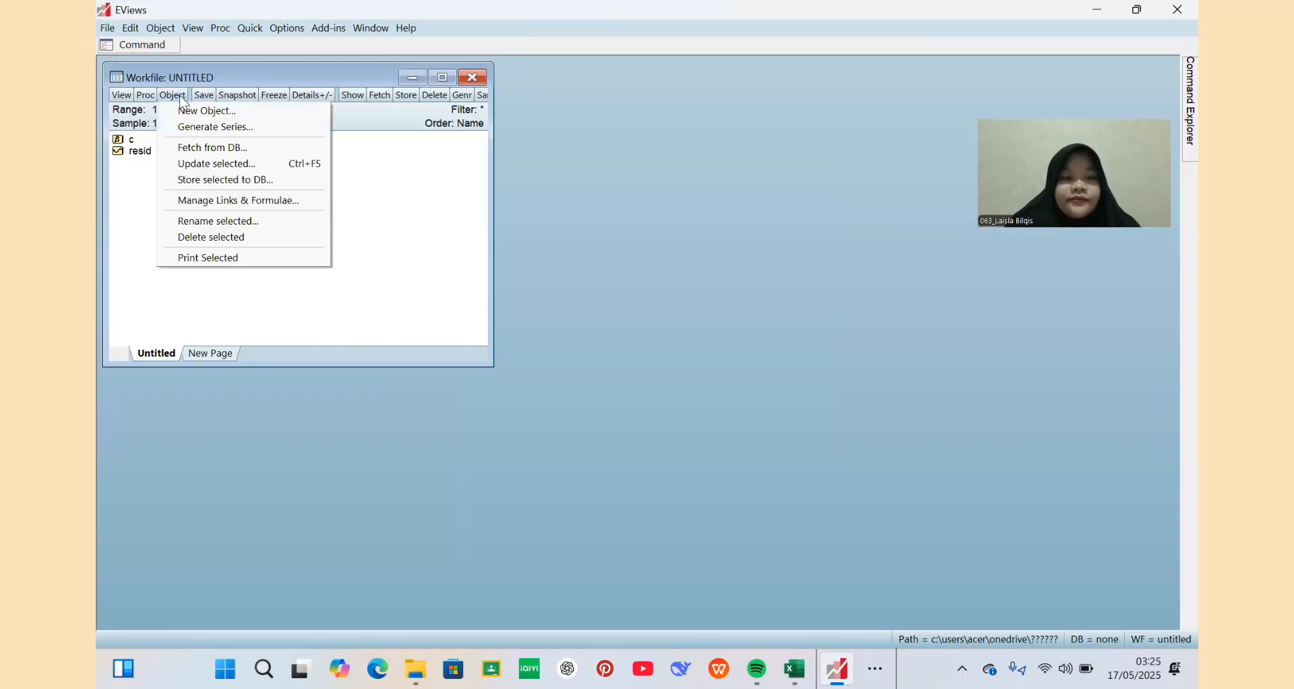
pyautogui.click(184, 110)
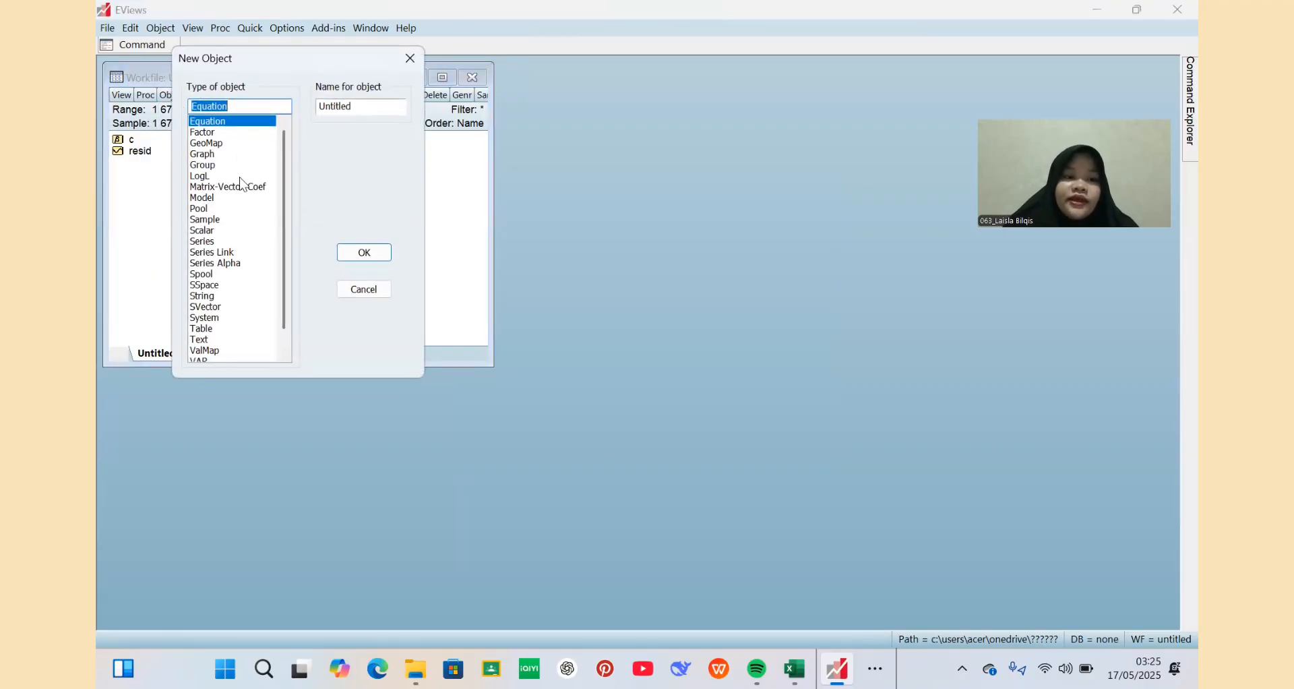
pyautogui.click(234, 244)
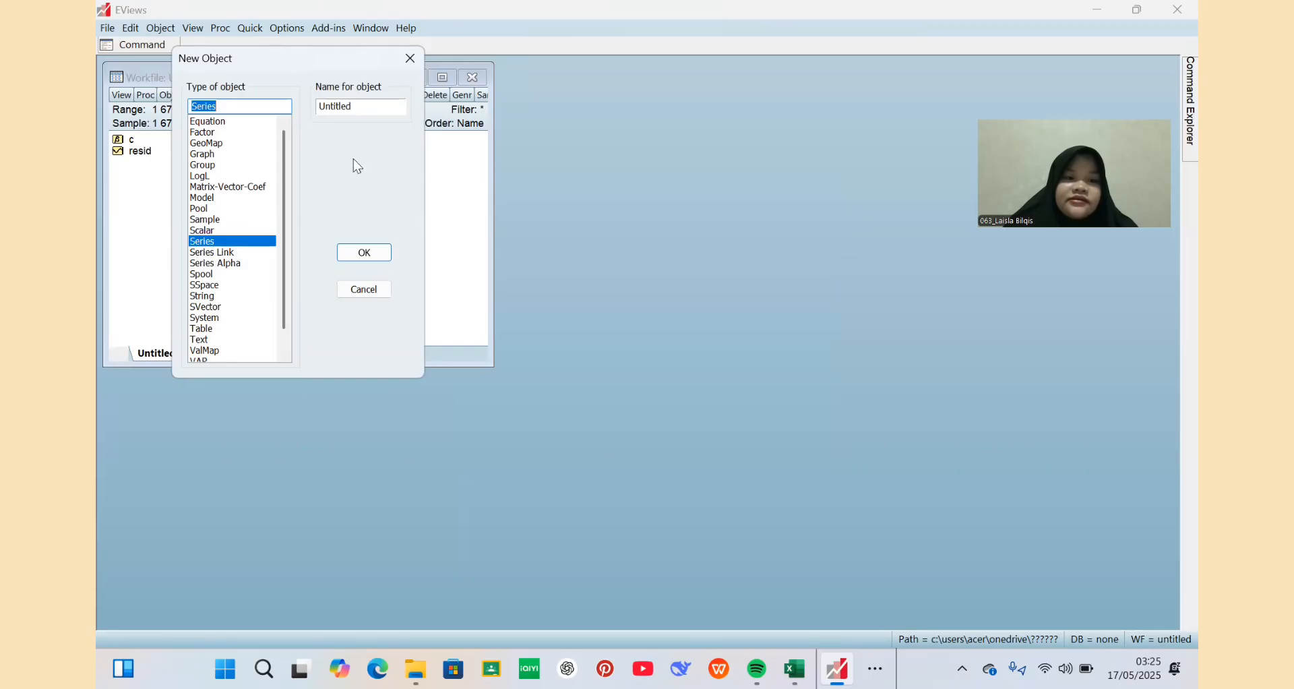
pyautogui.click(372, 106)
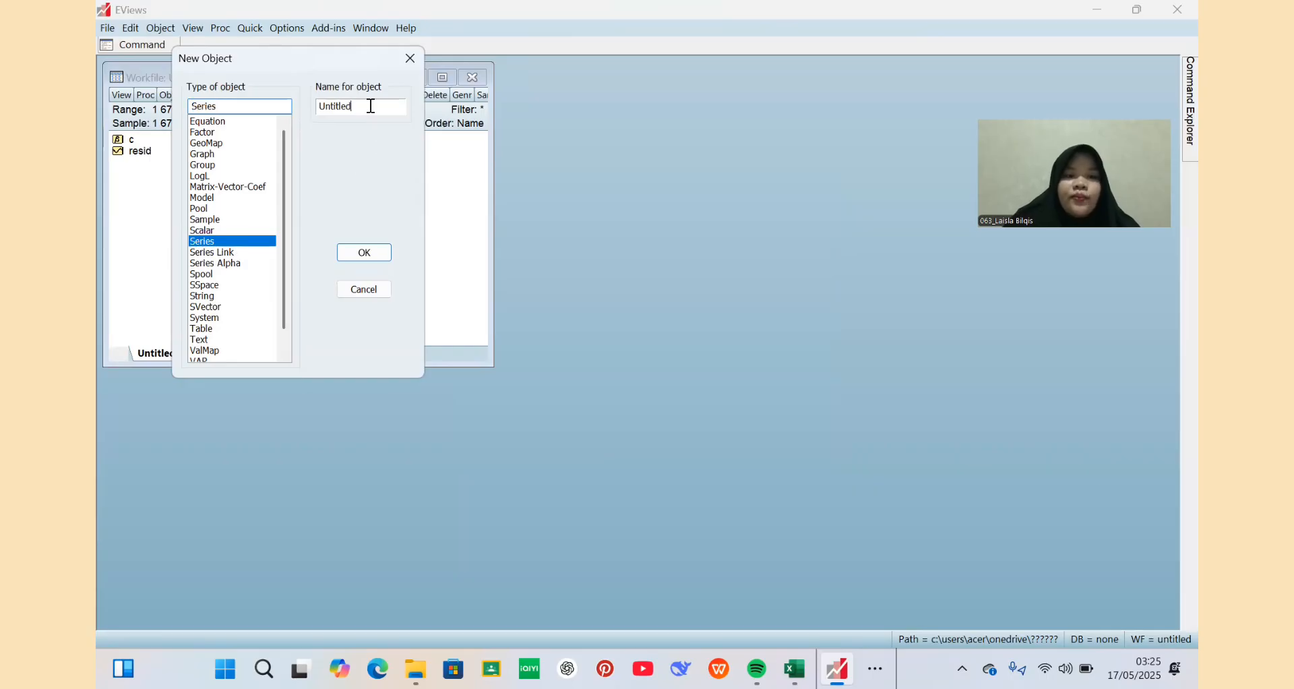
pyautogui.press('BackSpace')
pyautogui.press('BackSpace')
pyautogui.press('BackSpace')
pyautogui.press('BackSpace')
pyautogui.press('BackSpace')
pyautogui.press('BackSpace')
pyautogui.press('BackSpace')
pyautogui.press('BackSpace')
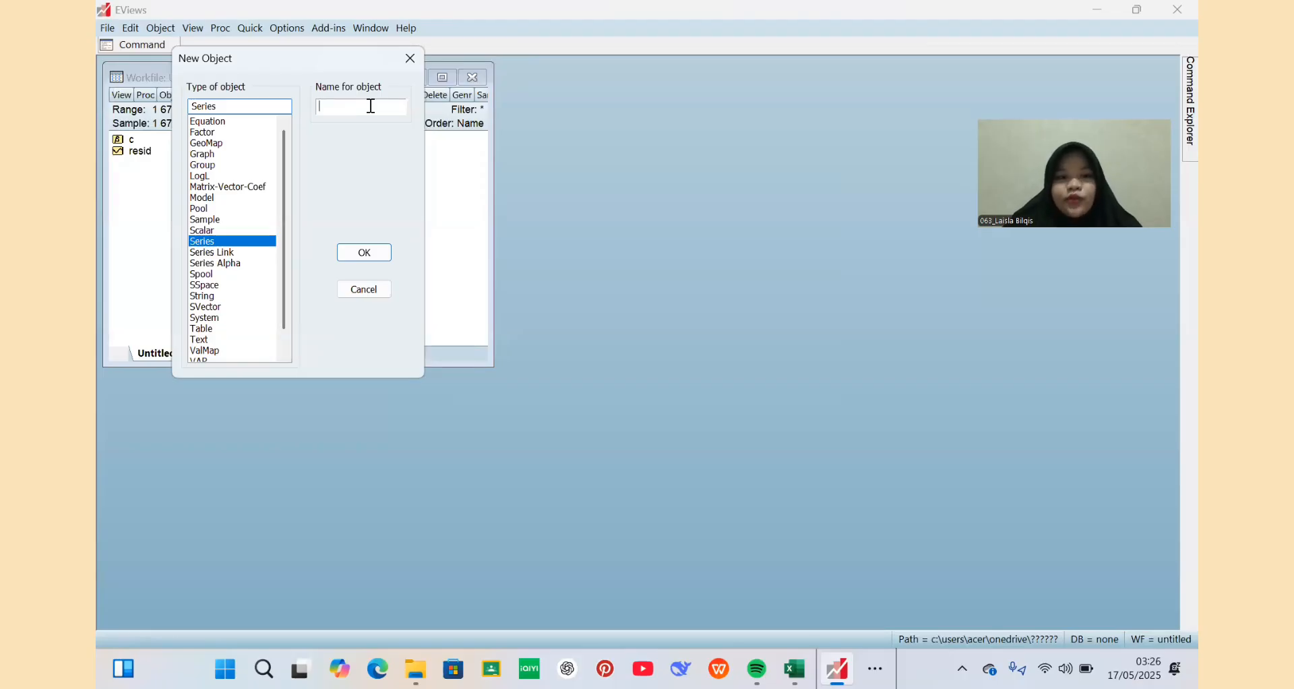
pyautogui.write('y')
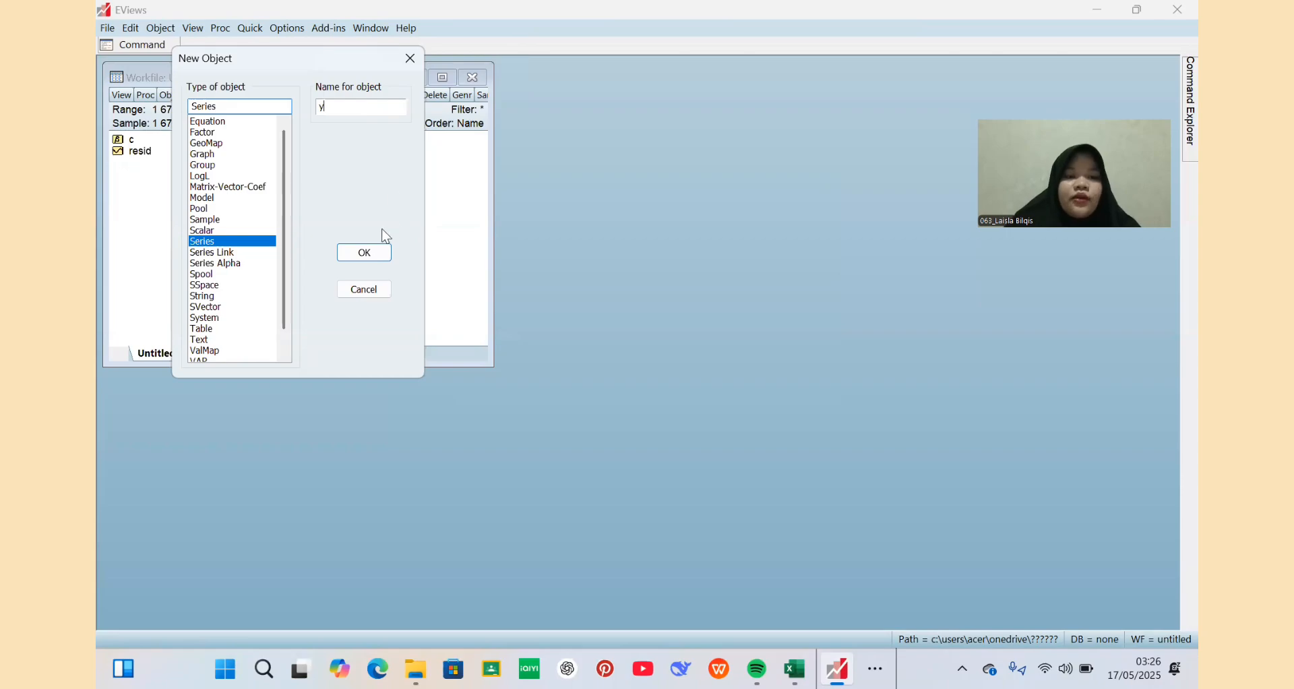
pyautogui.click(379, 256)
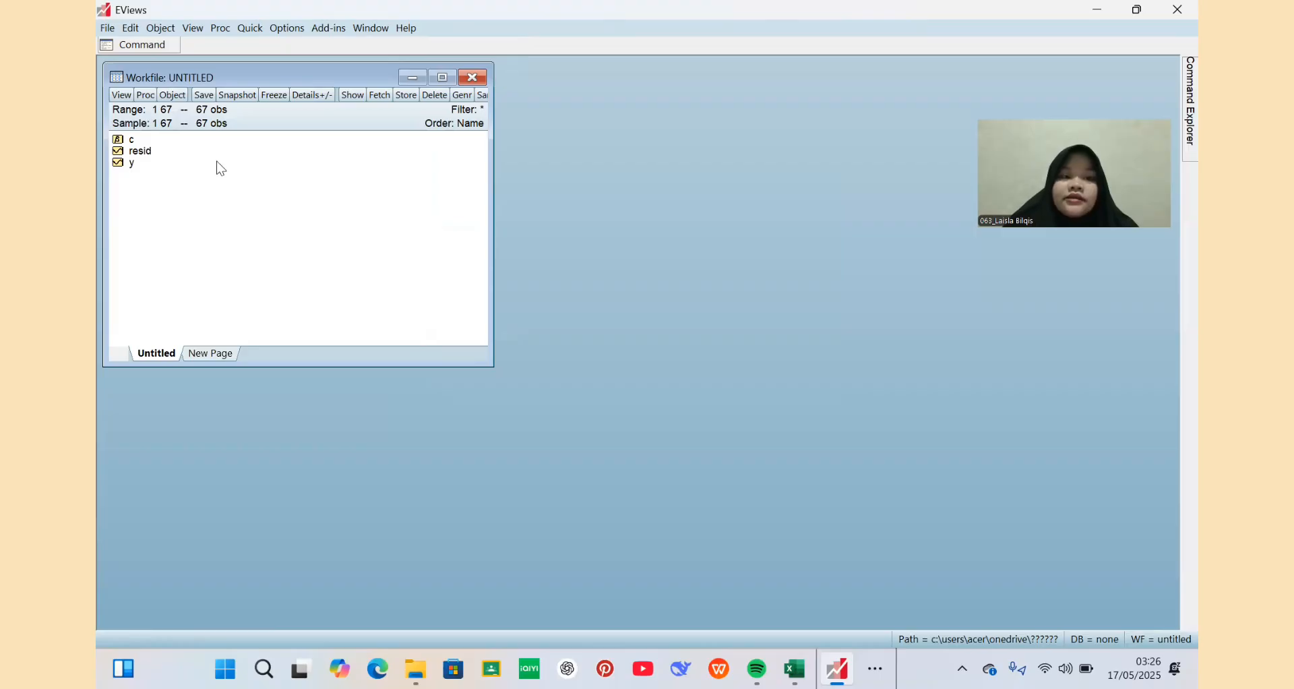
# Add a new series object named x1 to the workfile.
pyautogui.click(174, 95)
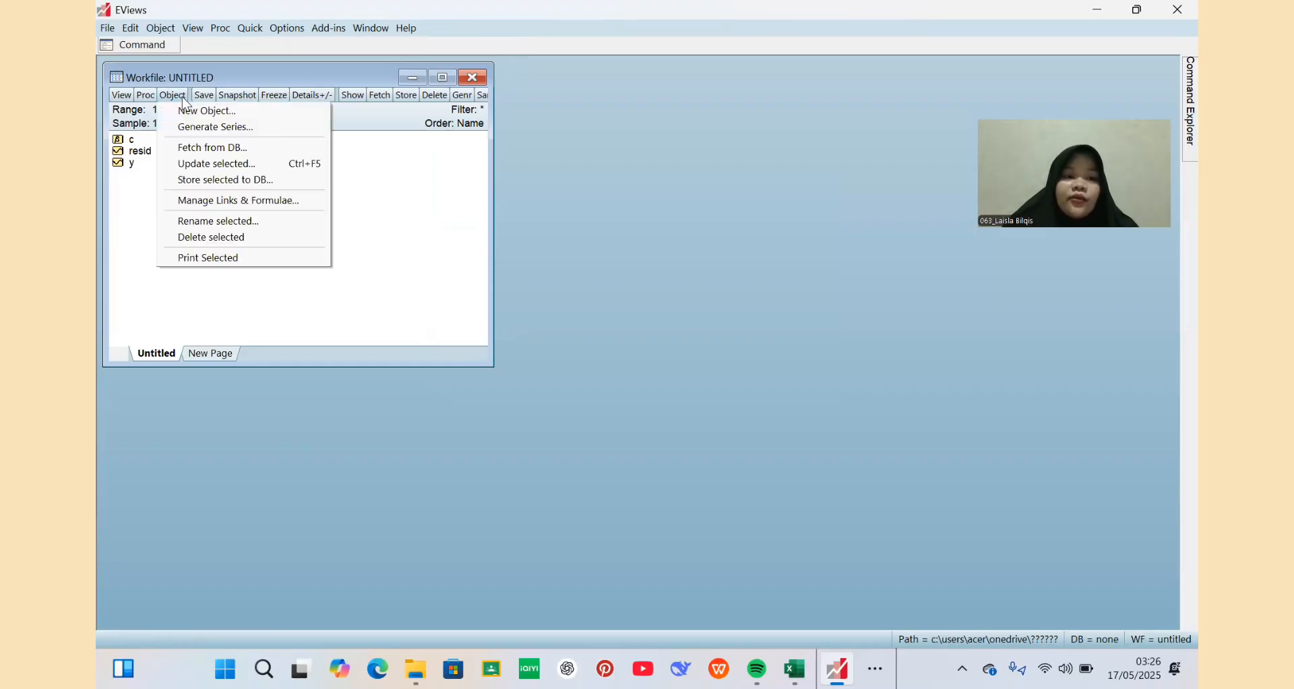
pyautogui.click(189, 110)
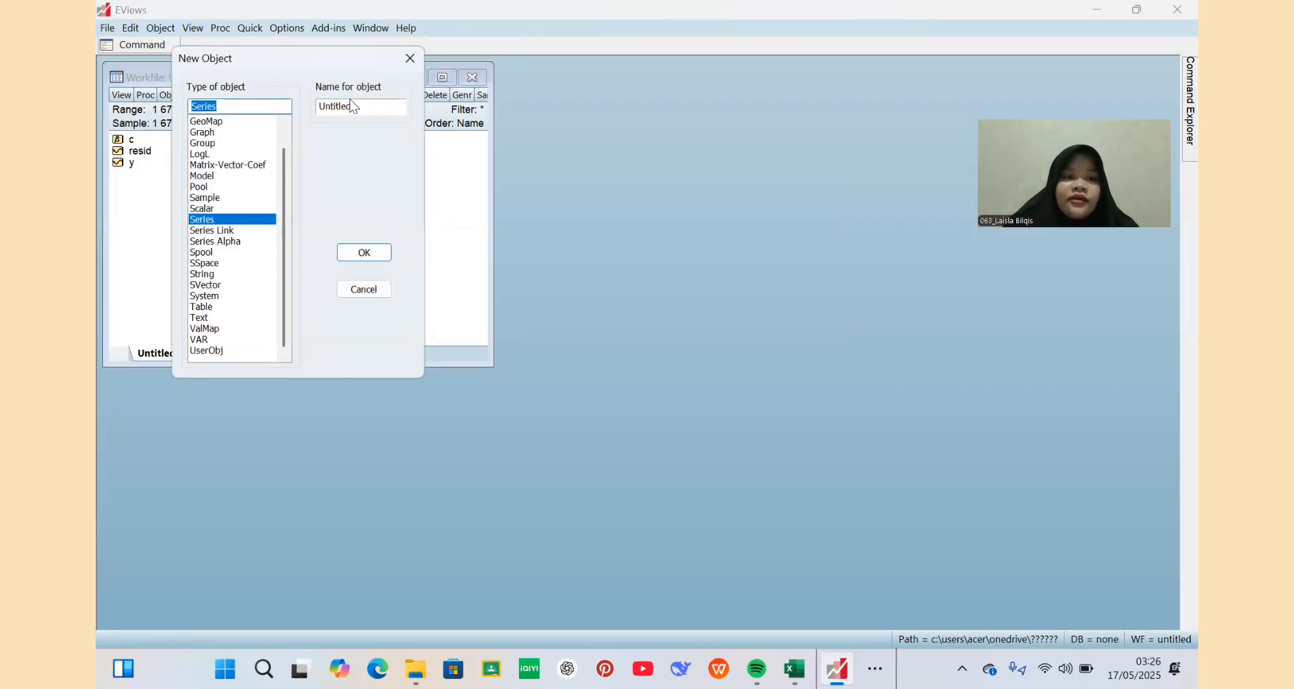
pyautogui.click(364, 109)
pyautogui.press('BackSpace')
pyautogui.press('BackSpace')
pyautogui.press('BackSpace')
pyautogui.press('BackSpace')
pyautogui.press('BackSpace')
pyautogui.press('BackSpace')
pyautogui.press('BackSpace')
pyautogui.press('BackSpace')
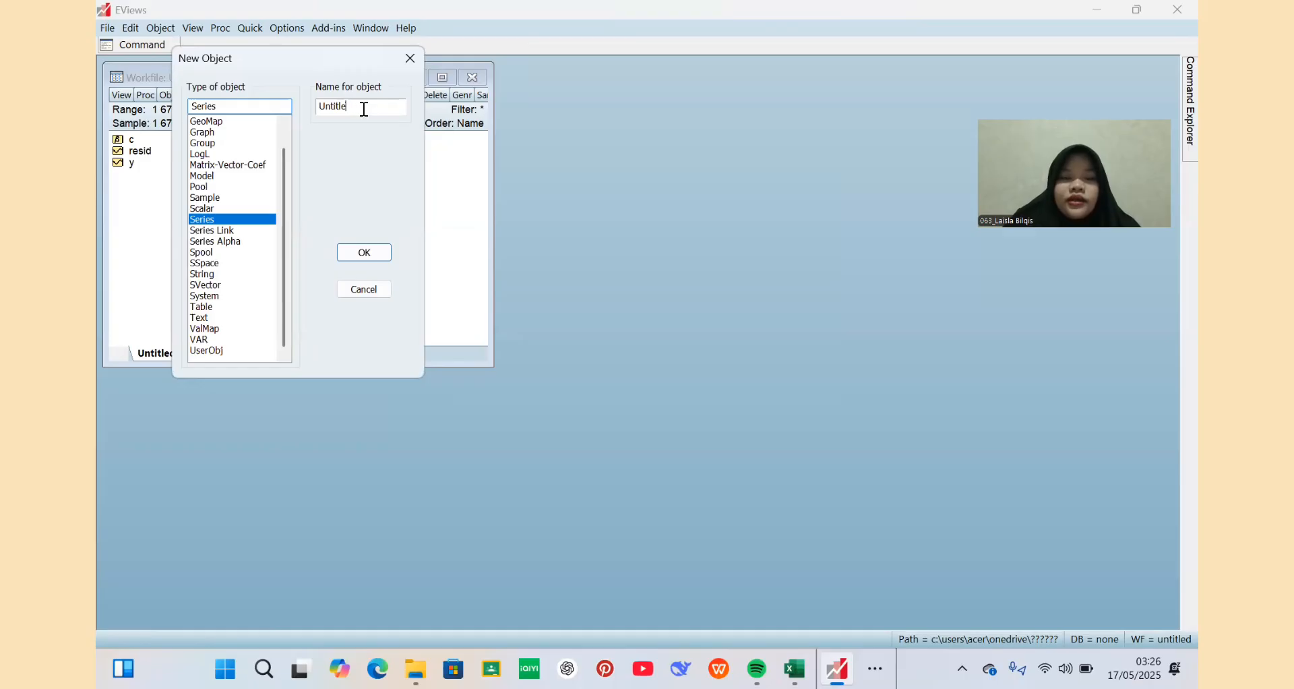
pyautogui.write('x')
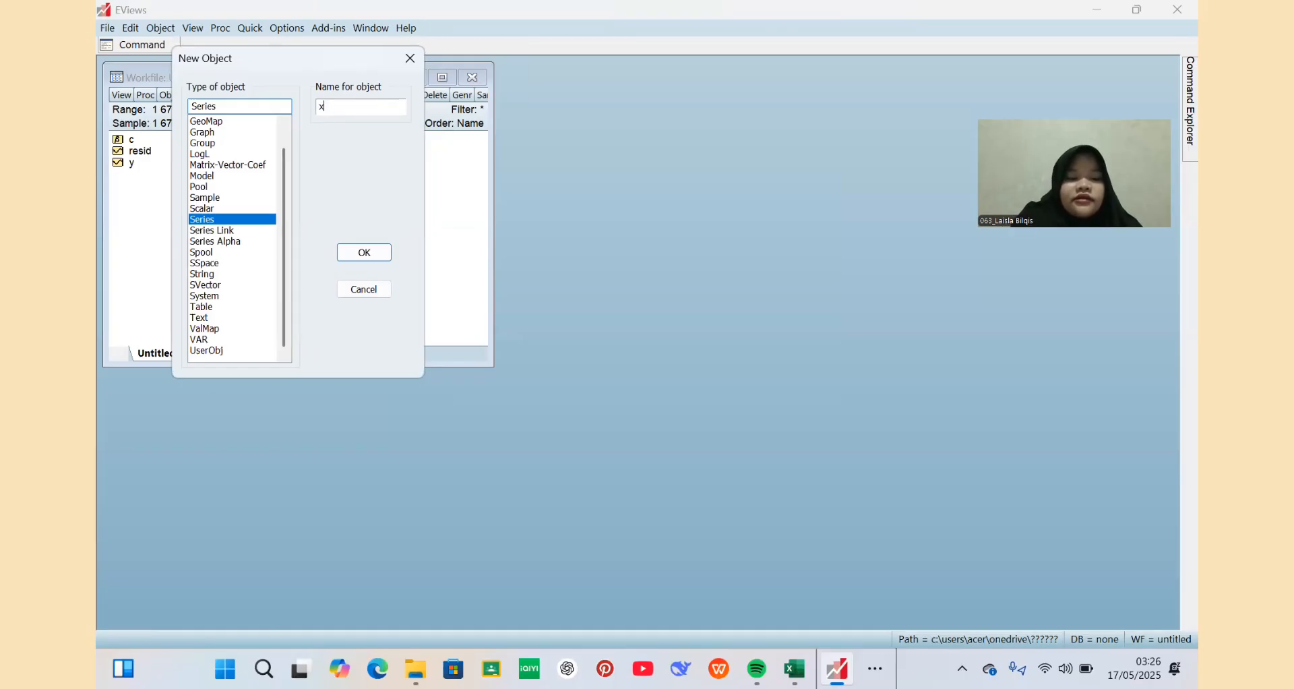
pyautogui.write('1')
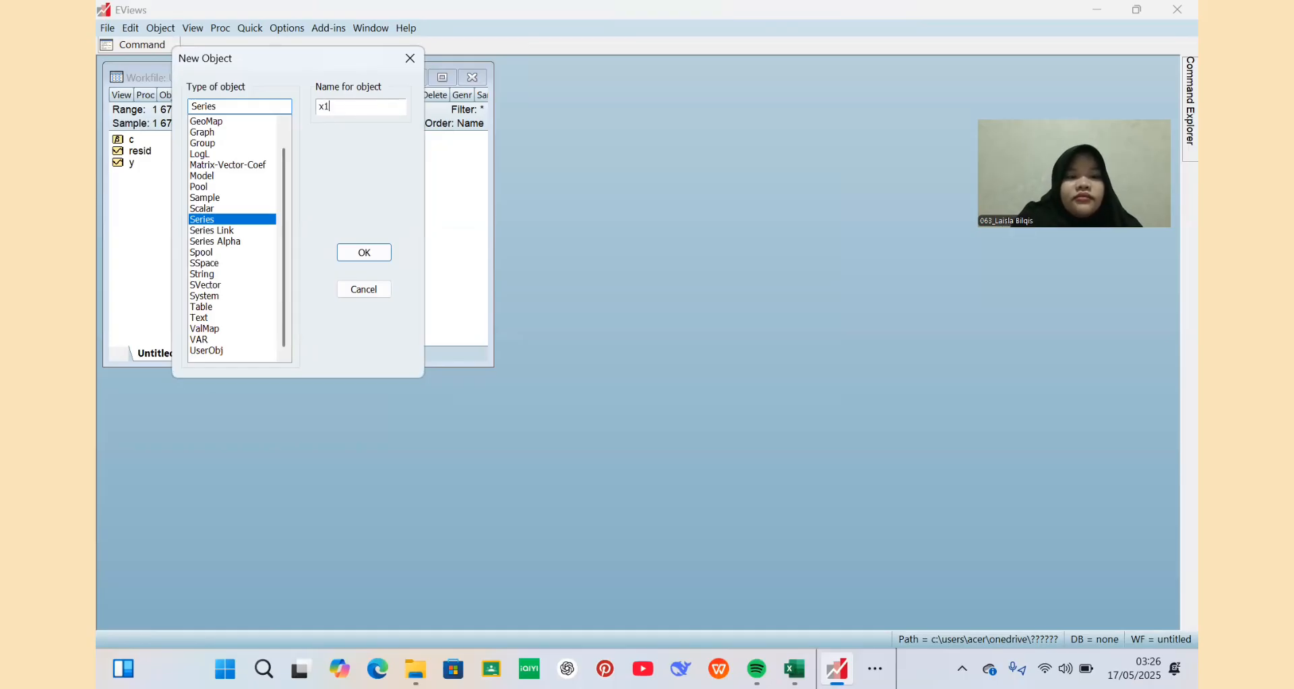
pyautogui.click(364, 252)
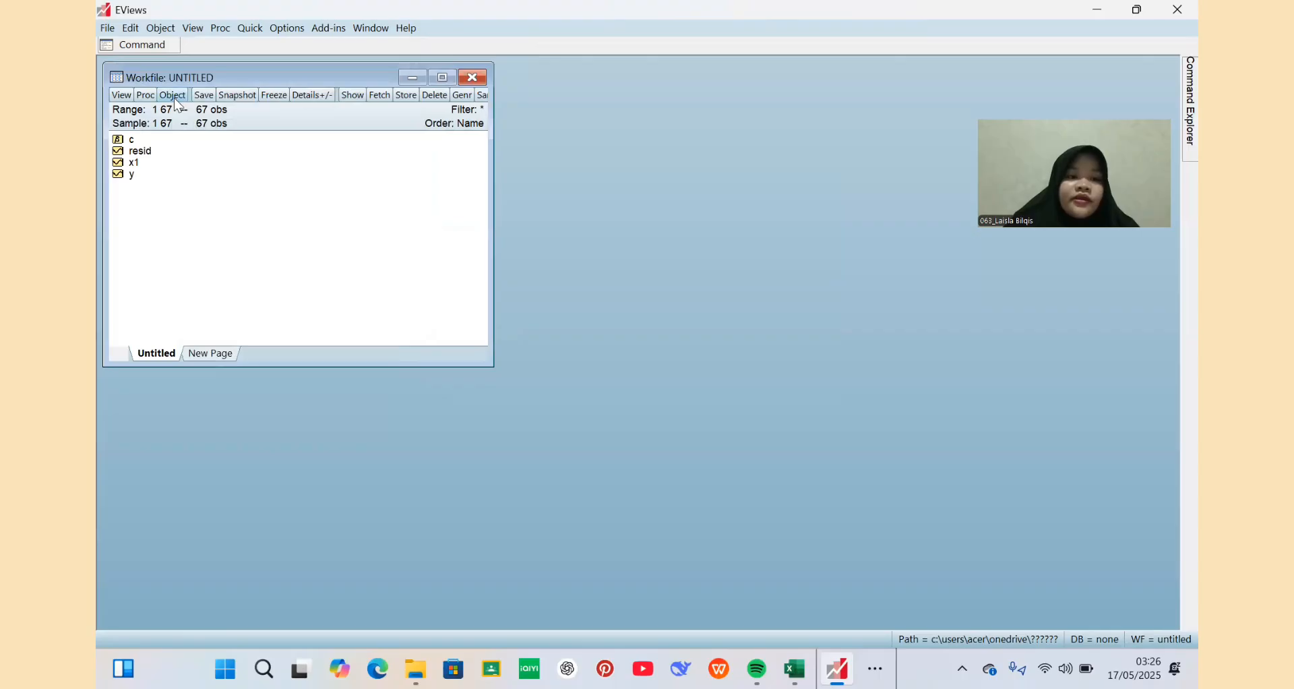
# Add a new series object named x2 to the workfile.
pyautogui.click(173, 95)
pyautogui.click(183, 115)
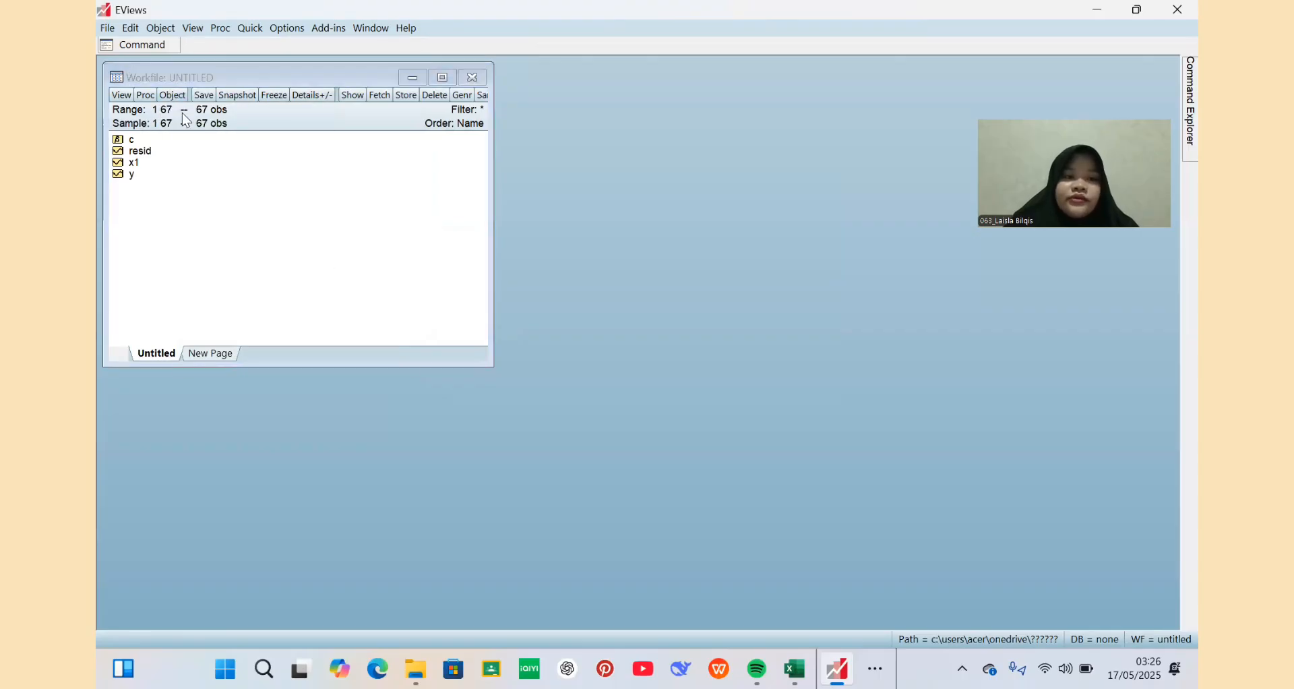
pyautogui.click(358, 108)
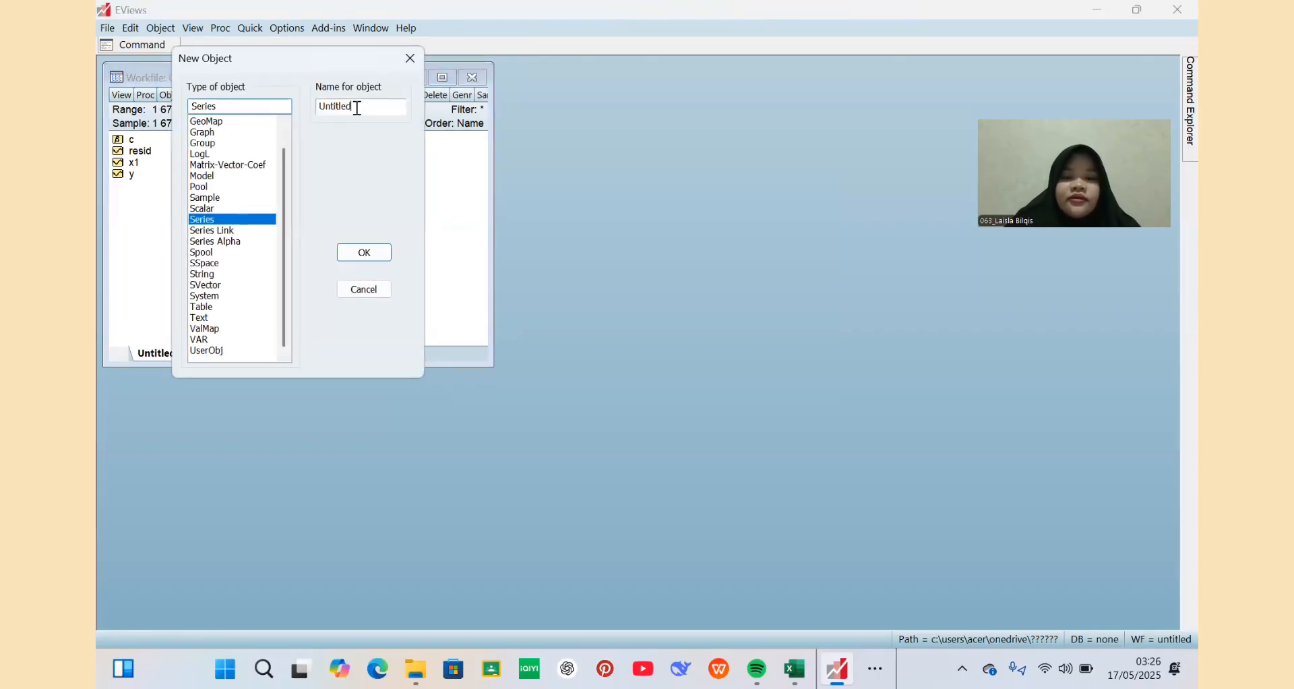
pyautogui.press('BackSpace')
pyautogui.press('BackSpace')
pyautogui.press('BackSpace')
pyautogui.press('BackSpace')
pyautogui.press('BackSpace')
pyautogui.press('BackSpace')
pyautogui.press('BackSpace')
pyautogui.press('BackSpace')
pyautogui.write('x')
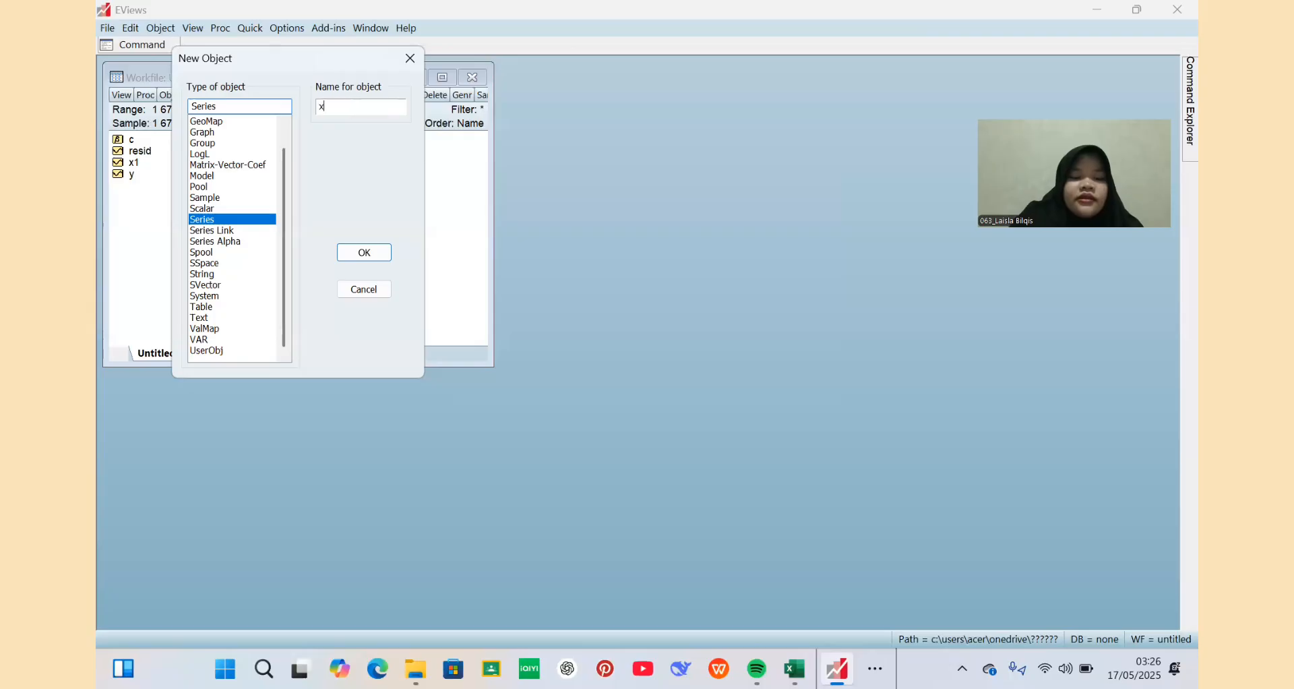
pyautogui.write('2')
pyautogui.click(363, 253)
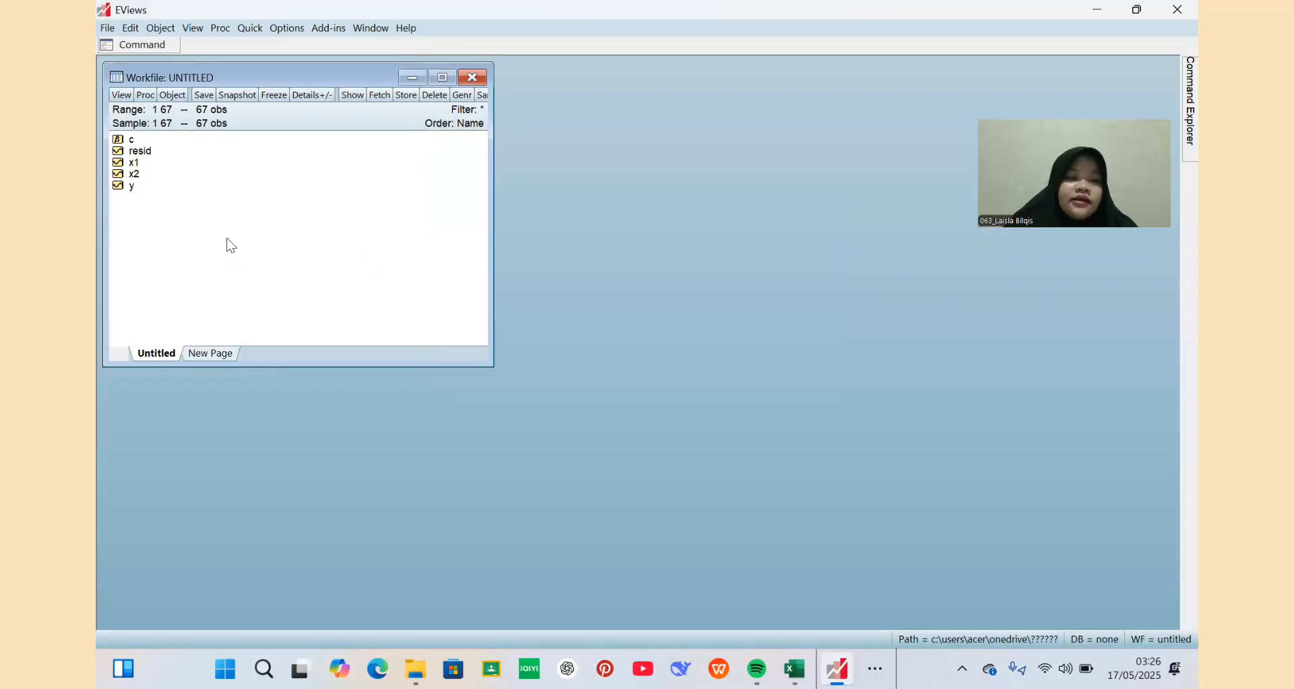
# Open the series y, x1 and x2 together as a group, in that order.
pyautogui.click(146, 188)
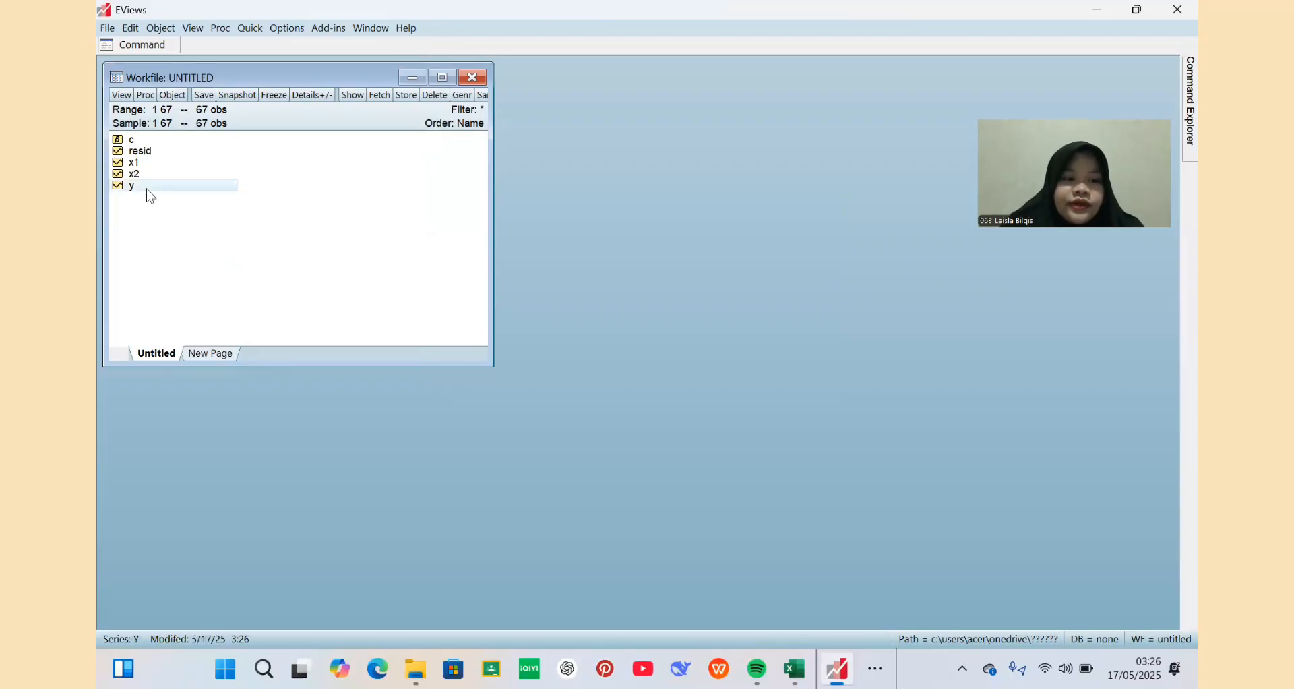
pyautogui.keyDown('ctrl'); pyautogui.click(138, 165); pyautogui.keyUp('ctrl')
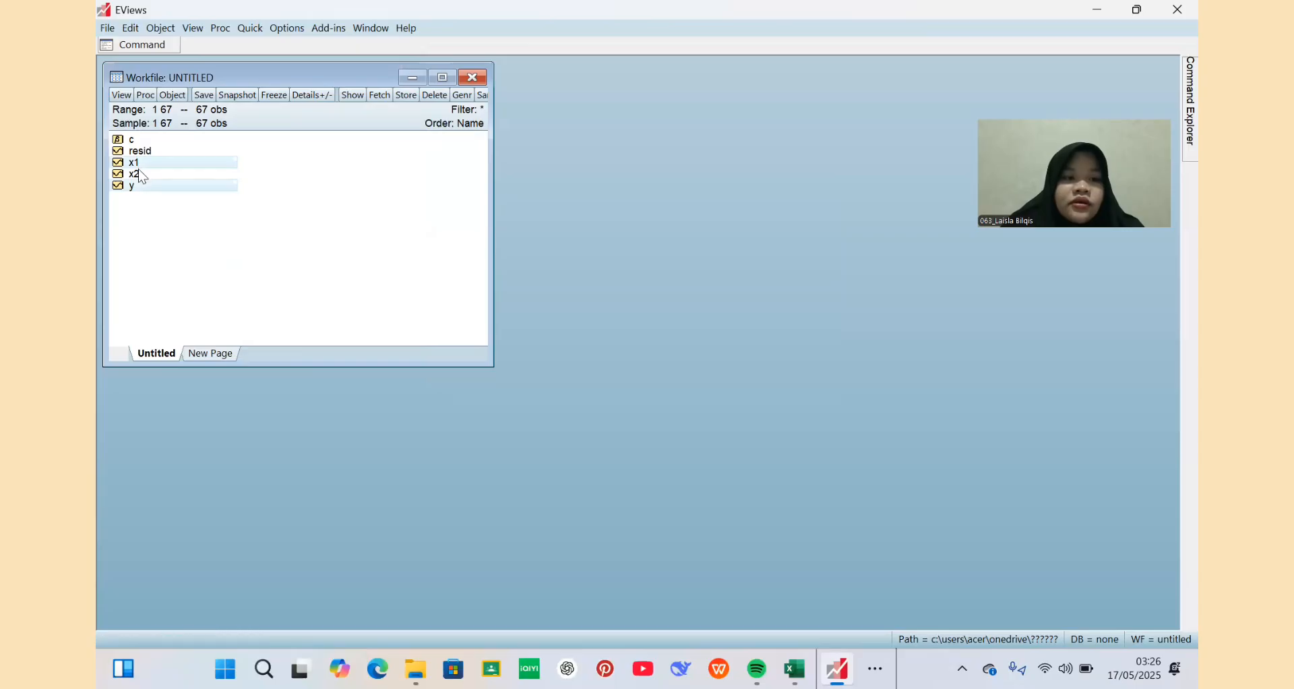
pyautogui.keyDown('ctrl'); pyautogui.click(140, 174); pyautogui.keyUp('ctrl')
pyautogui.rightClick(139, 171)
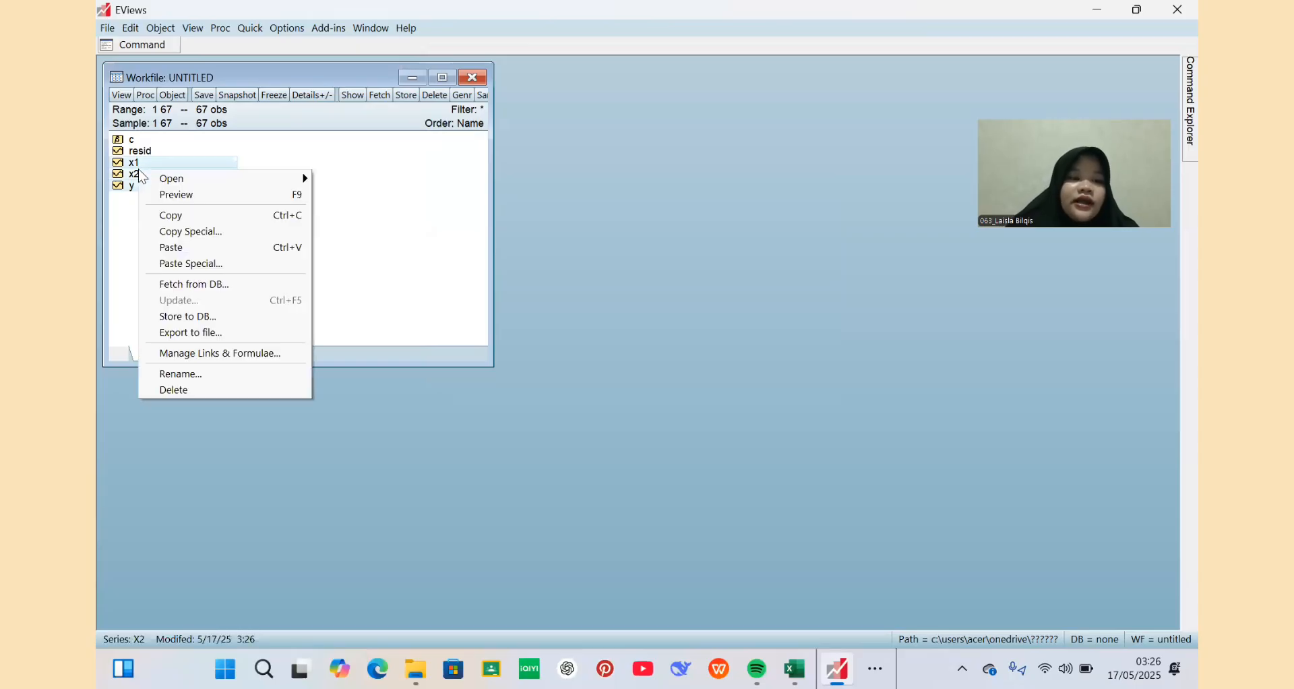
pyautogui.moveTo(167, 180)
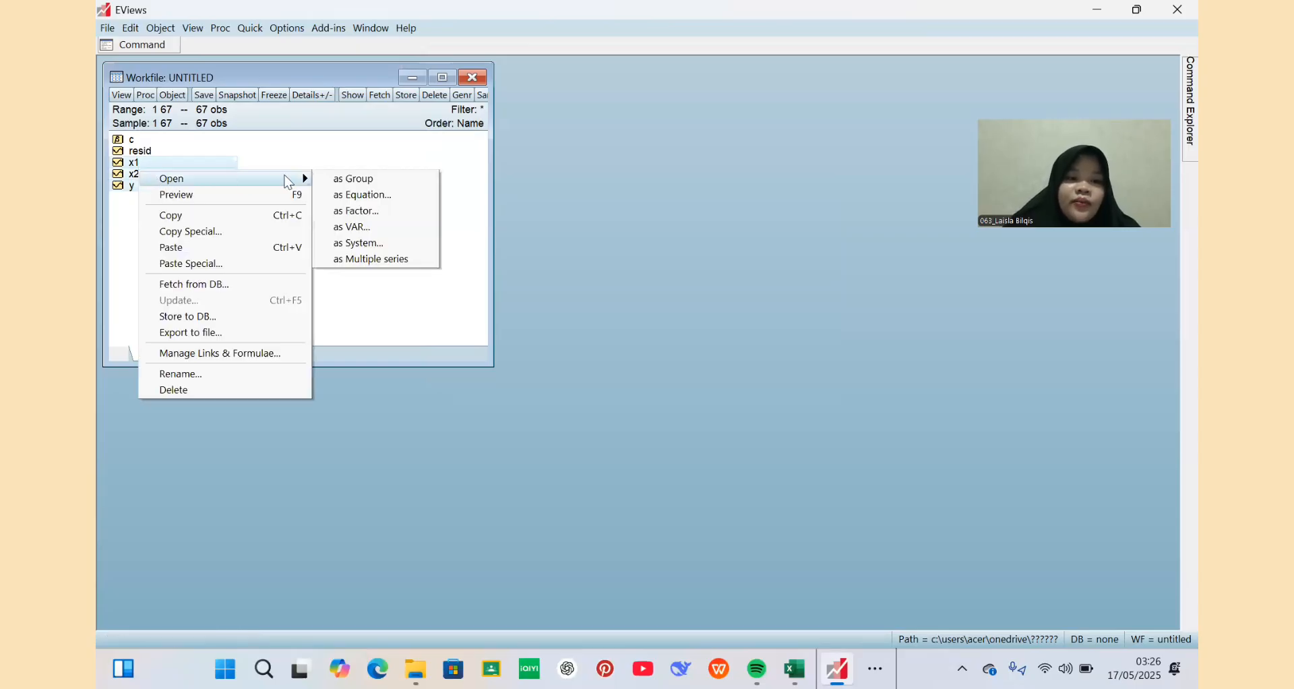
pyautogui.click(335, 179)
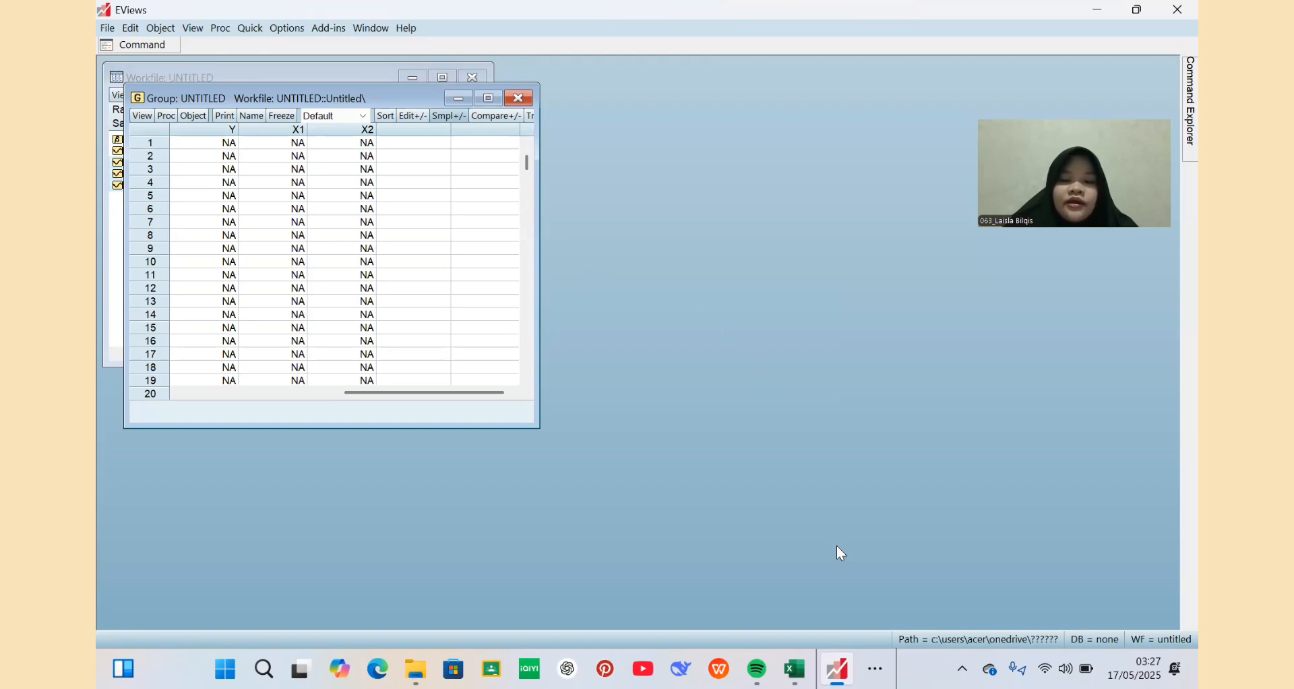
# Switch to the Data logit 2 workbook in Excel and copy the Y, X1 and X2 values of all 67 respondents, F5 to H71.
pyautogui.moveTo(800, 668)
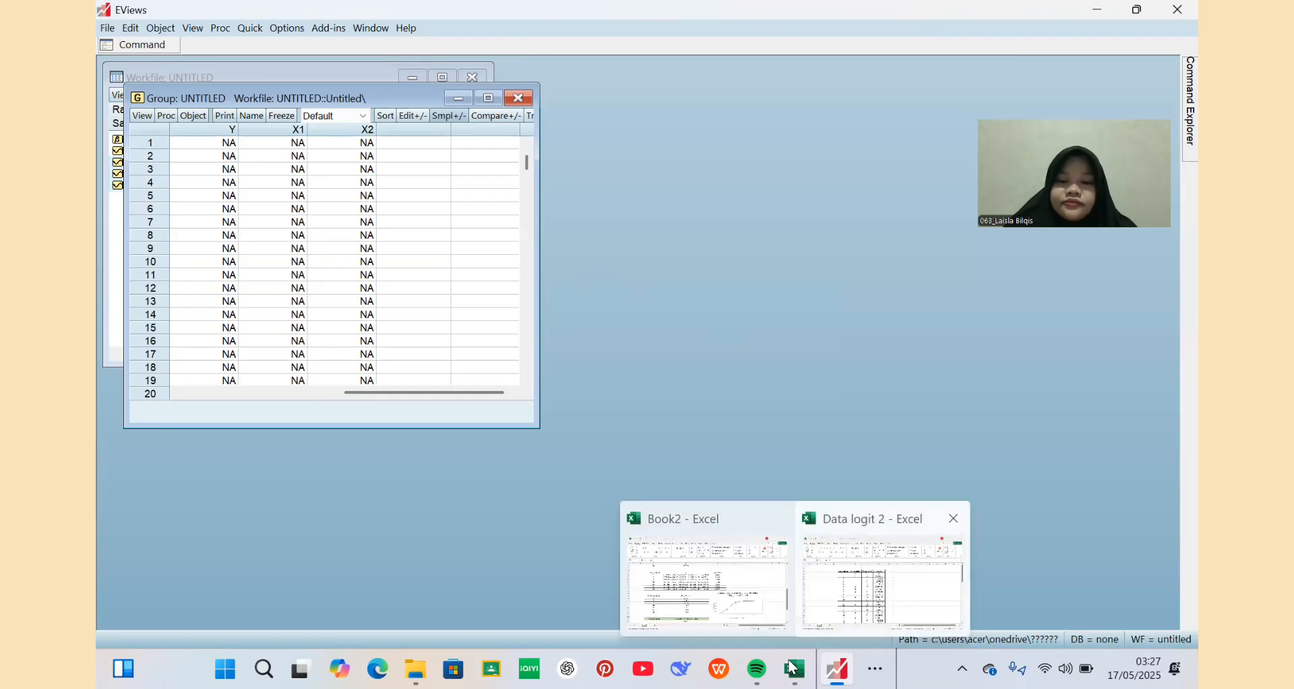
pyautogui.click(793, 668)
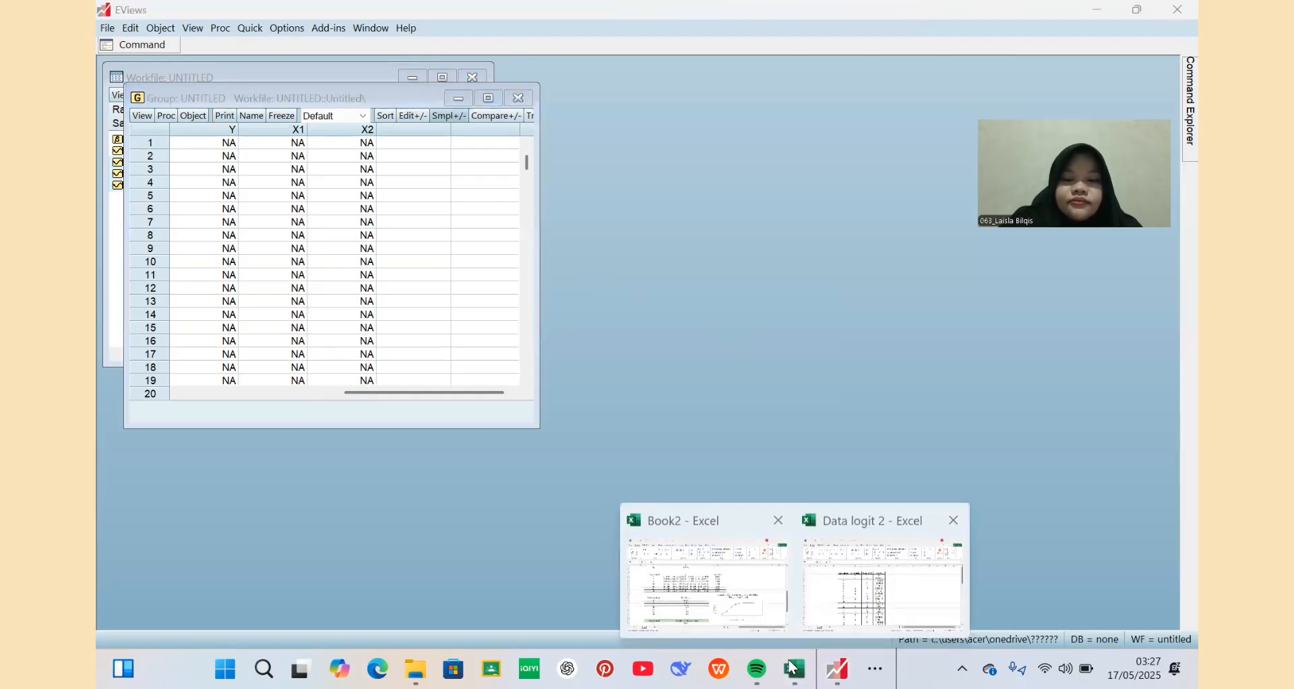
pyautogui.click(793, 668)
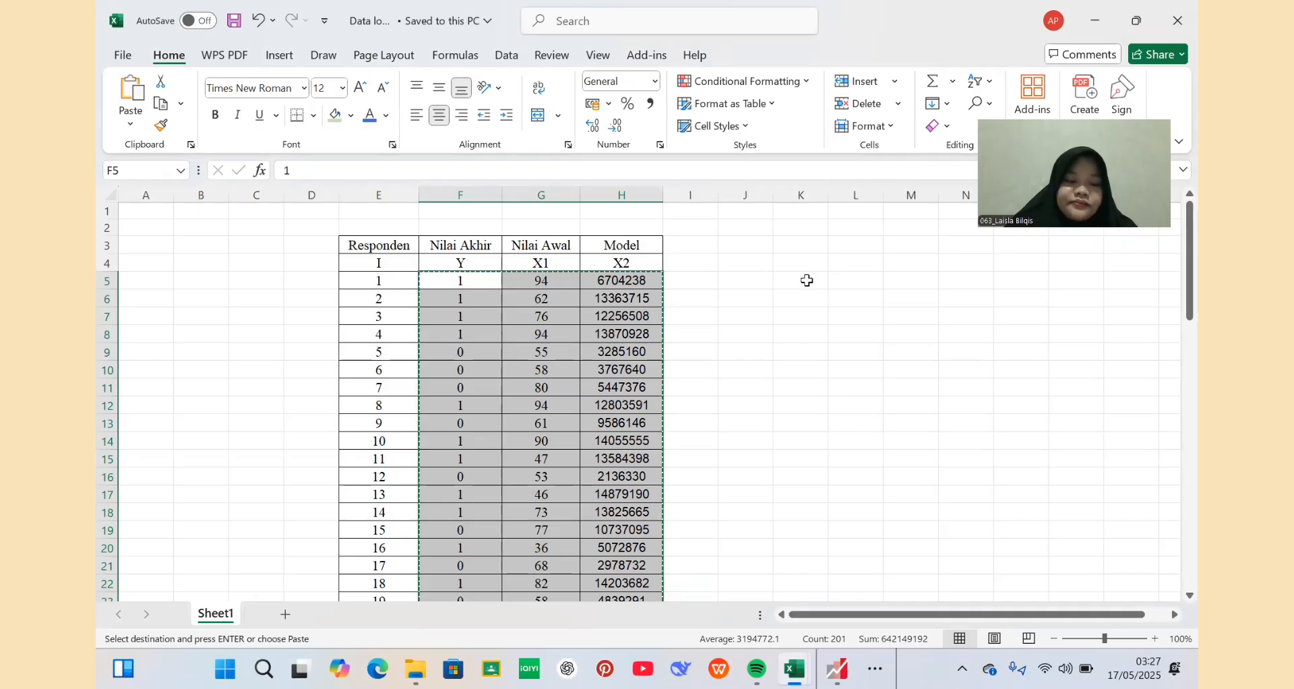
pyautogui.click(450, 282)
pyautogui.moveTo(449, 282); pyautogui.dragTo(610, 231)
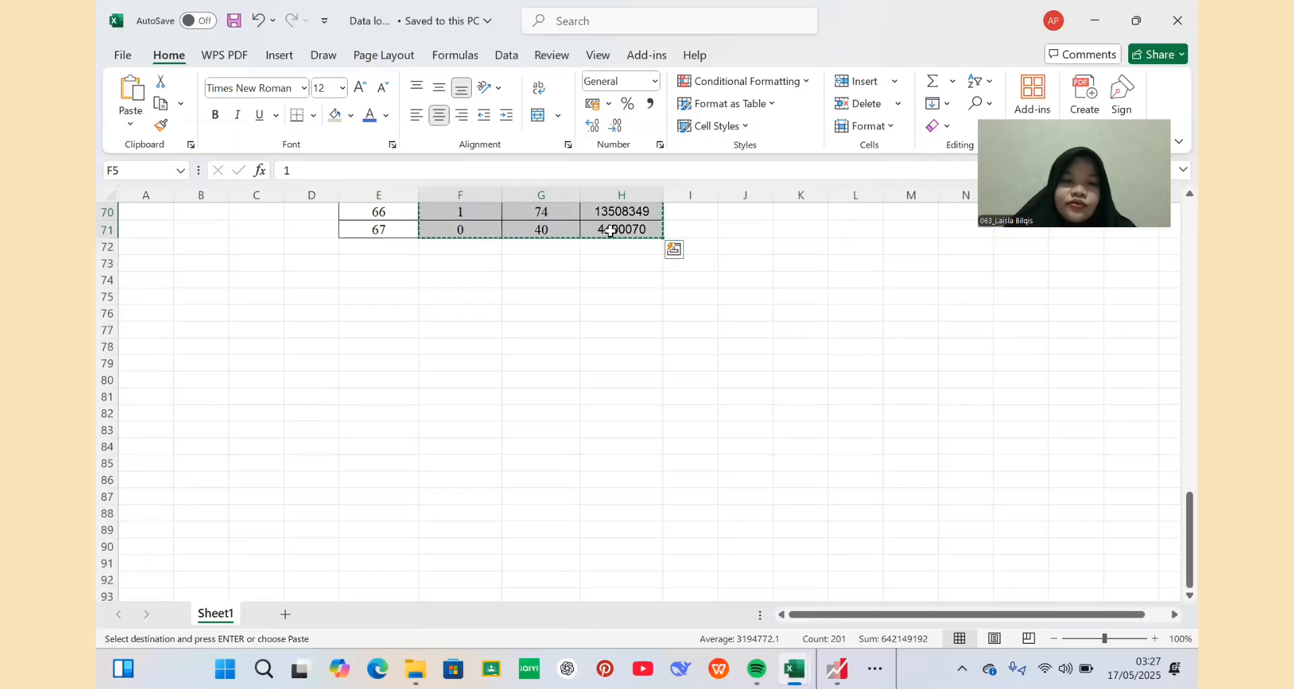
pyautogui.rightClick(609, 229)
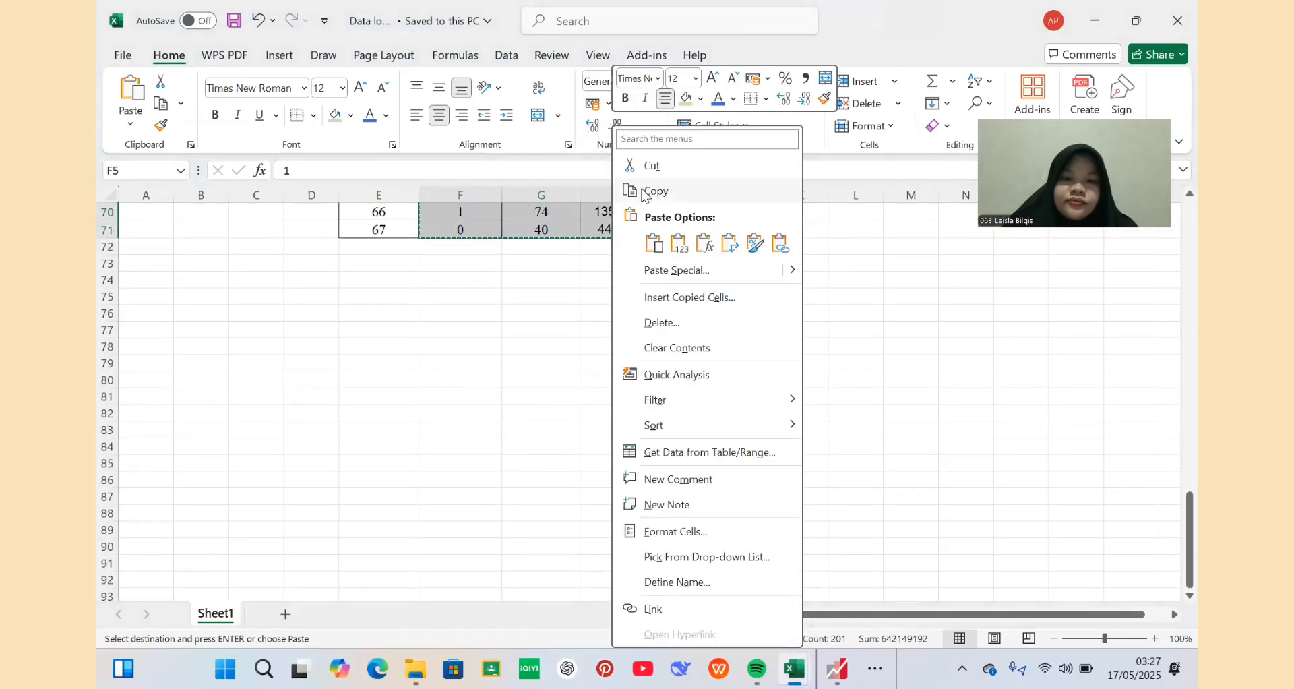
pyautogui.click(647, 192)
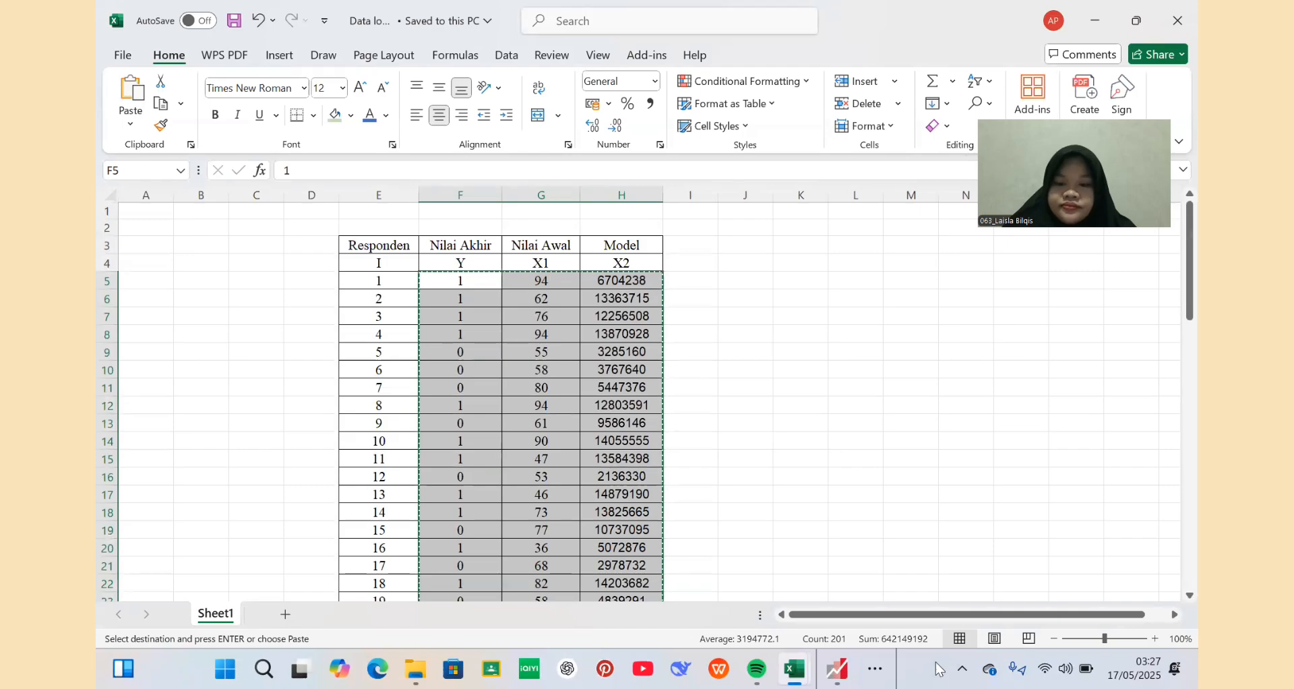
# Switch to EViews and paste the copied values into the group from observation 1 of Y, allowing the switch to edit mode.
pyautogui.moveTo(839, 667)
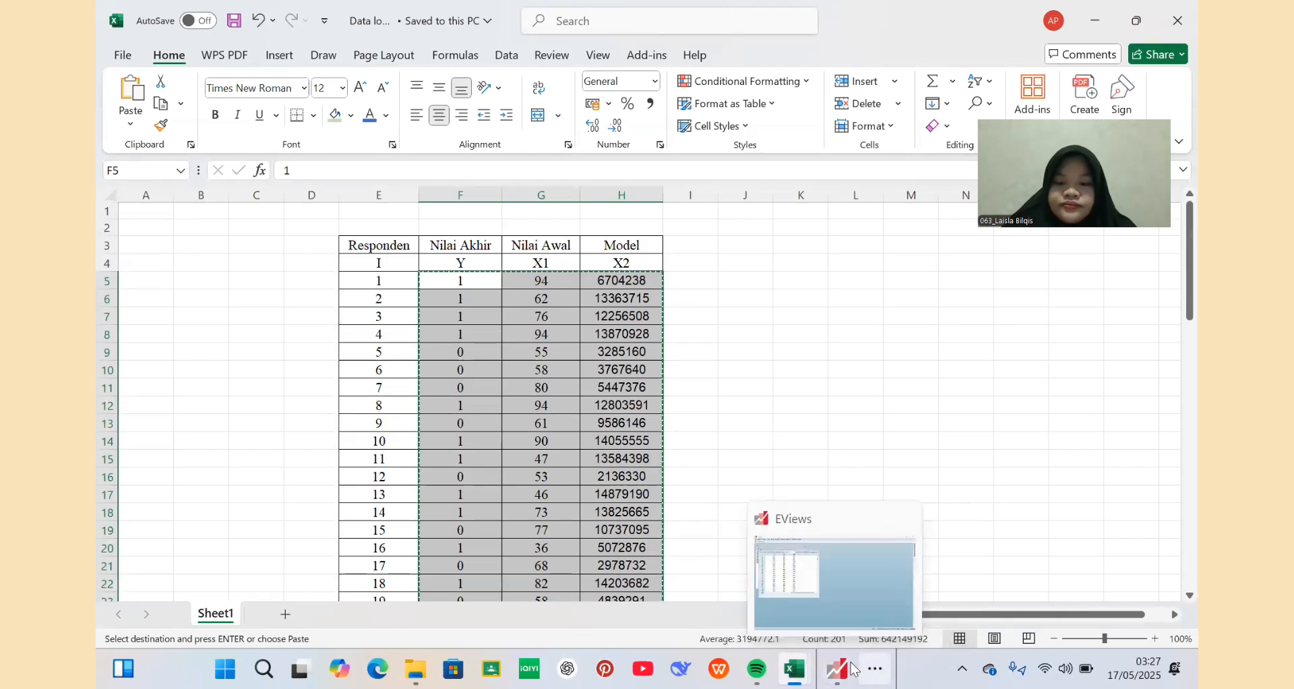
pyautogui.click(838, 667)
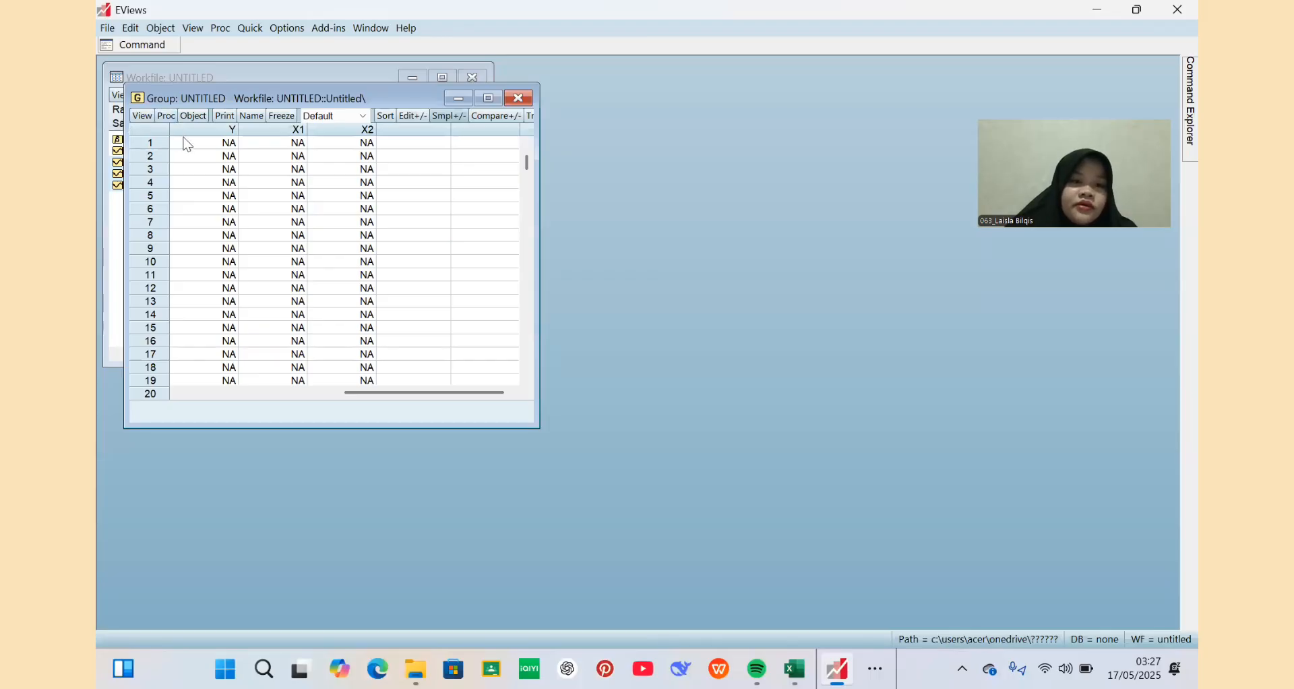
pyautogui.rightClick(190, 144)
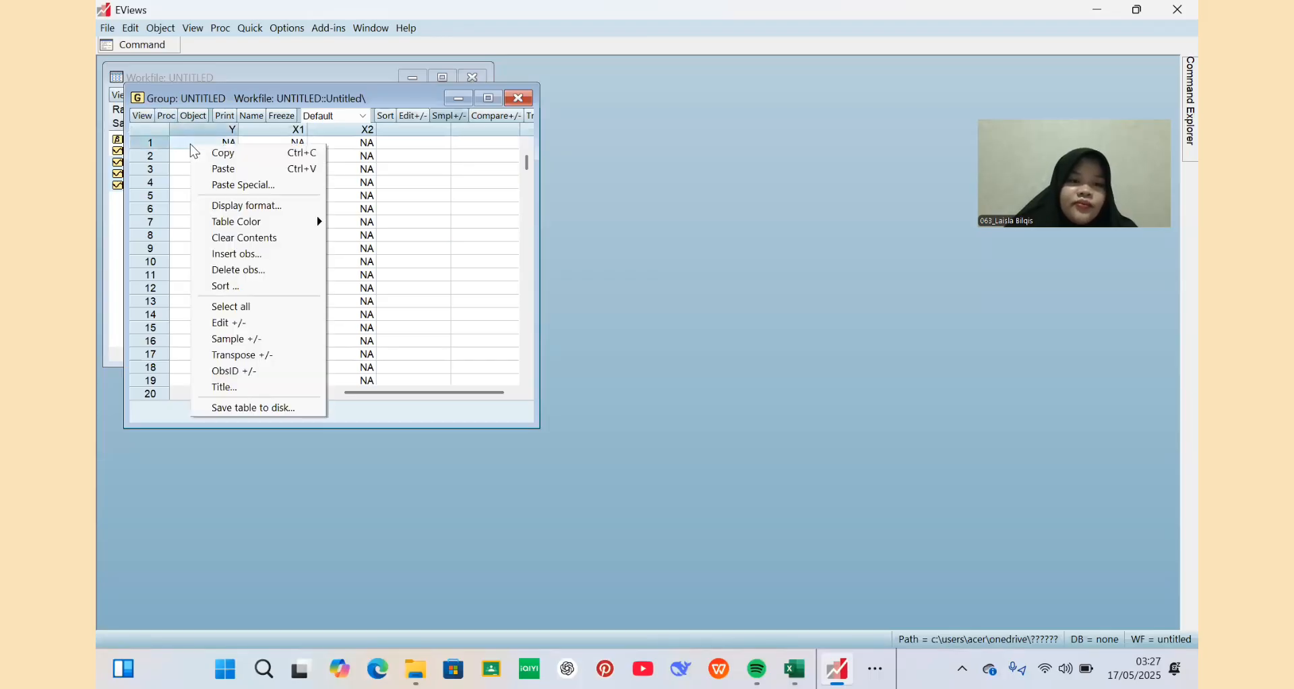
pyautogui.click(234, 171)
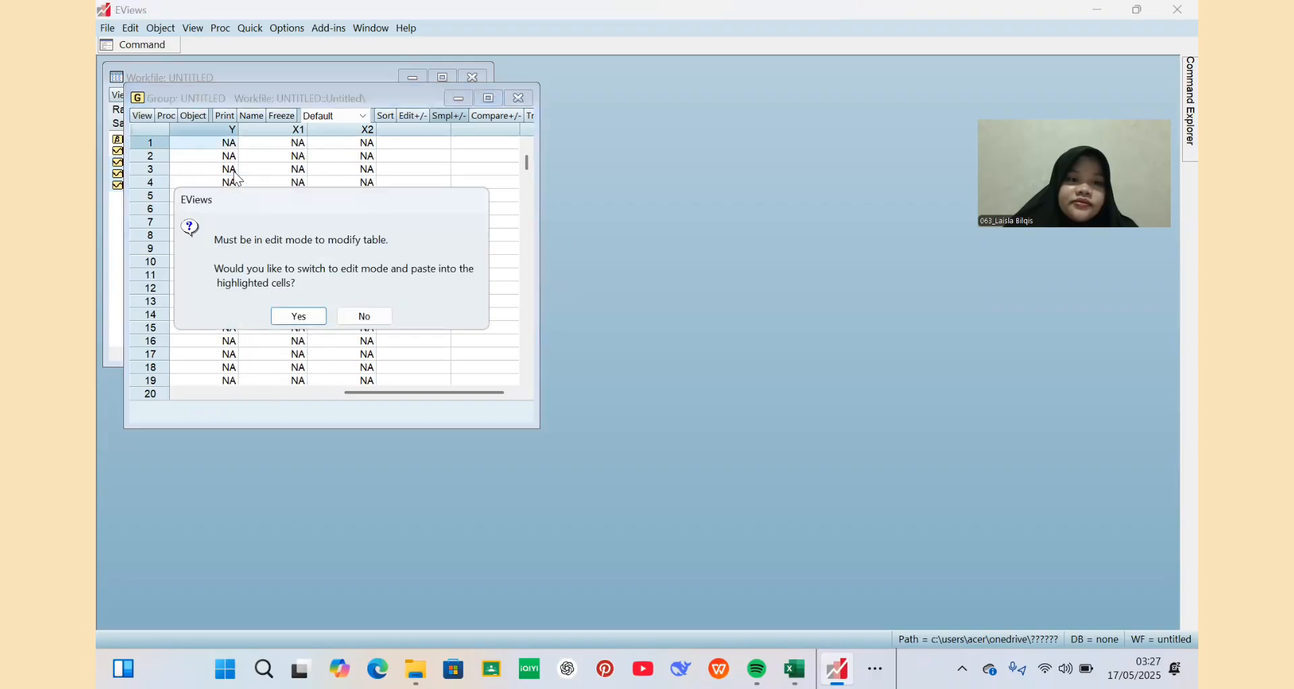
pyautogui.click(288, 314)
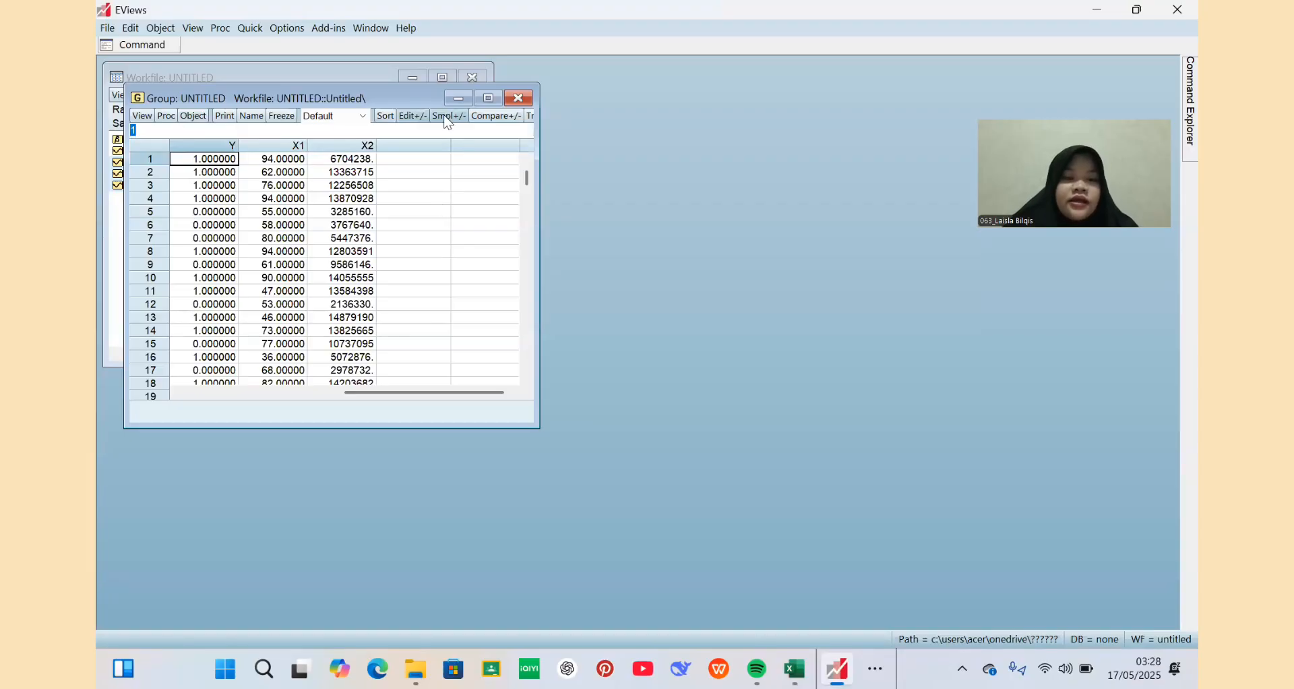
# Move the group window clear of the workfile and create a new Equation object named logit.
pyautogui.moveTo(419, 95); pyautogui.dragTo(633, 156)
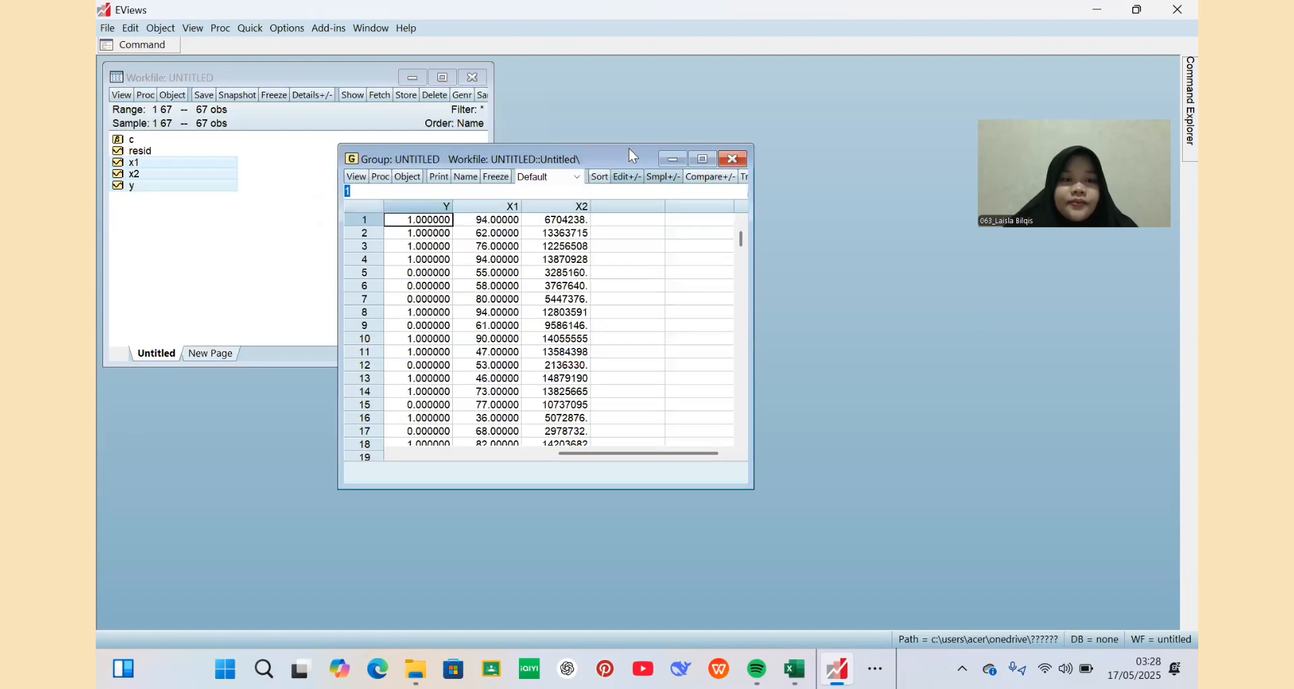
pyautogui.click(174, 95)
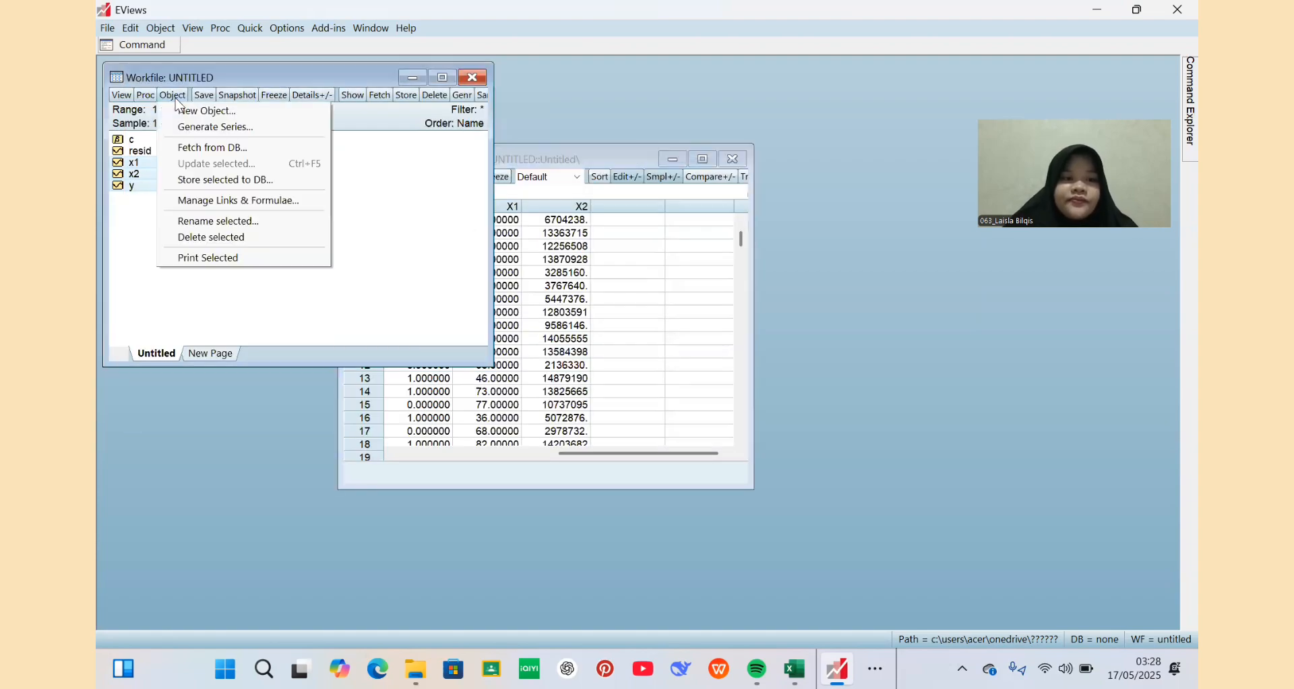
pyautogui.click(179, 115)
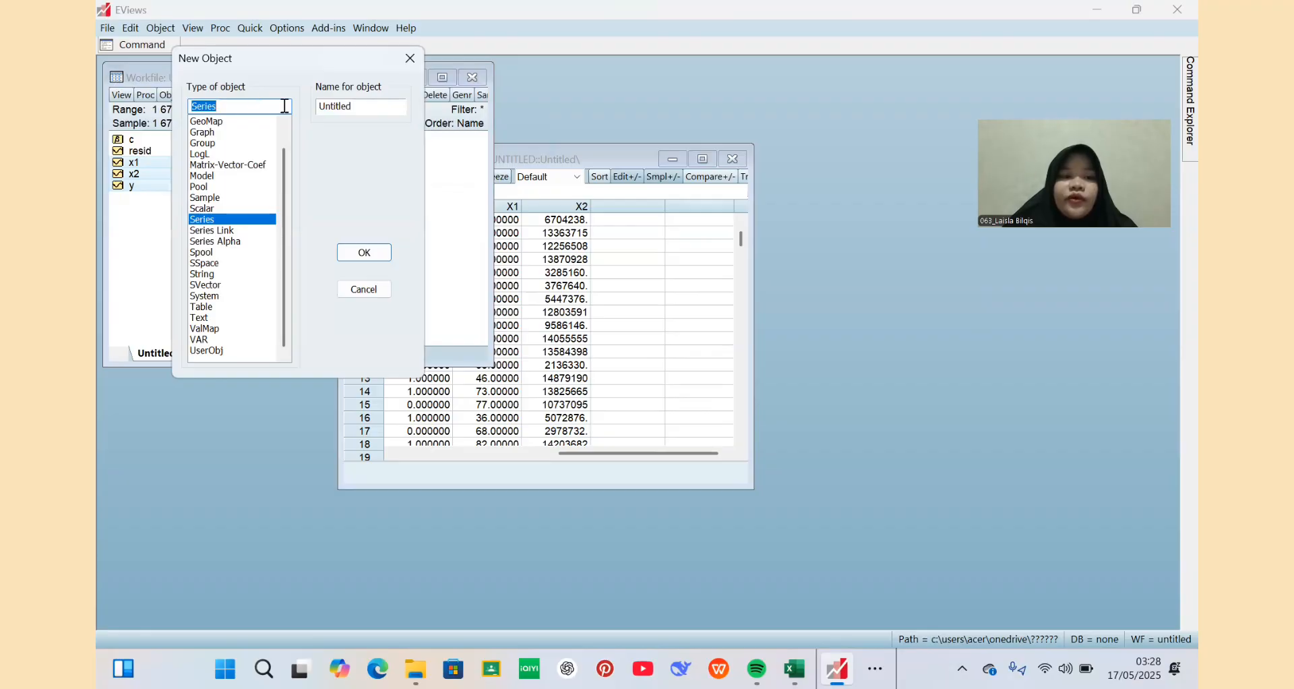
pyautogui.click(282, 127)
pyautogui.click(282, 127)
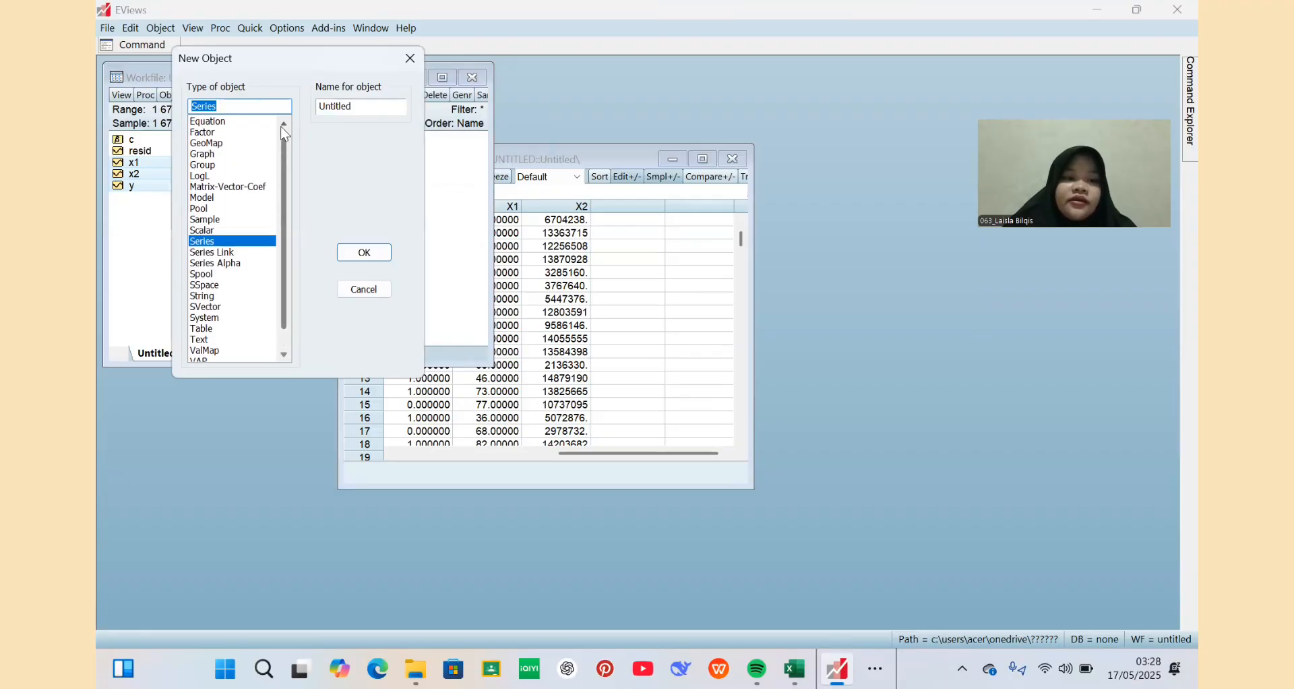
pyautogui.click(227, 121)
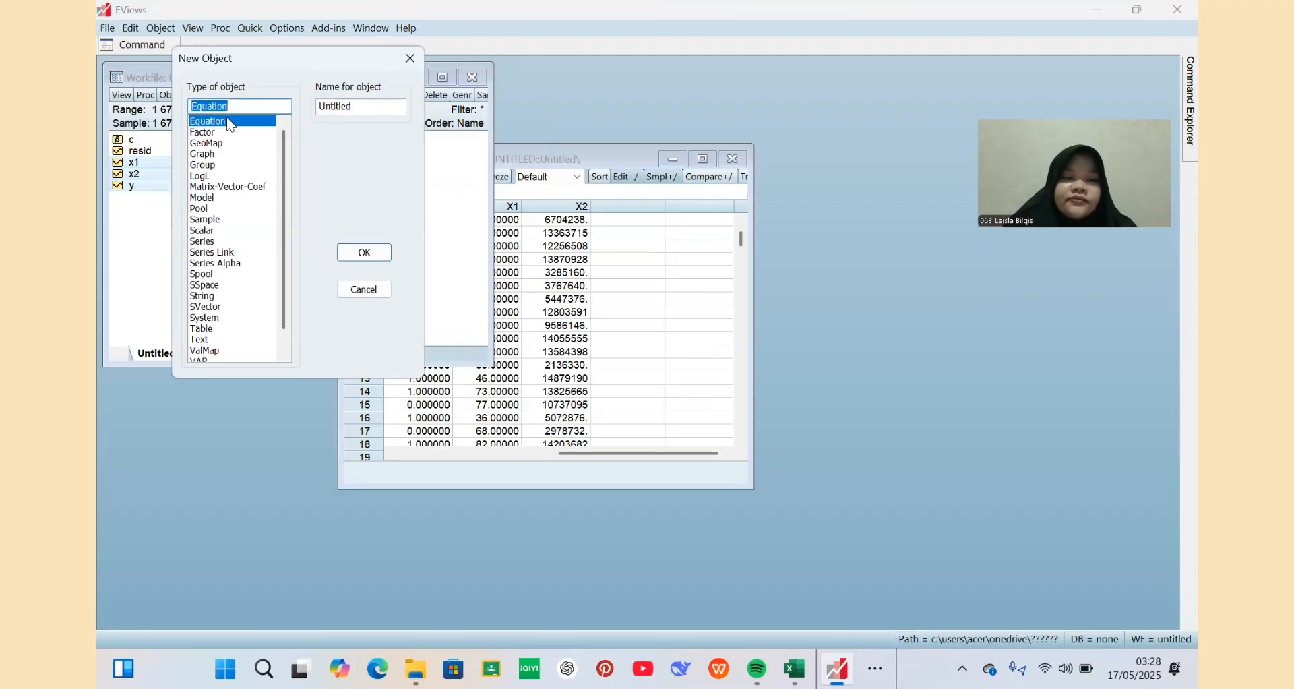
pyautogui.click(386, 106)
pyautogui.press('BackSpace')
pyautogui.press('BackSpace')
pyautogui.press('BackSpace')
pyautogui.press('BackSpace')
pyautogui.press('BackSpace')
pyautogui.press('BackSpace')
pyautogui.press('BackSpace')
pyautogui.press('BackSpace')
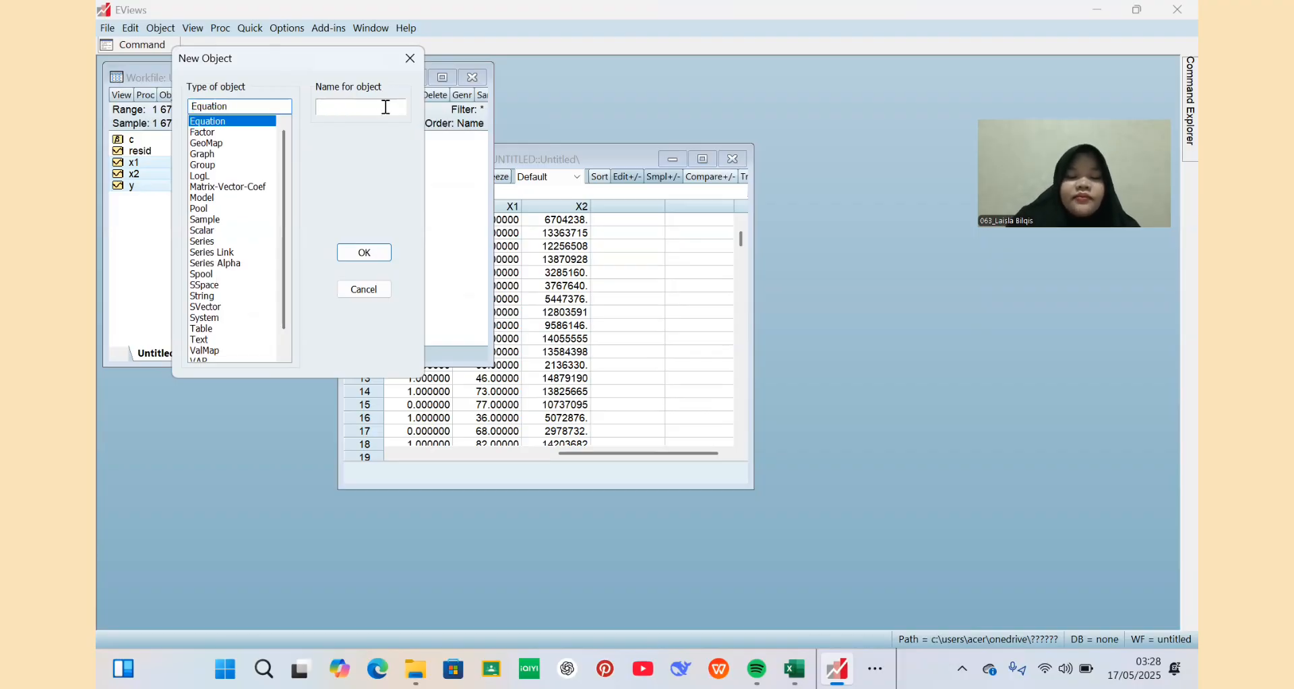
pyautogui.write('lof')
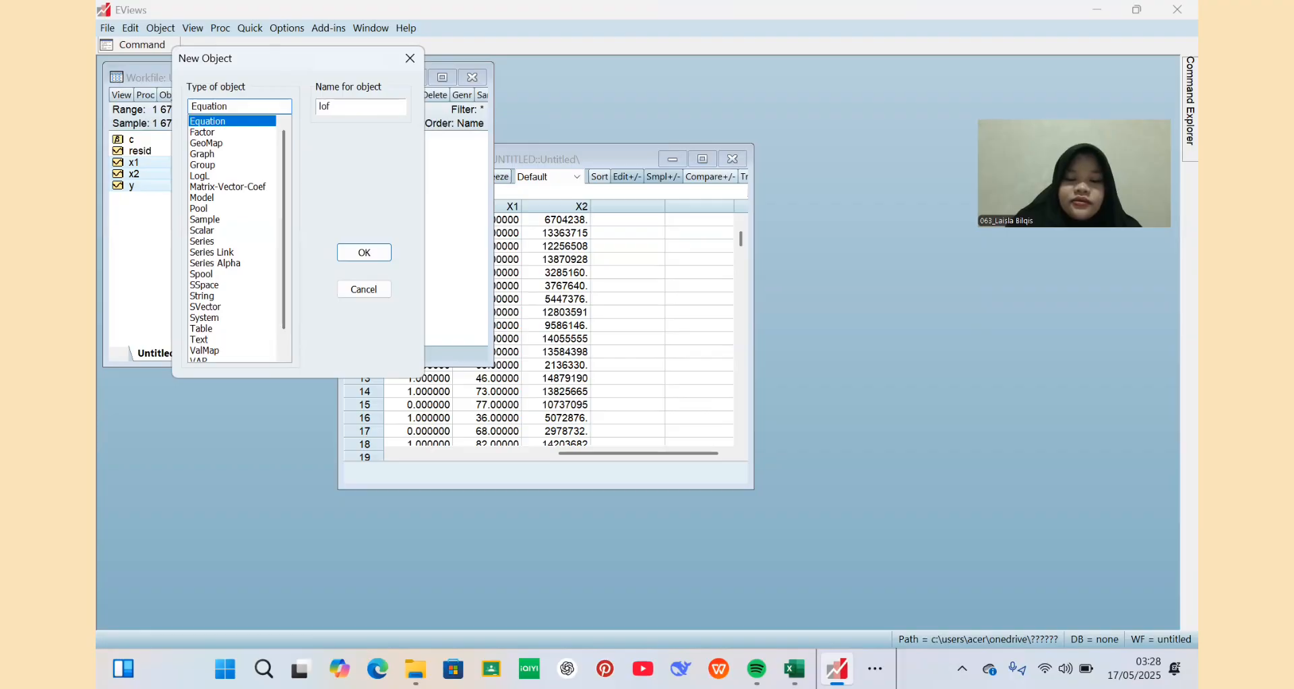
pyautogui.write('git')
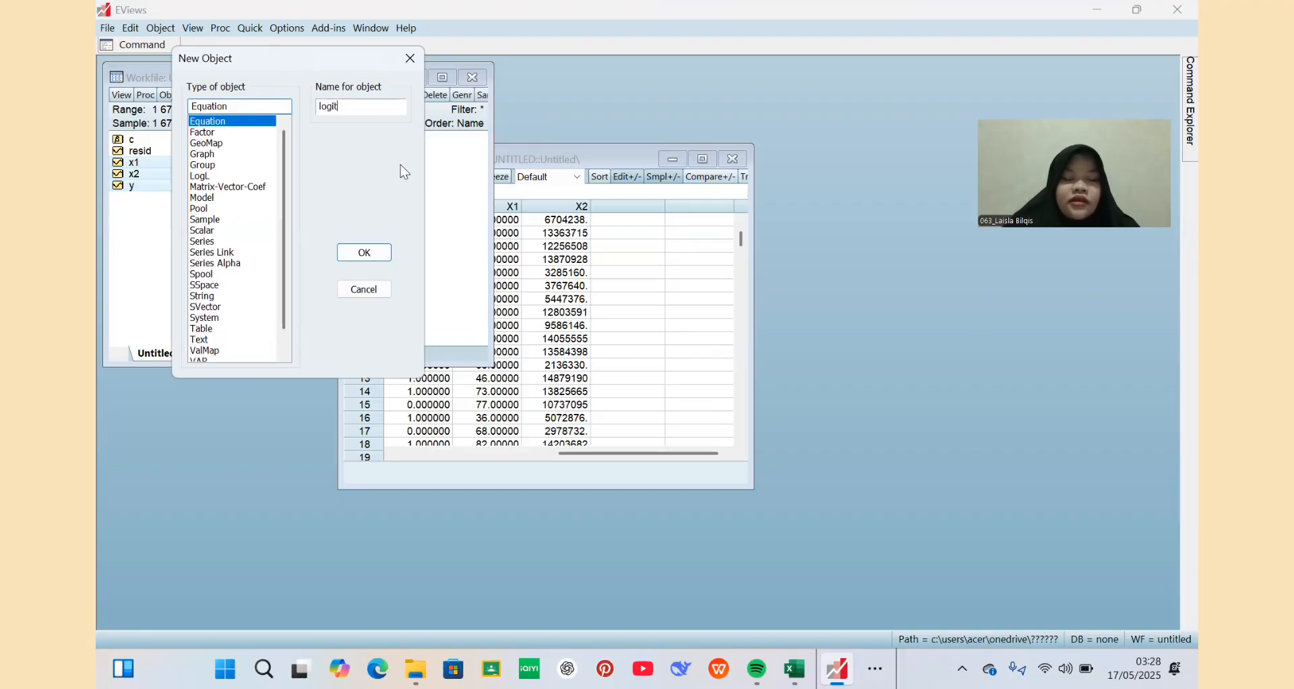
pyautogui.click(364, 252)
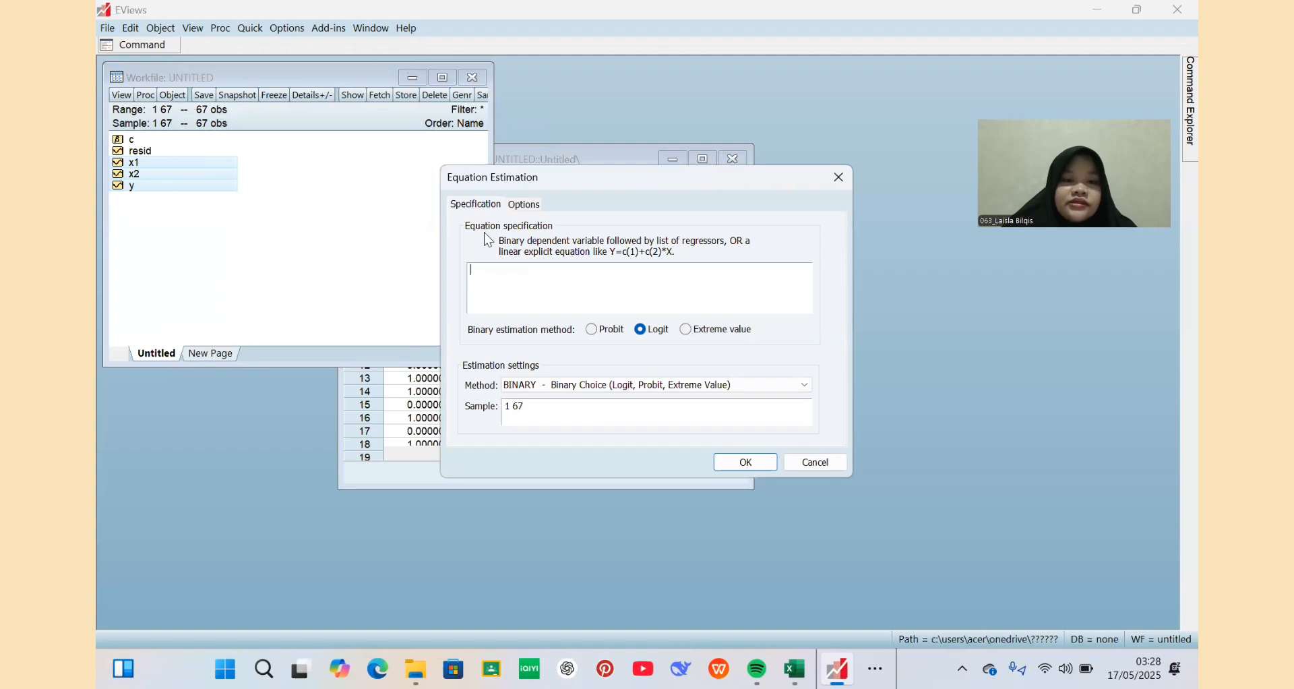
# Specify the equation as y c x1 x2 and estimate it with the binary Logit method on sample 1 67.
pyautogui.write('y')
pyautogui.click(499, 273)
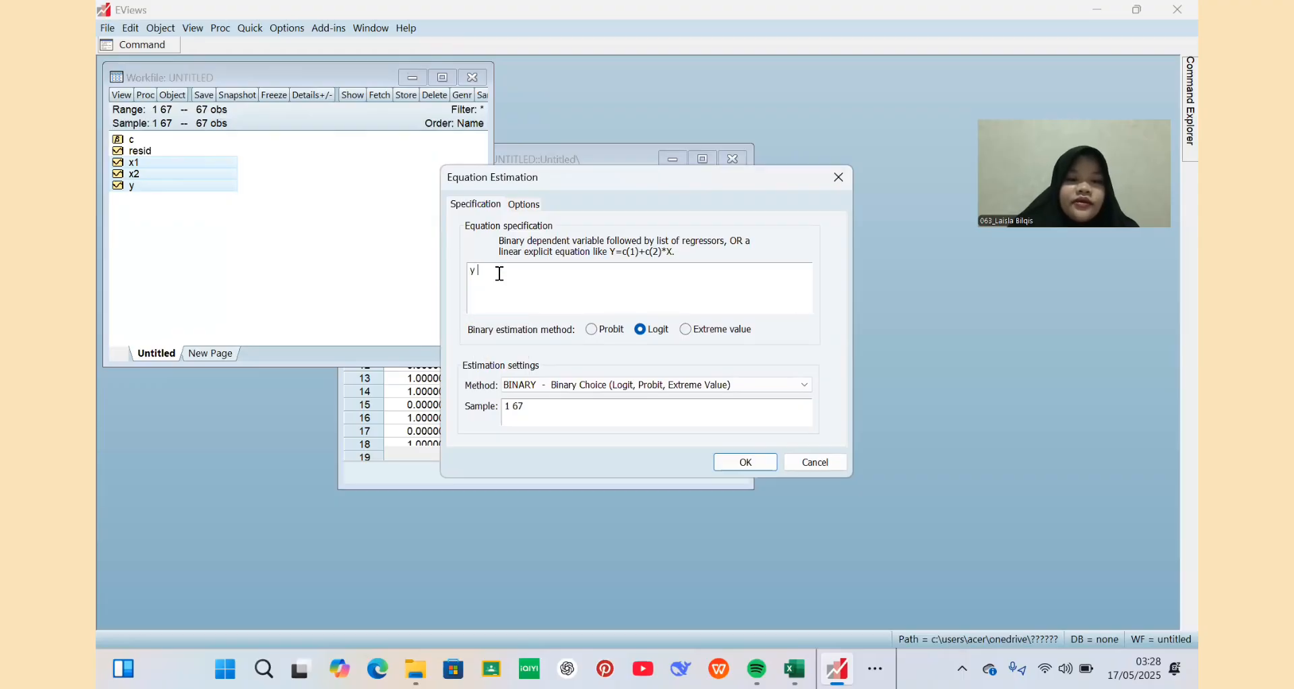
pyautogui.write('d')
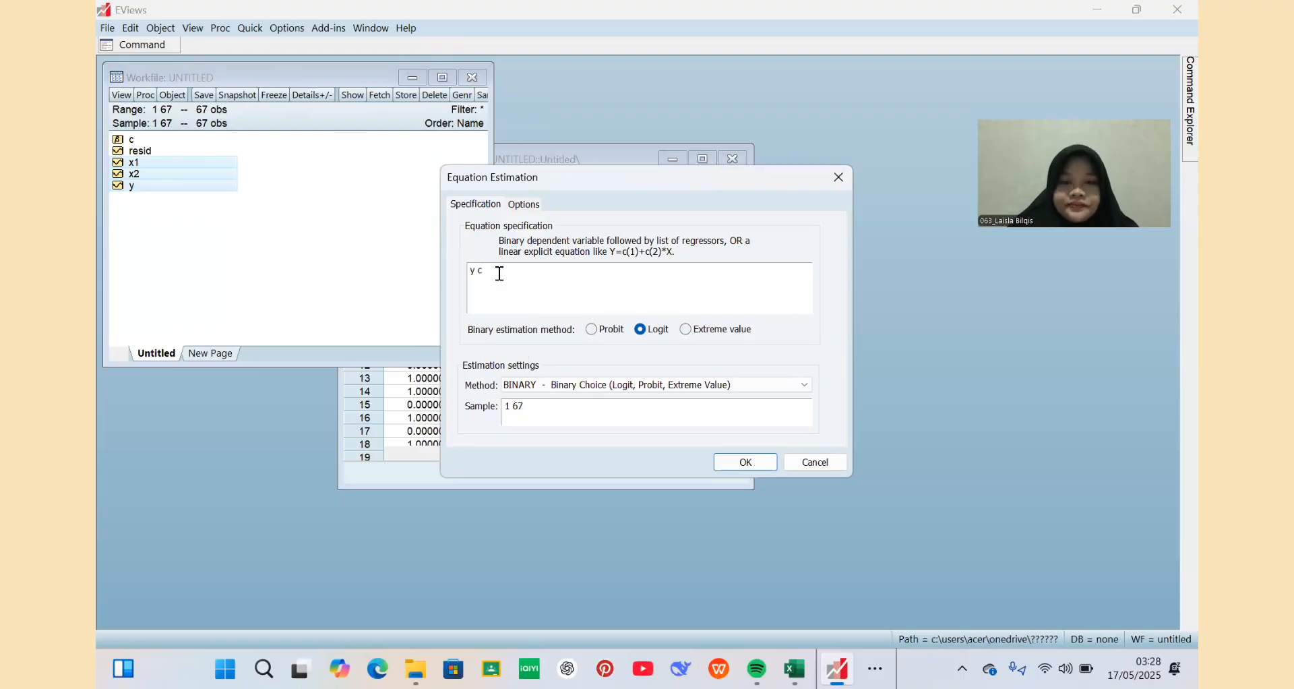
pyautogui.press('BackSpace')
pyautogui.write('c x1')
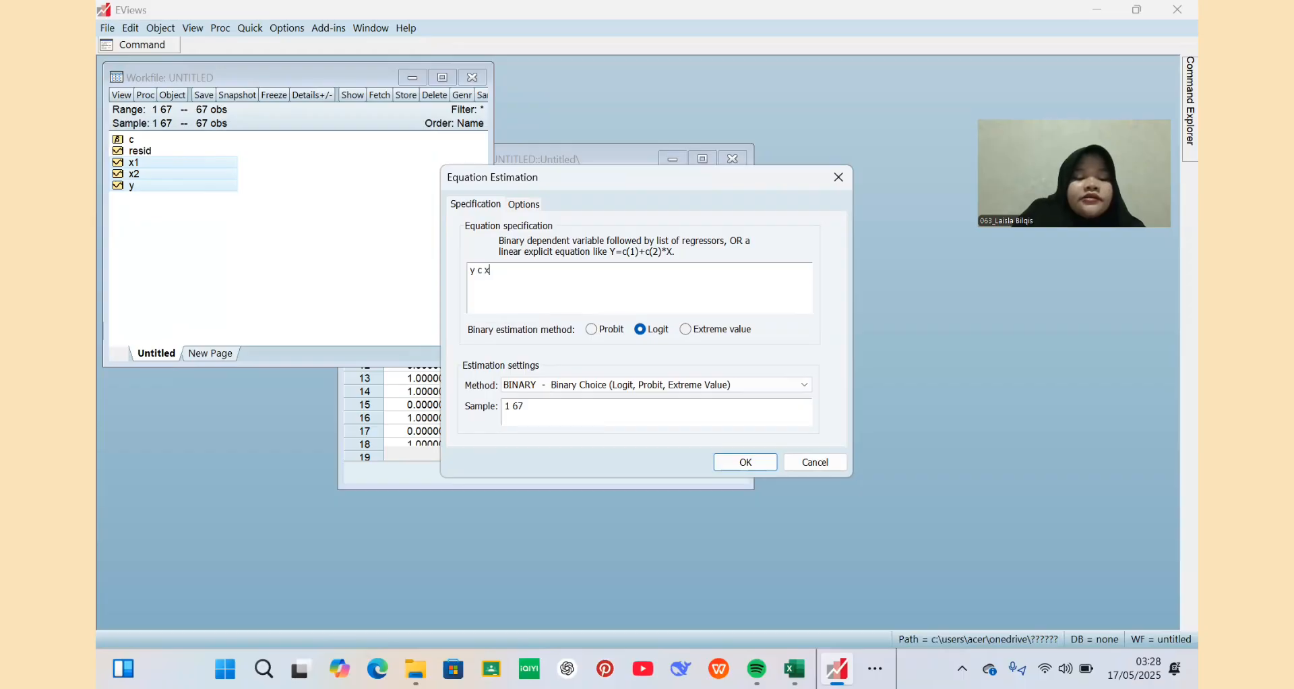
pyautogui.click(499, 273)
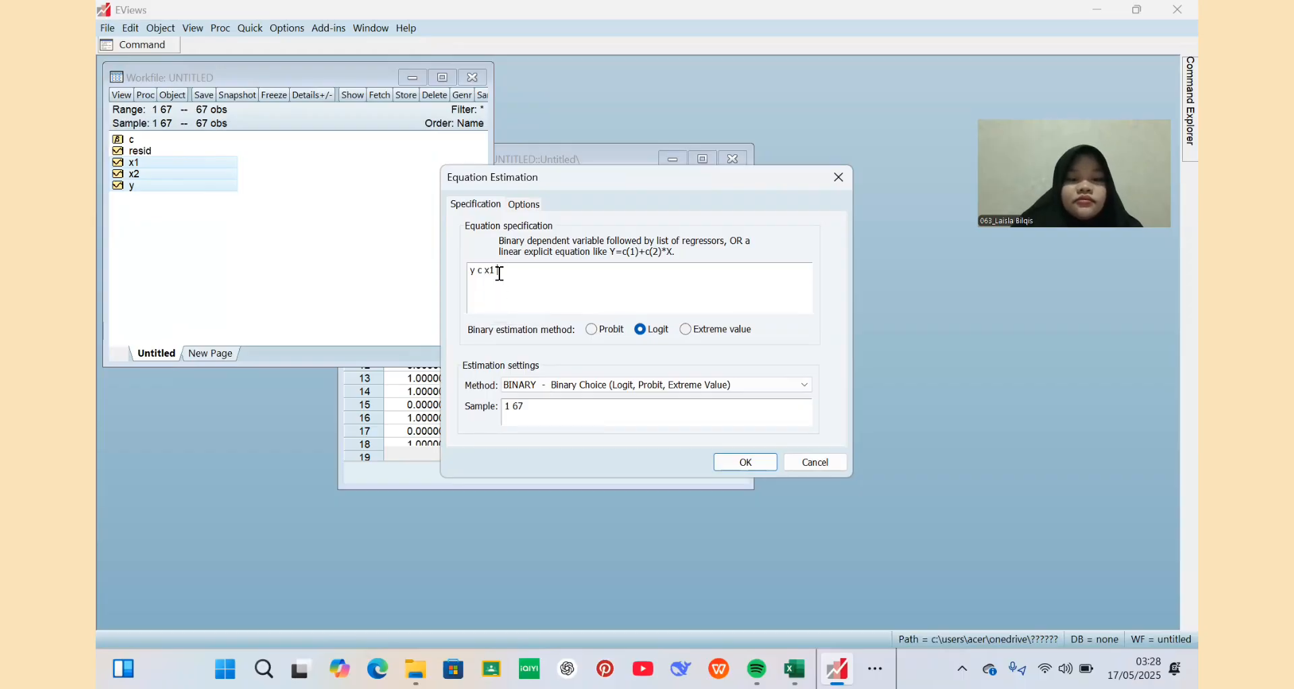
pyautogui.write('x2')
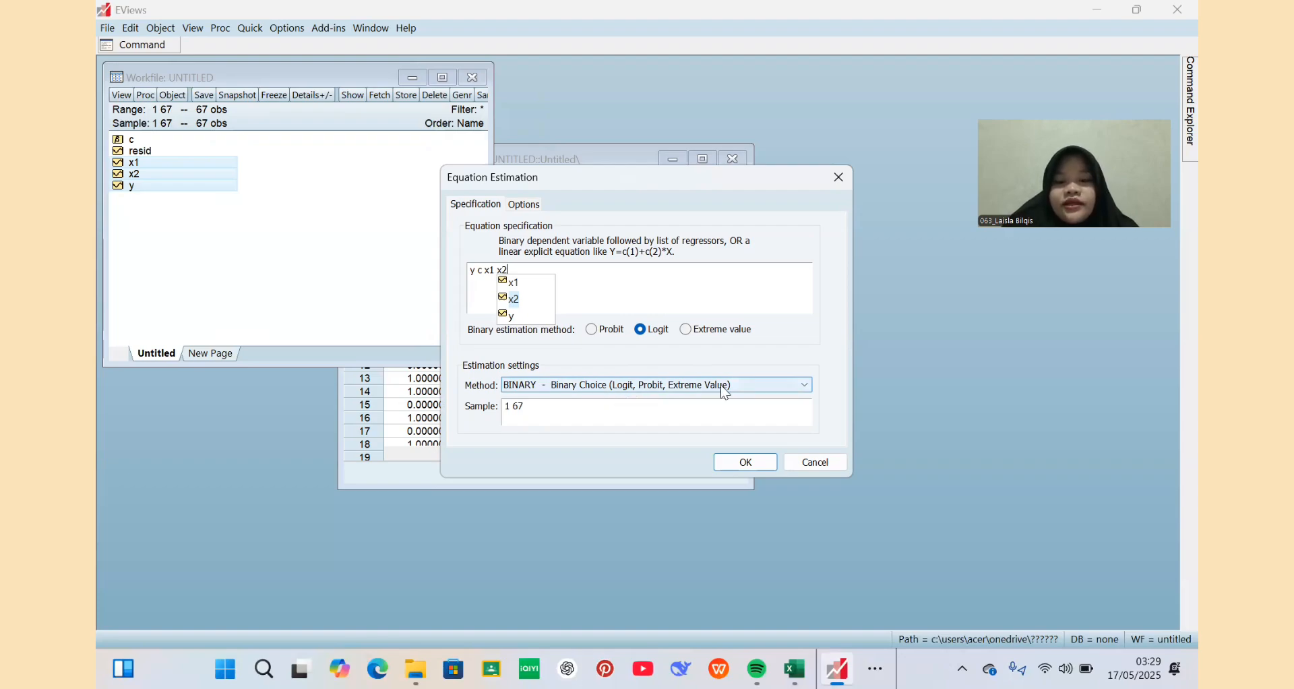
pyautogui.click(744, 463)
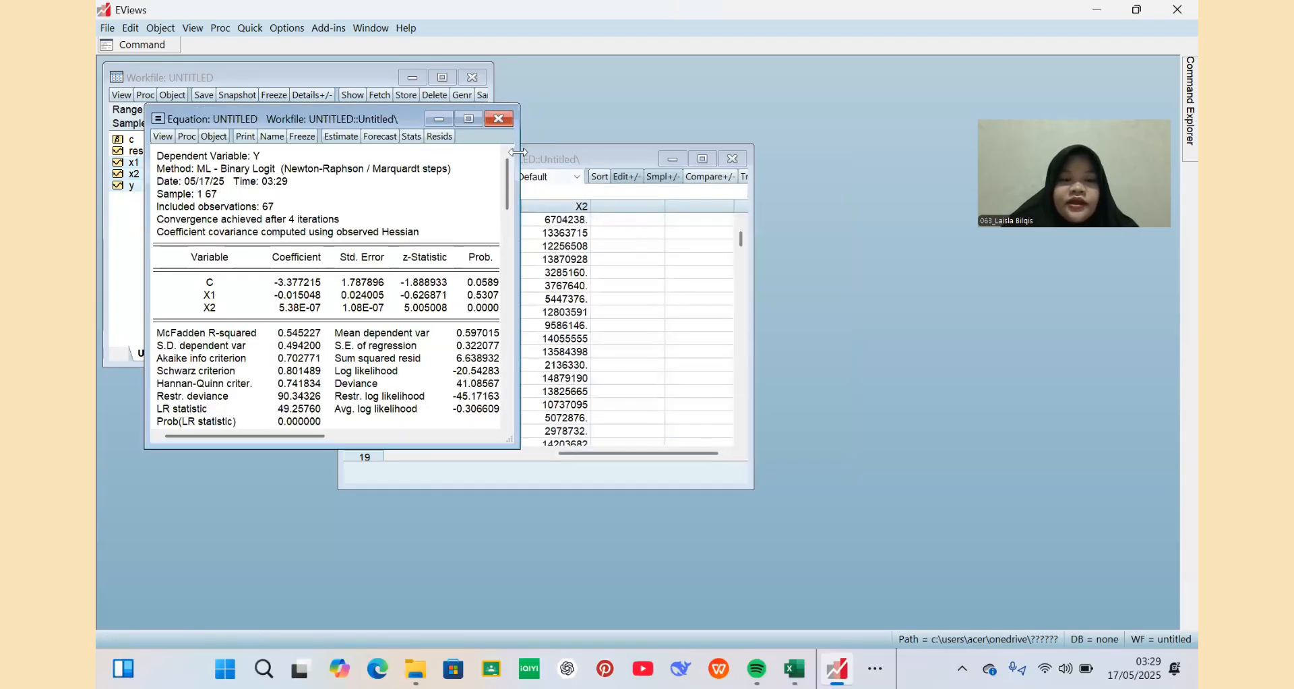
# Review the whole logit estimation output, from the coefficient table to the observation counts of the dependent variable.
pyautogui.click(507, 225)
pyautogui.click(508, 233)
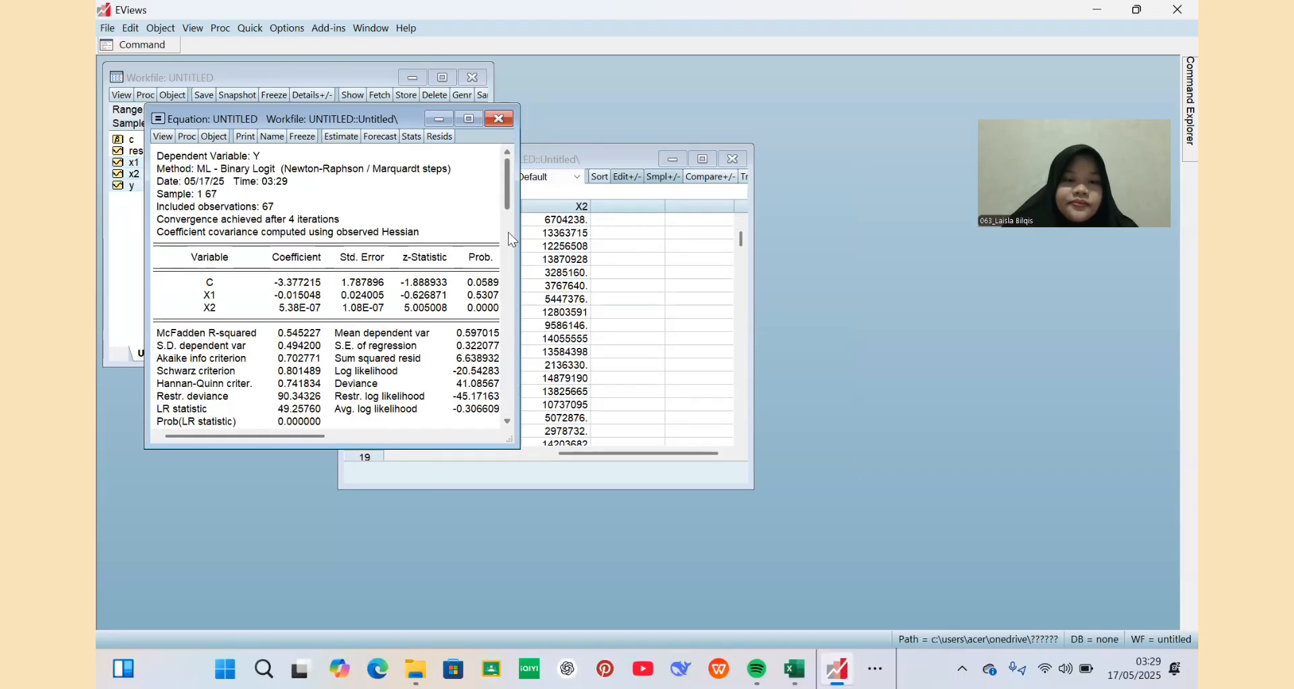
pyautogui.click(507, 269)
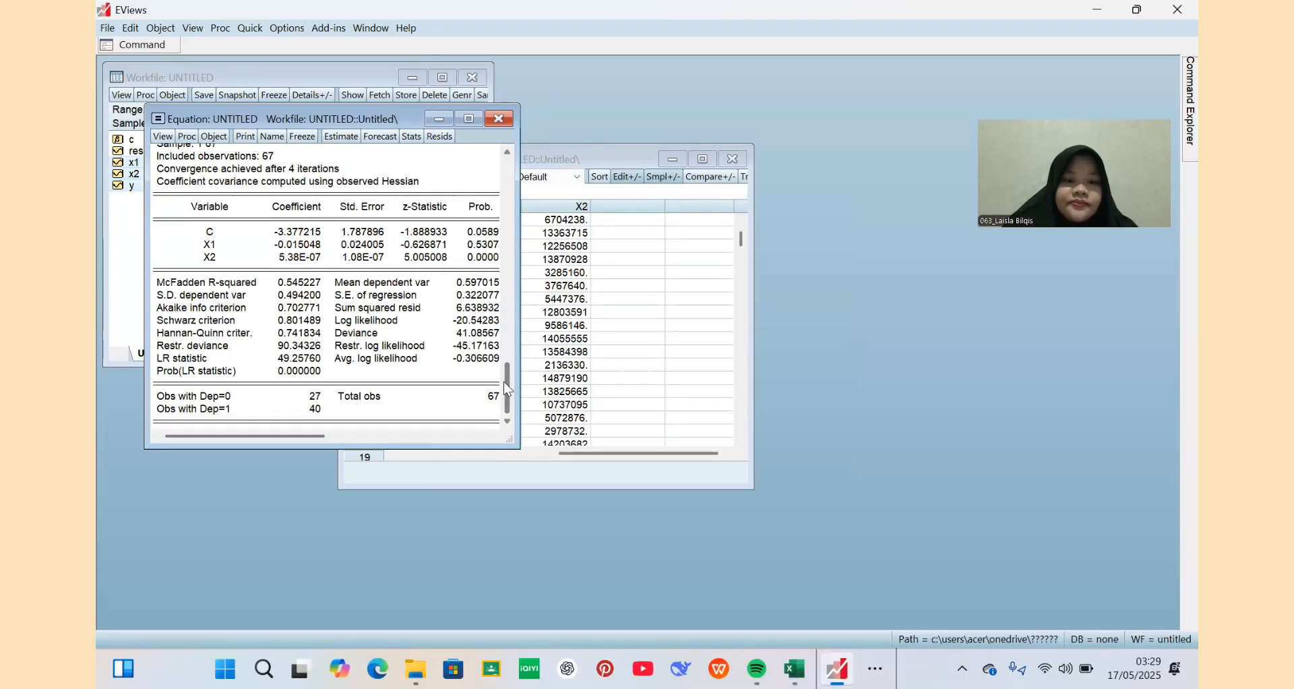
pyautogui.click(510, 194)
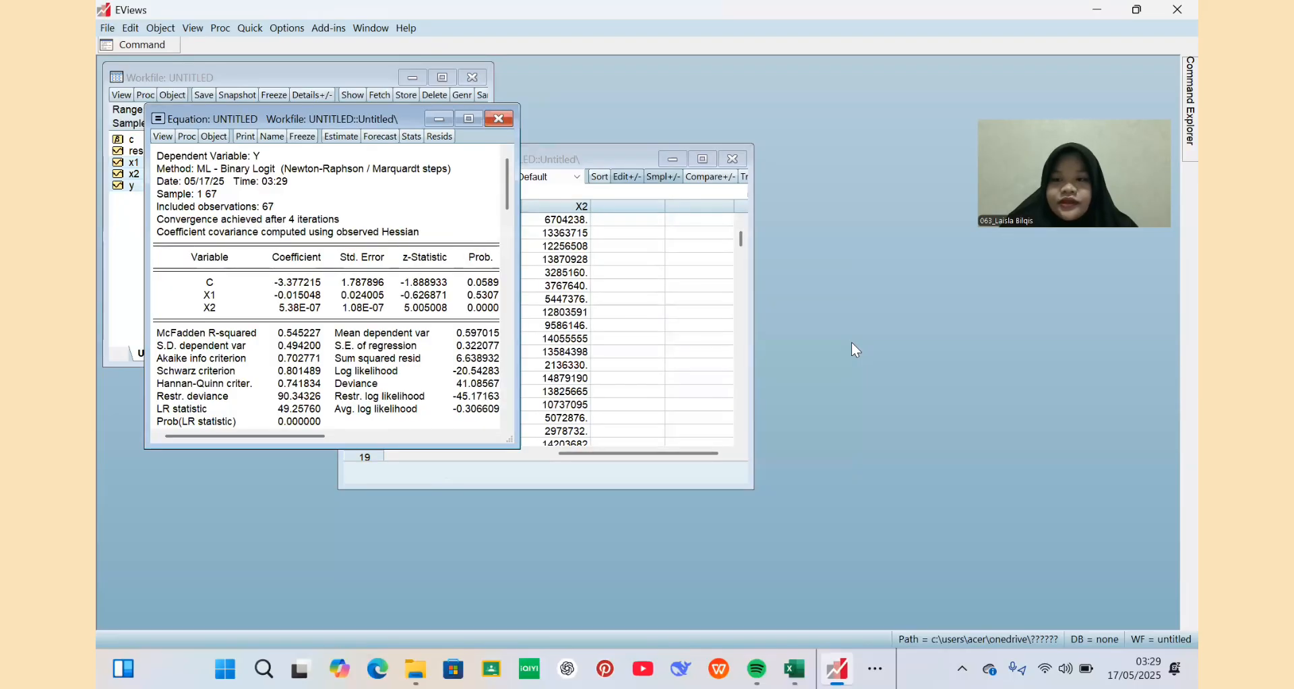
pyautogui.click(971, 568)
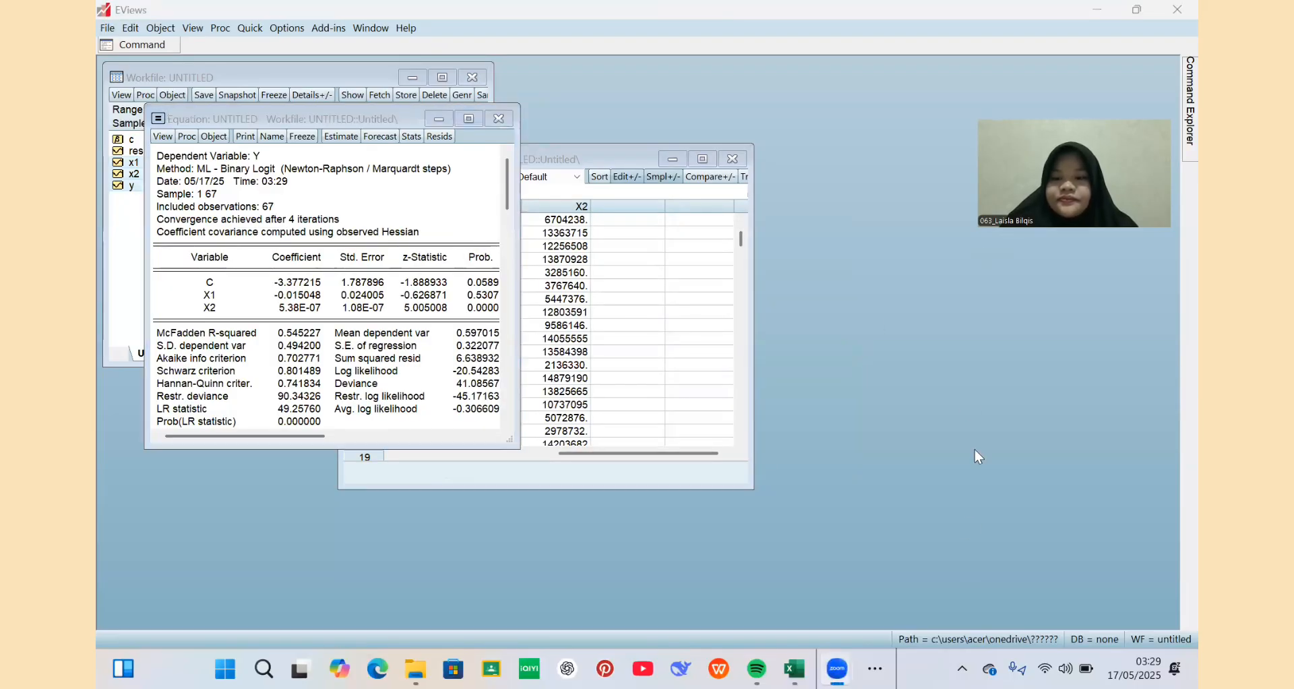
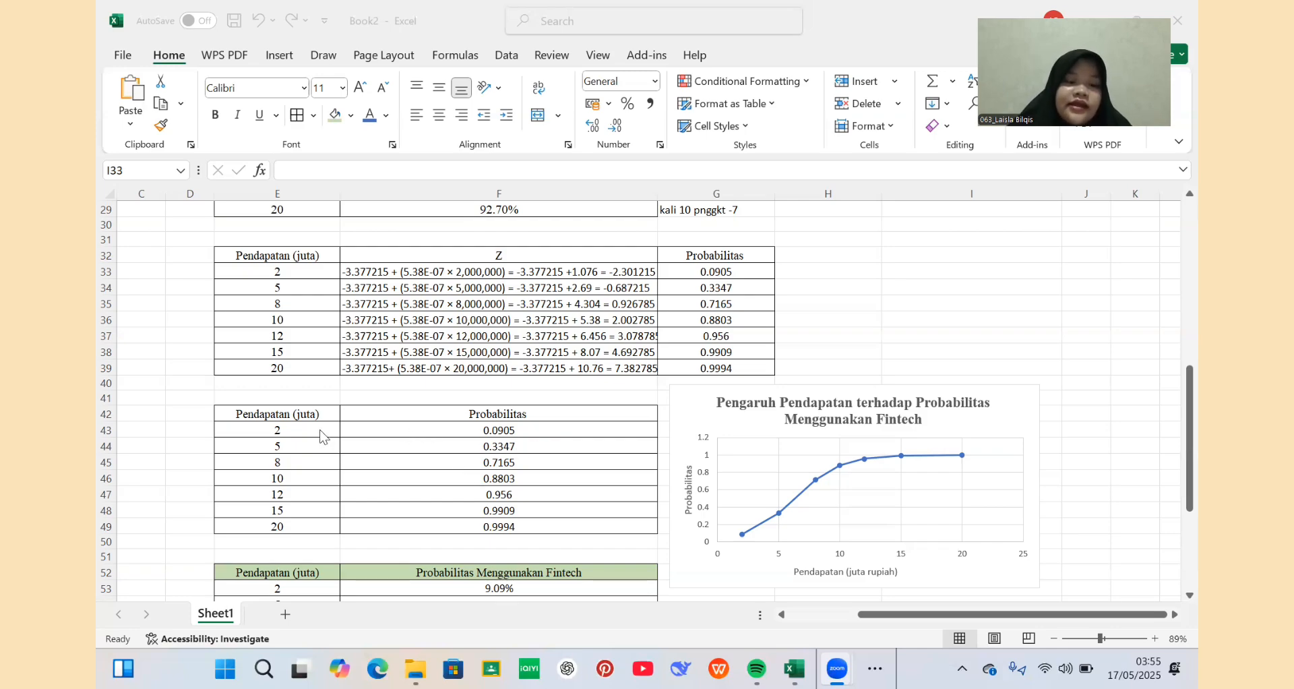
# In Excel's Book2, plot E43:F49 as a scatter chart with straight lines and markers, and arrange it beside the existing fintech probability chart.
pyautogui.click(265, 430)
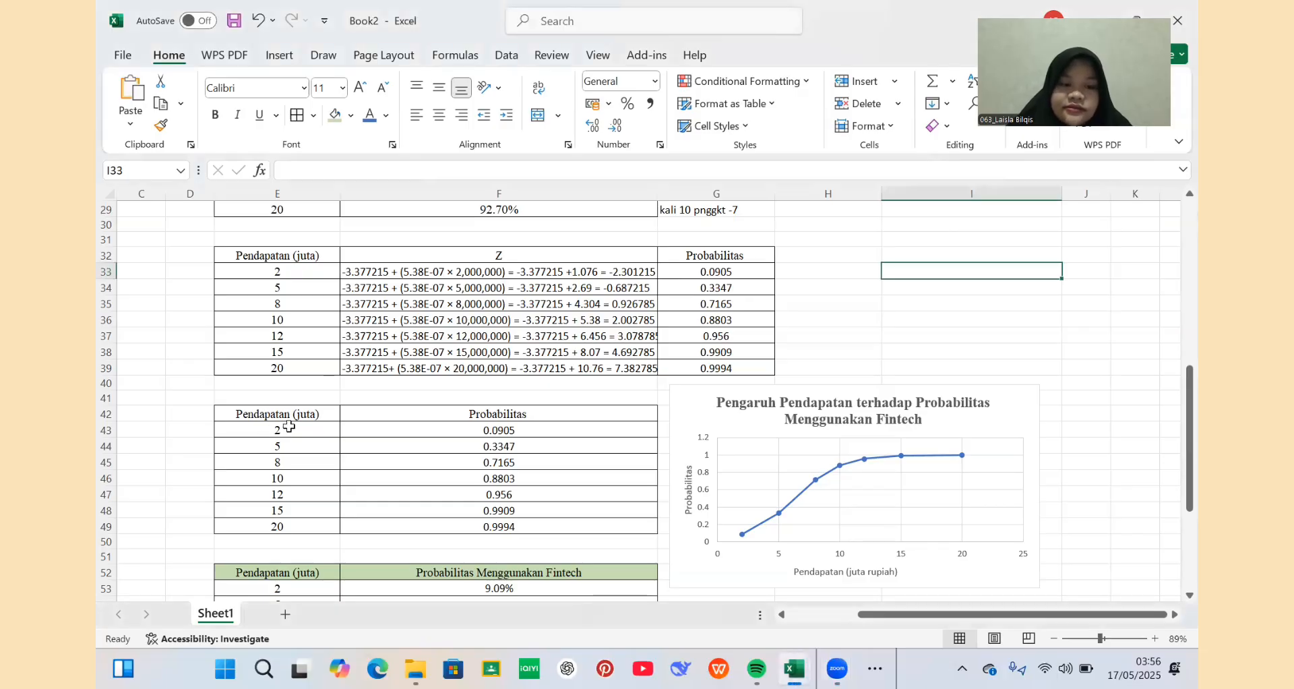
pyautogui.moveTo(288, 433); pyautogui.dragTo(447, 521)
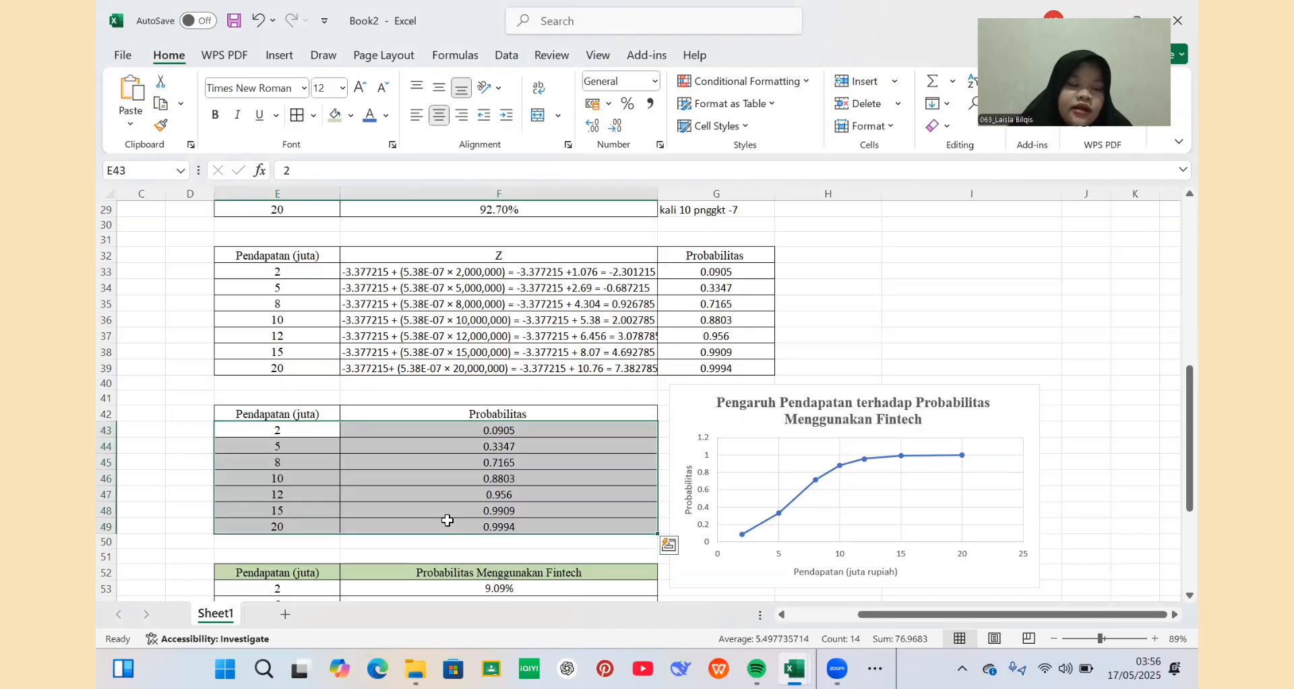
pyautogui.click(280, 58)
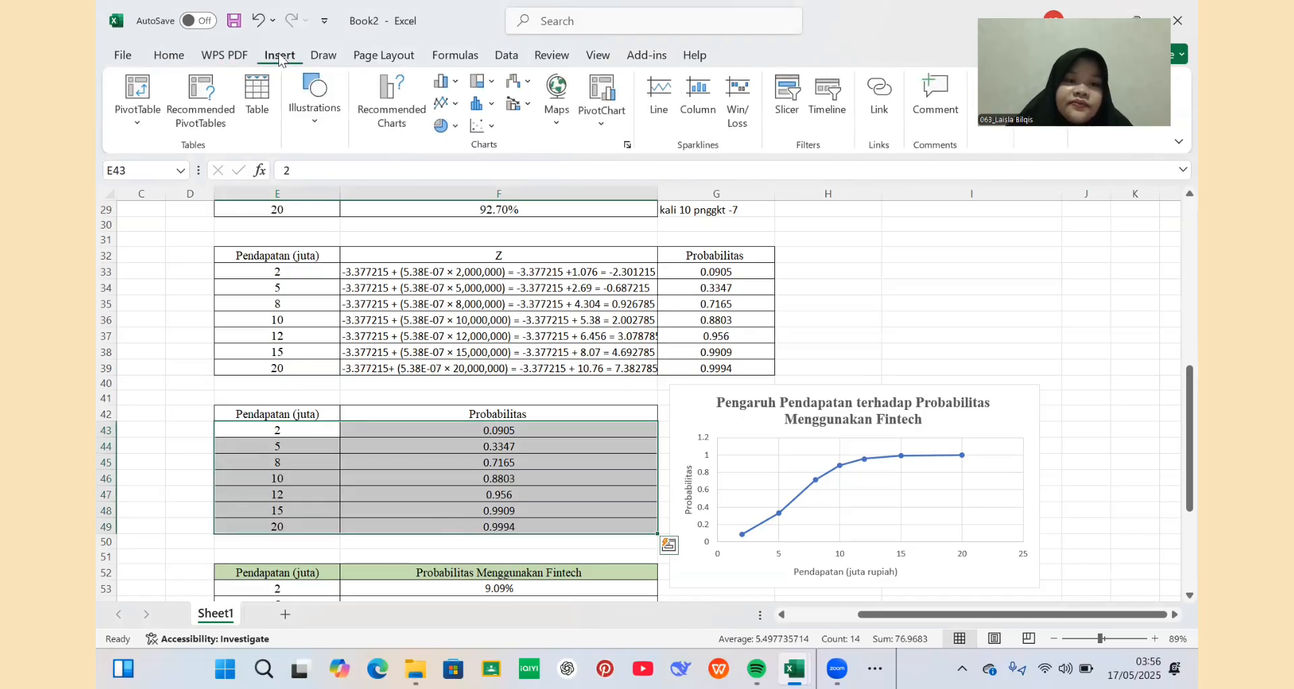
pyautogui.click(494, 128)
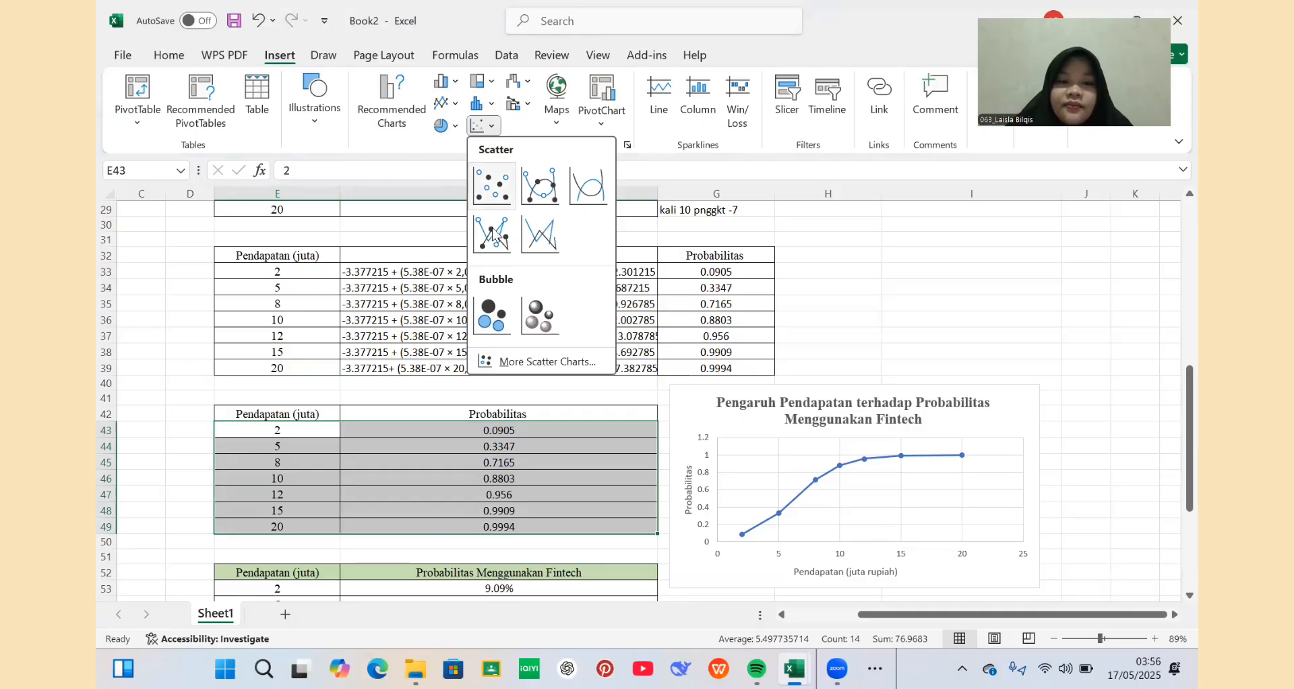
pyautogui.click(494, 238)
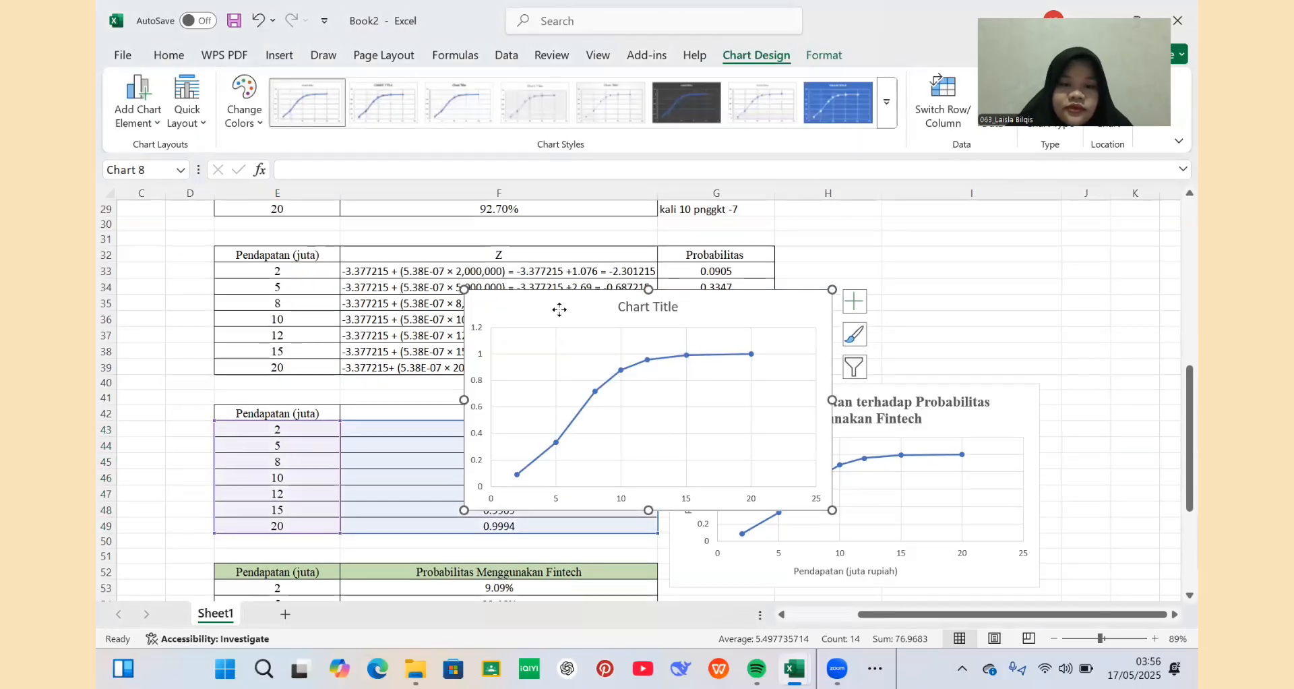
pyautogui.moveTo(559, 310); pyautogui.dragTo(322, 278)
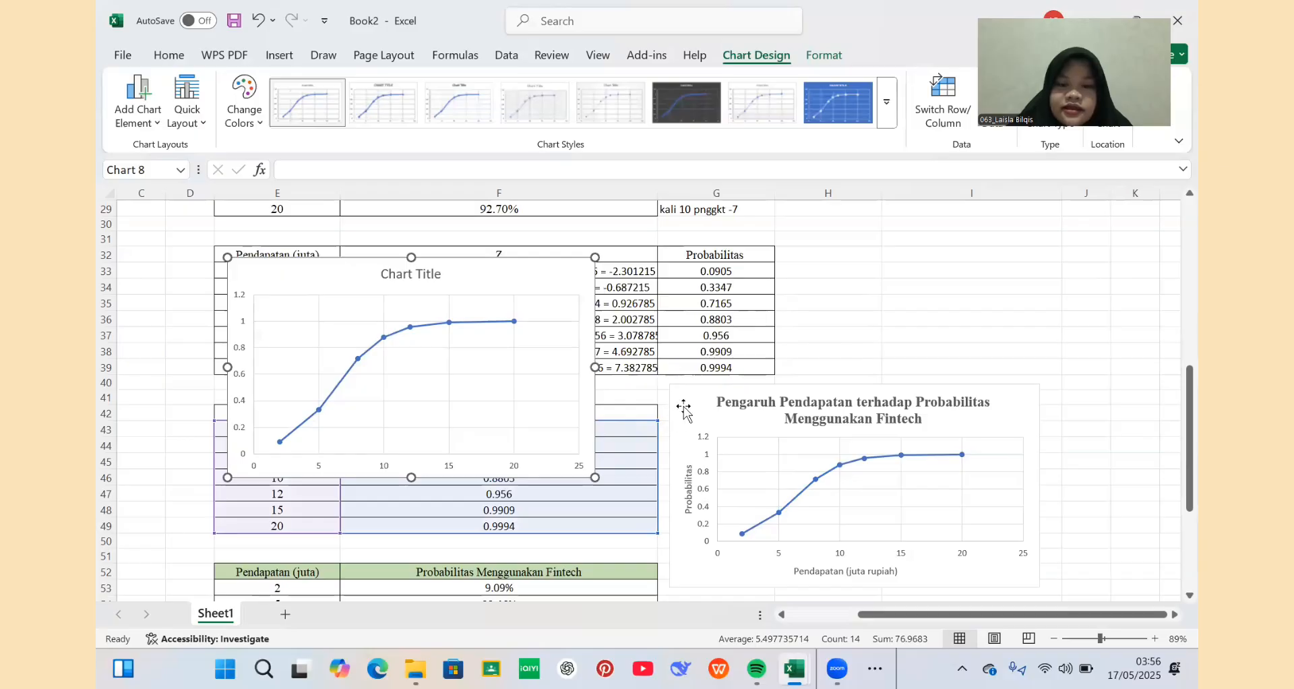
pyautogui.moveTo(673, 405); pyautogui.dragTo(643, 270)
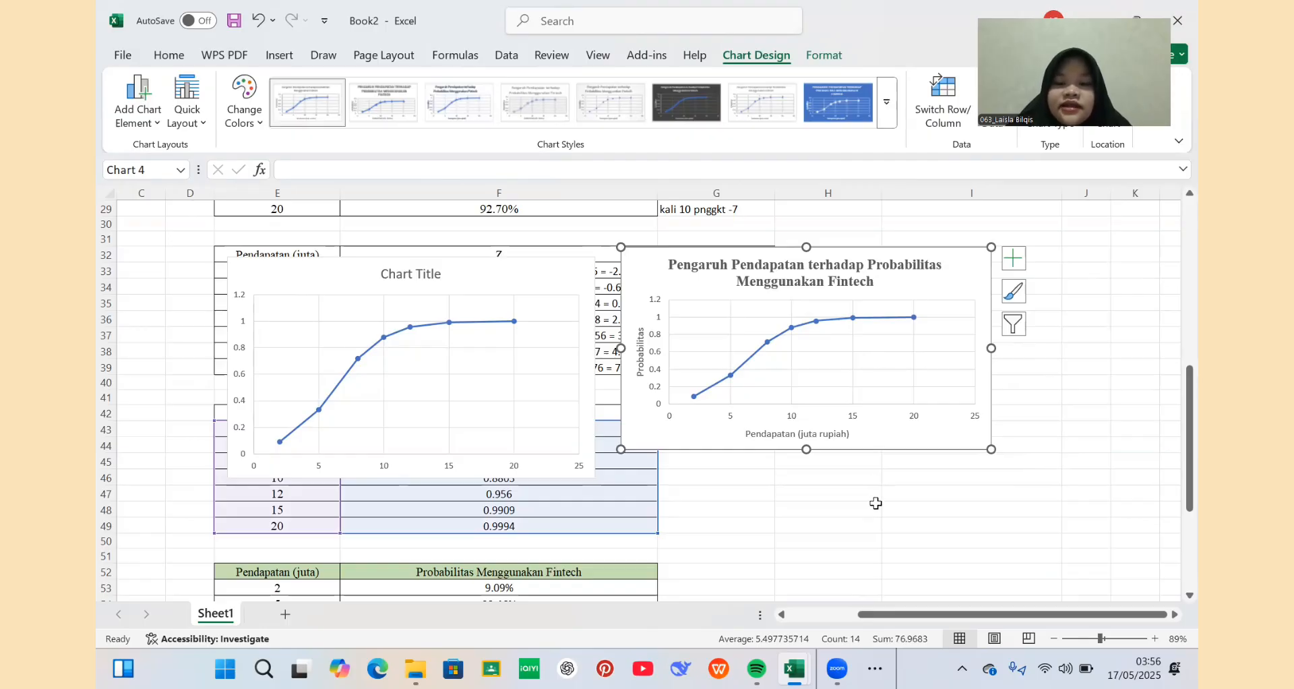
# Switch to the Canva presentation and show page 3, the income and fintech probability interpretation, in full screen.
pyautogui.click(870, 667)
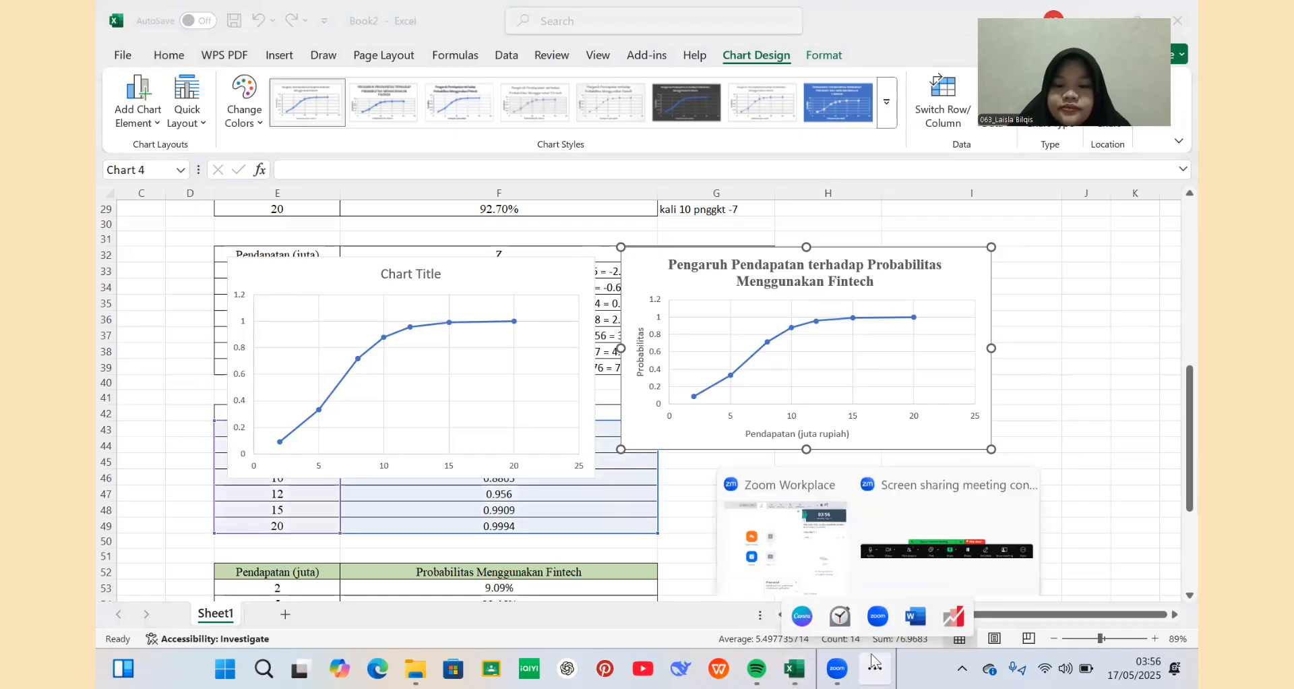
pyautogui.click(798, 551)
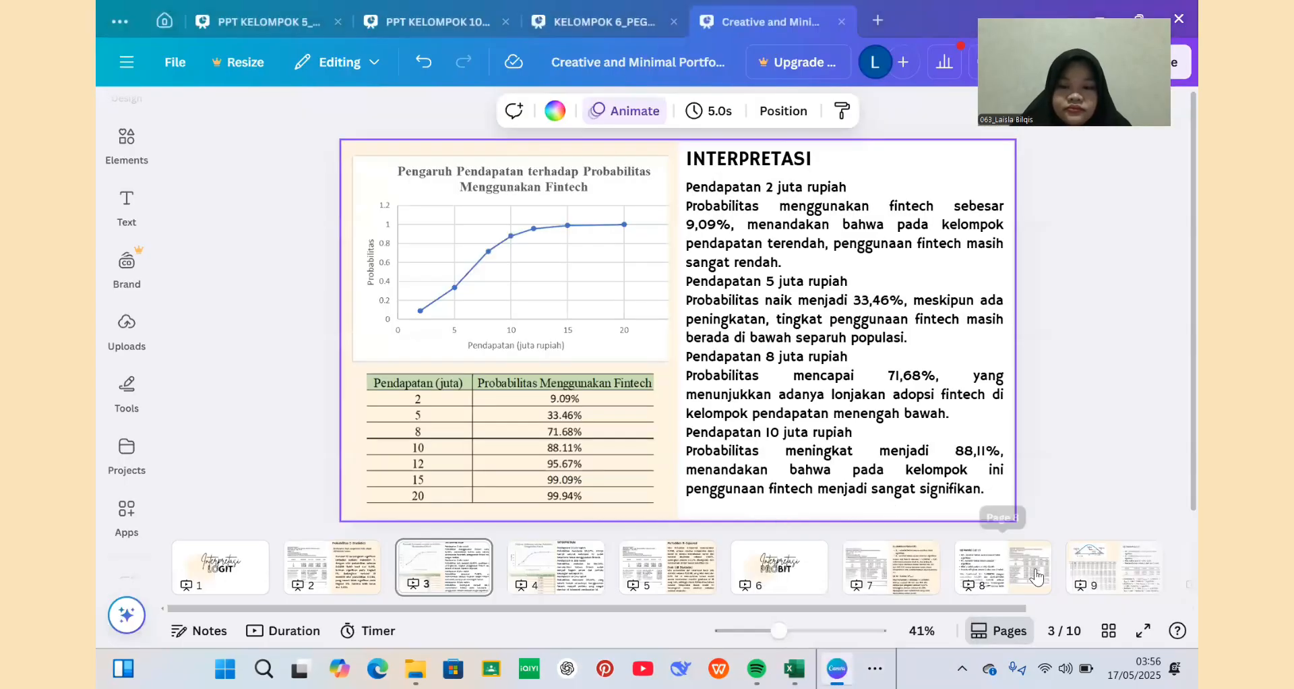
pyautogui.click(1143, 630)
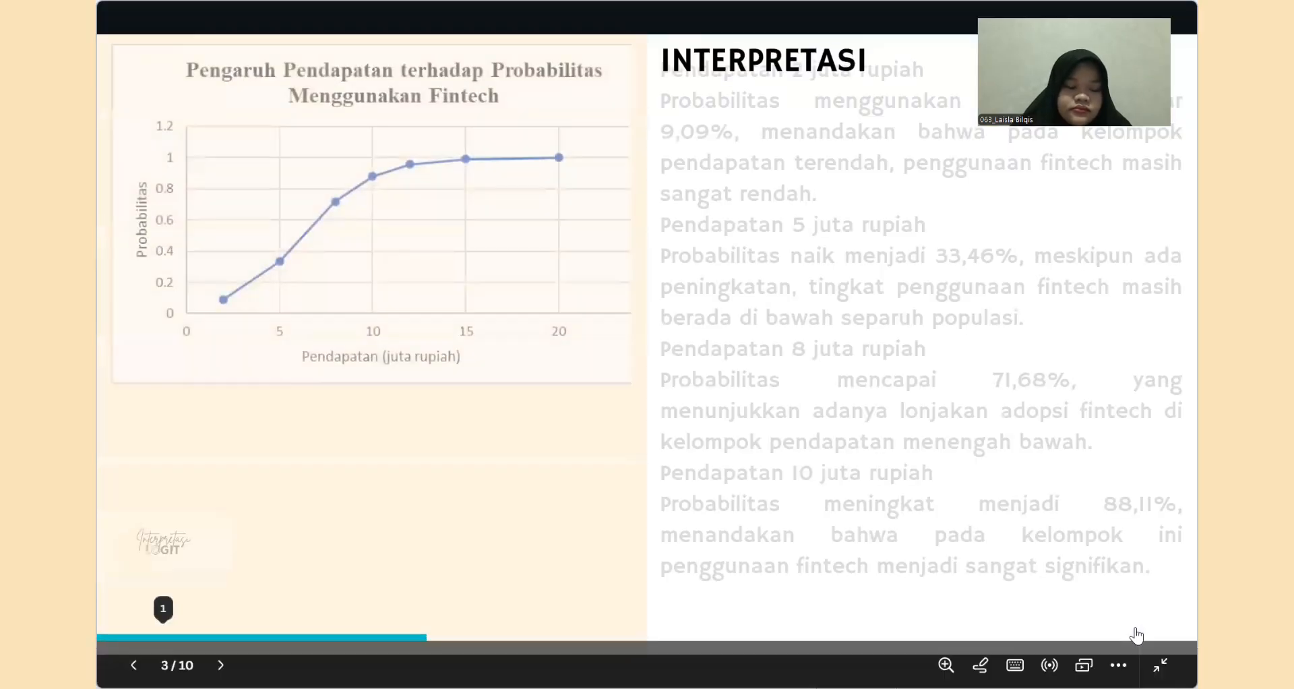
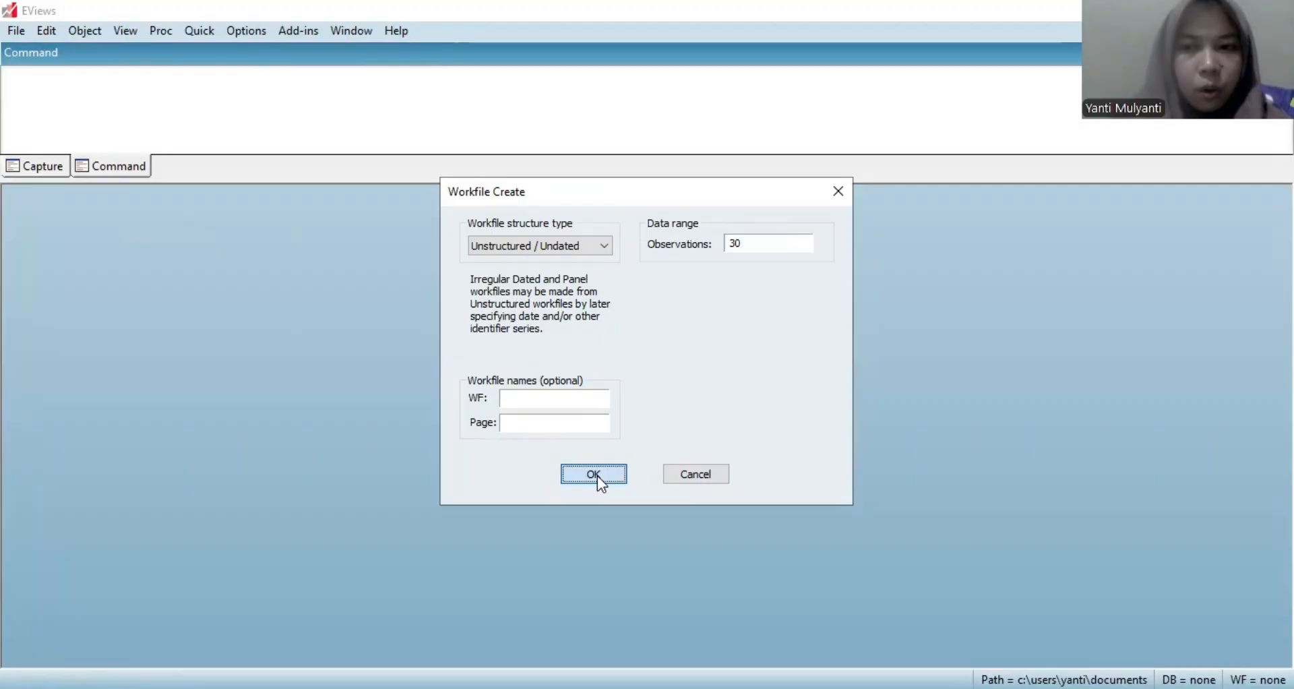
# Create an unstructured/undated workfile with 30 observations and add a series object named y.
pyautogui.click(597, 476)
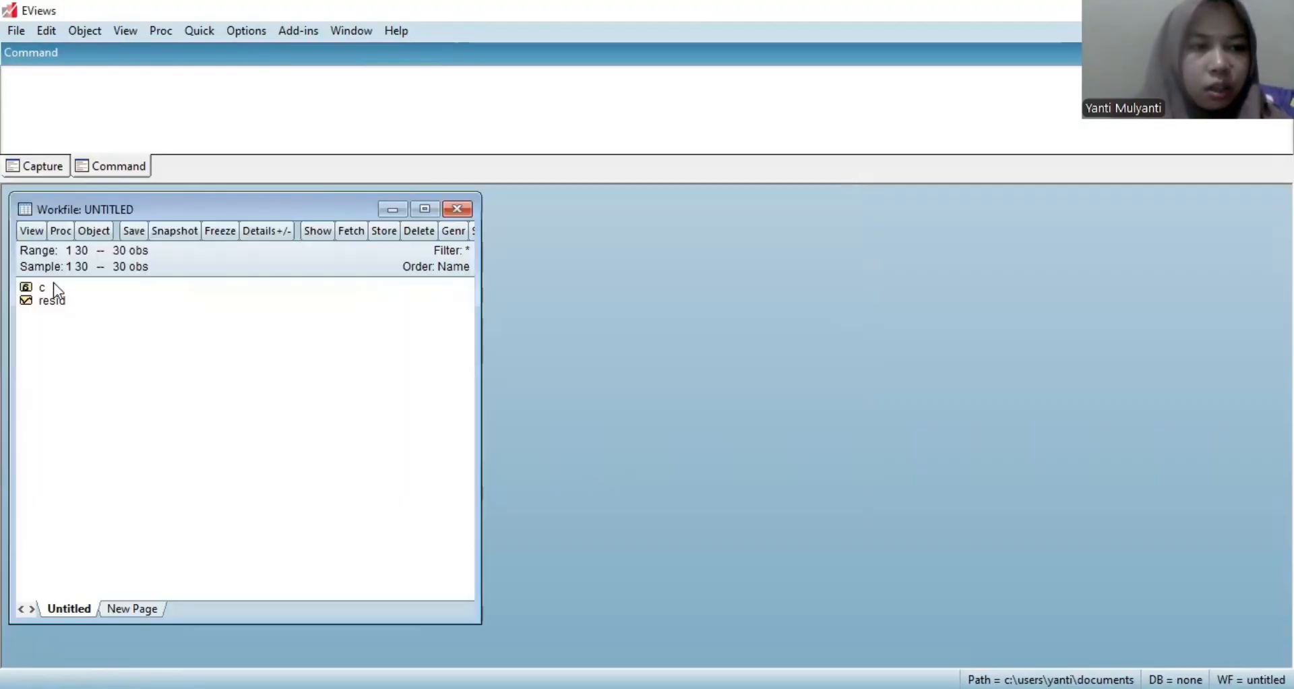
pyautogui.click(93, 235)
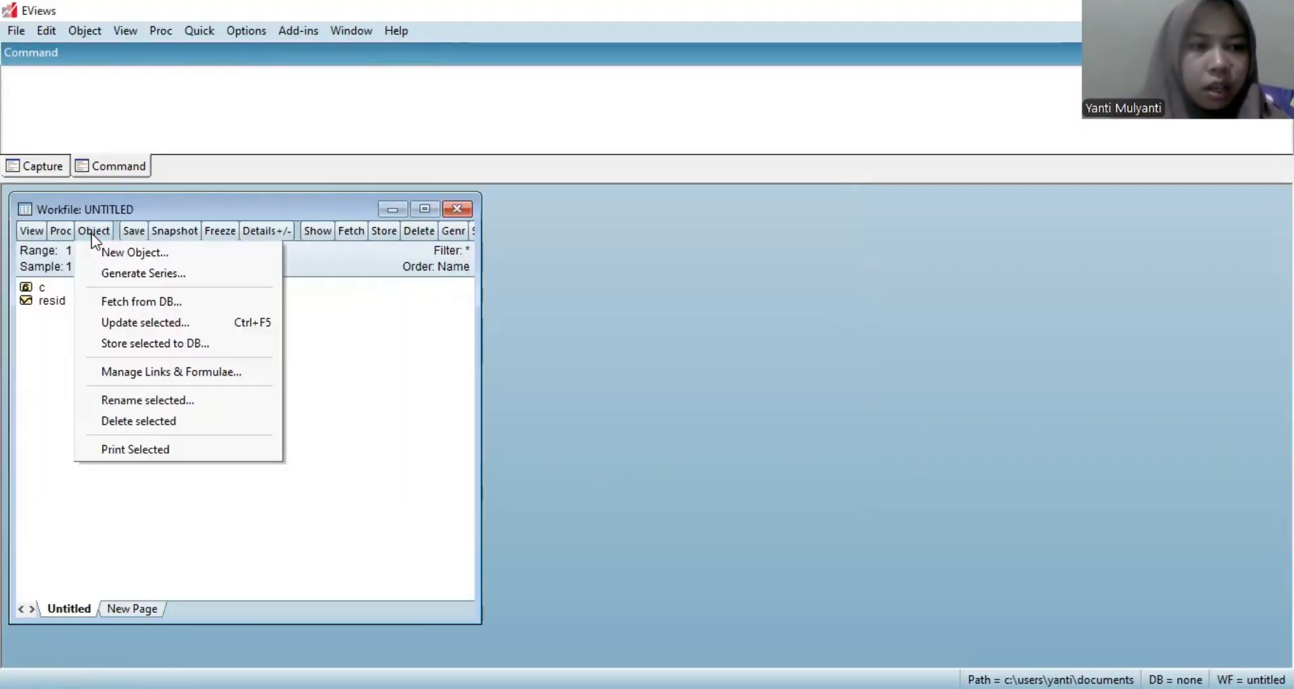
pyautogui.click(136, 253)
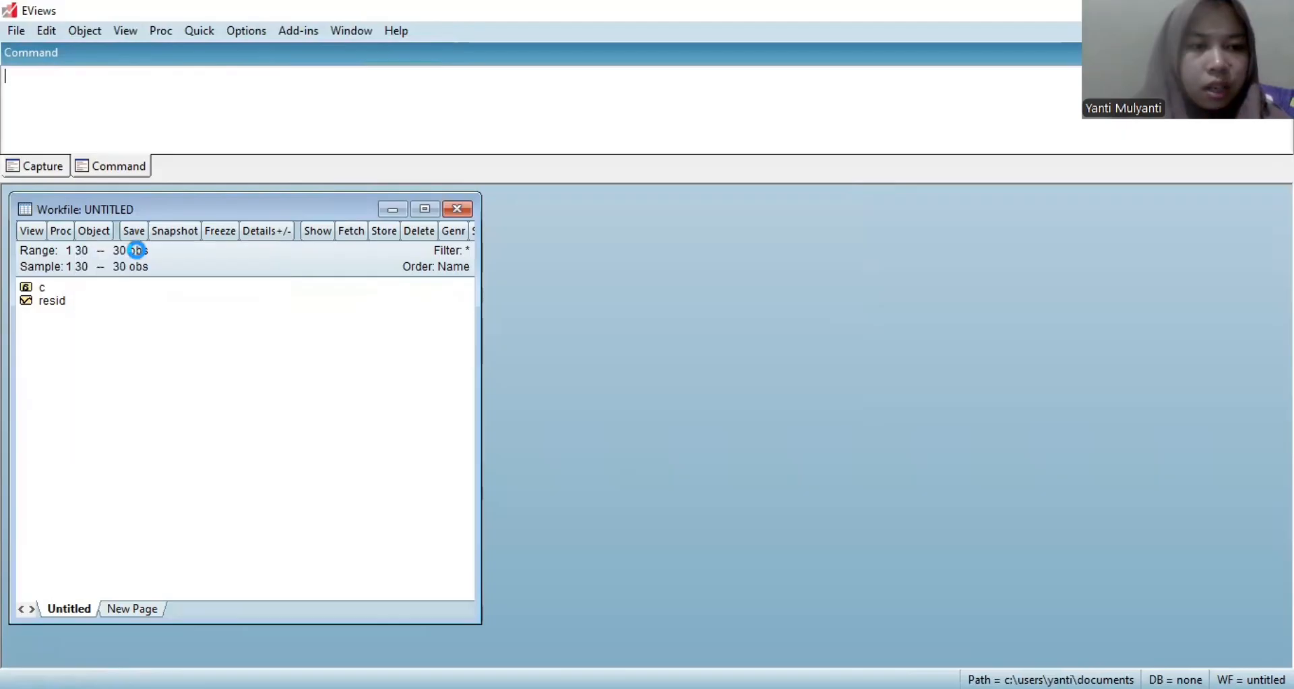
pyautogui.press('BackSpace')
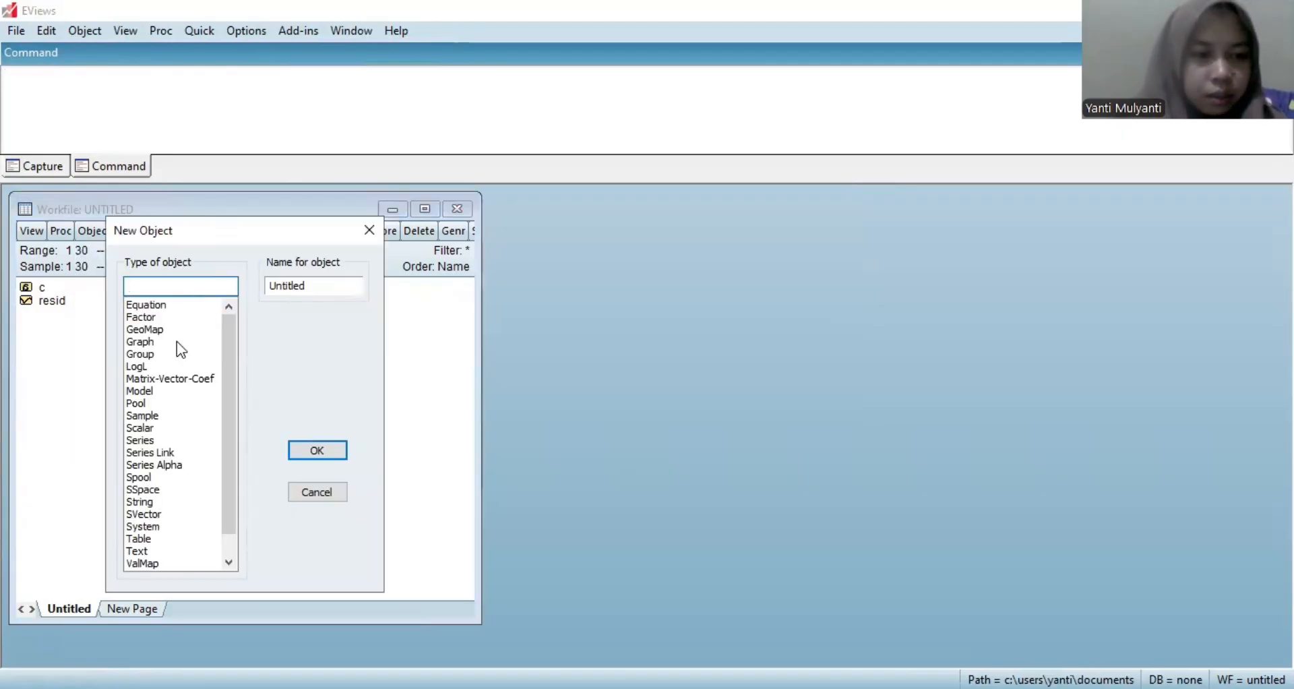
pyautogui.click(154, 439)
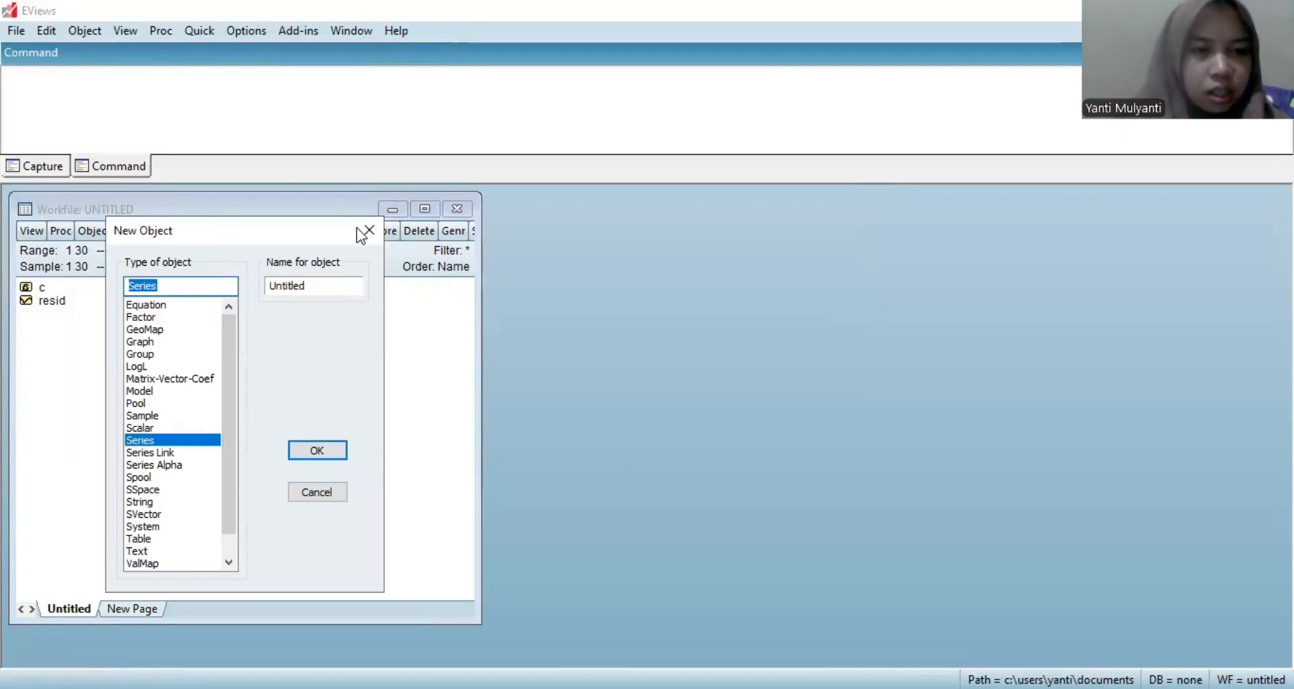
pyautogui.click(339, 281)
pyautogui.press('BackSpace')
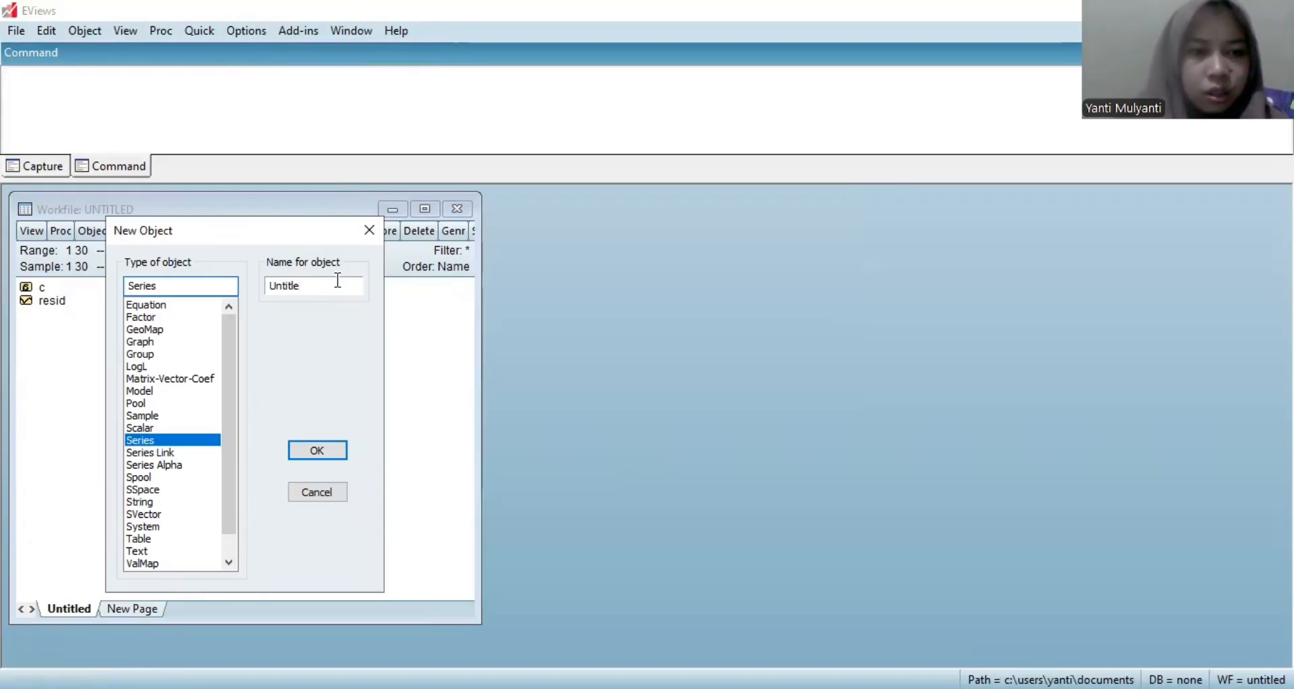
pyautogui.press('BackSpace')
pyautogui.press('BackSpace')
pyautogui.press('BackSpace')
pyautogui.press('BackSpace')
pyautogui.press('BackSpace')
pyautogui.press('BackSpace')
pyautogui.press('BackSpace')
pyautogui.write('y')
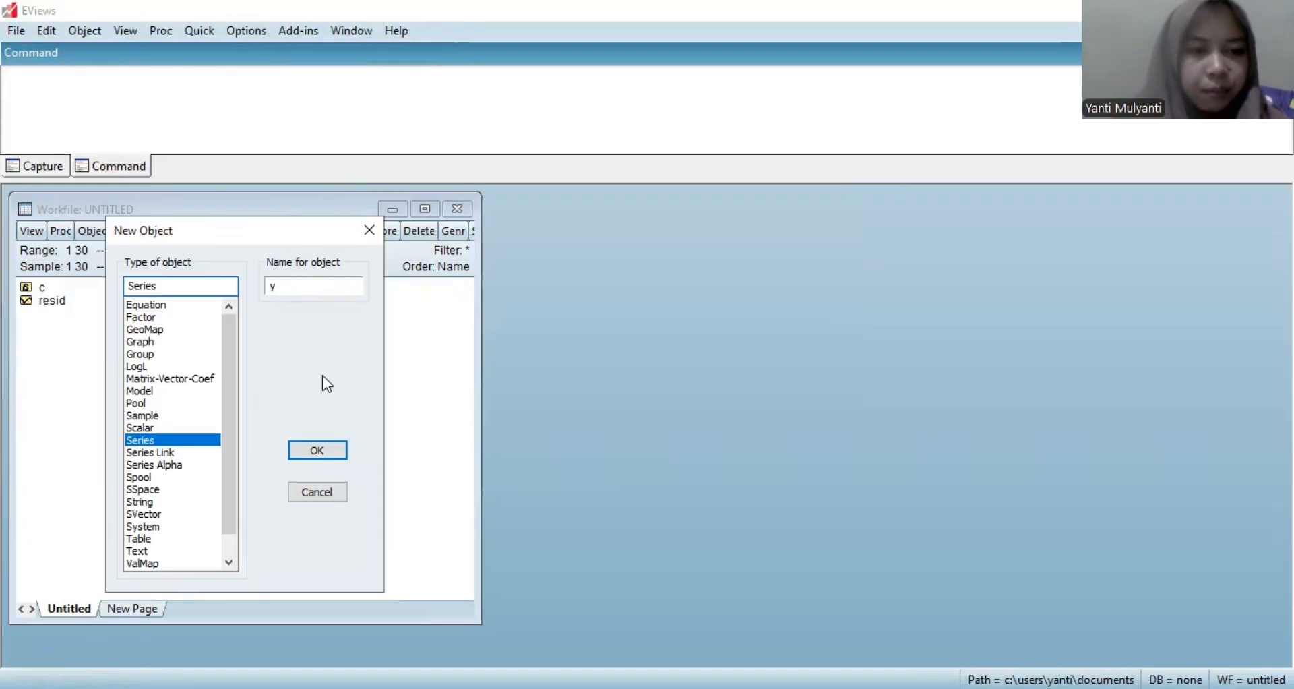
pyautogui.click(332, 452)
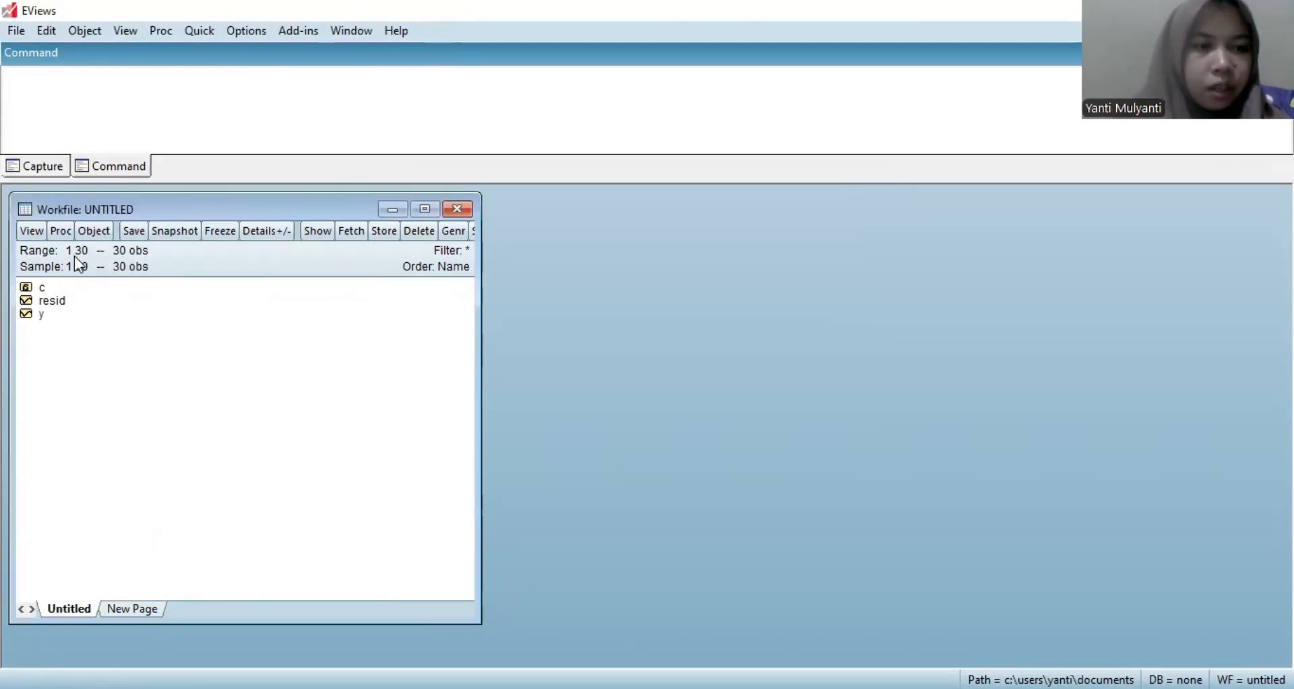
# Add a new series object named x1 to the workfile.
pyautogui.click(96, 240)
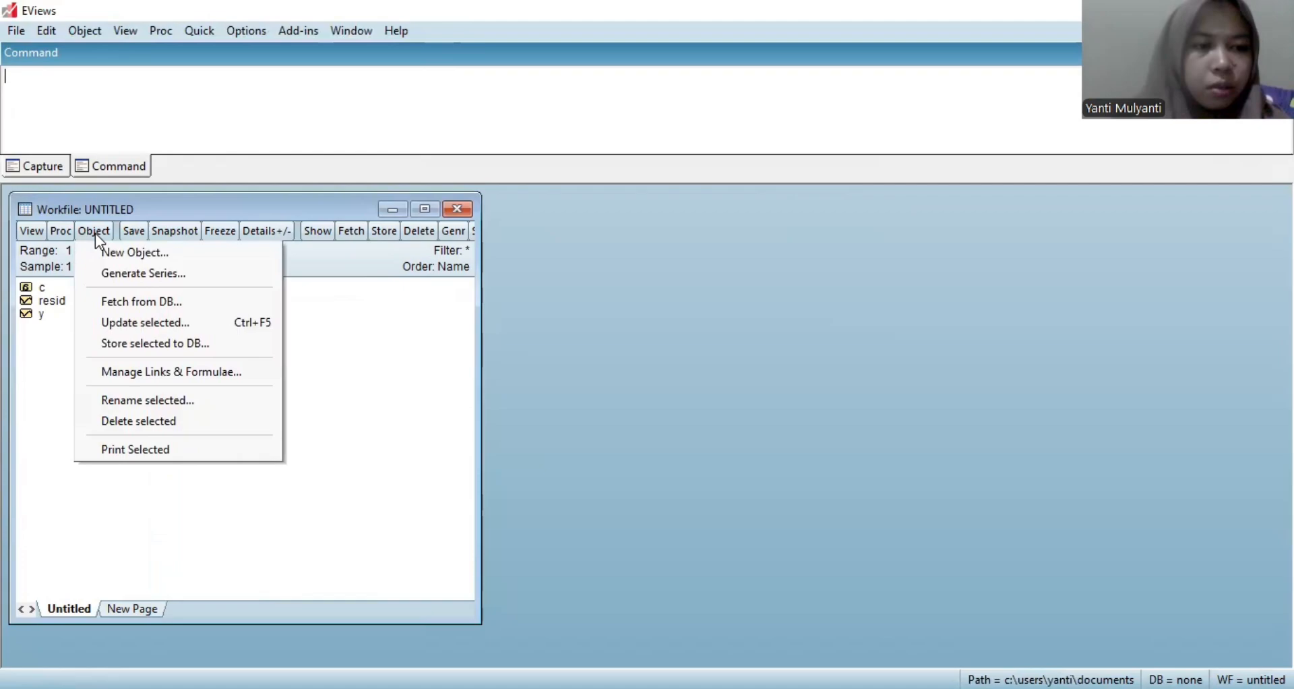
pyautogui.click(132, 251)
pyautogui.click(330, 291)
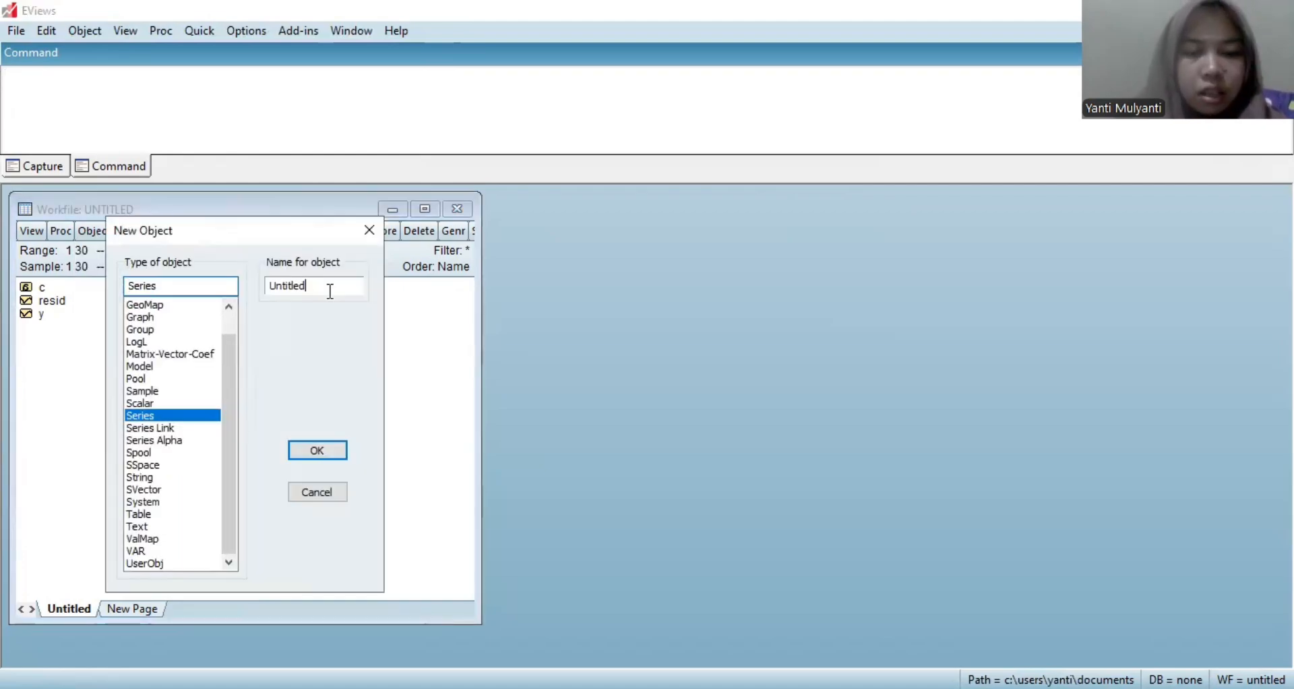
pyautogui.press('BackSpace')
pyautogui.press('BackSpace')
pyautogui.press('BackSpace')
pyautogui.press('BackSpace')
pyautogui.press('BackSpace')
pyautogui.press('BackSpace')
pyautogui.press('BackSpace')
pyautogui.press('BackSpace')
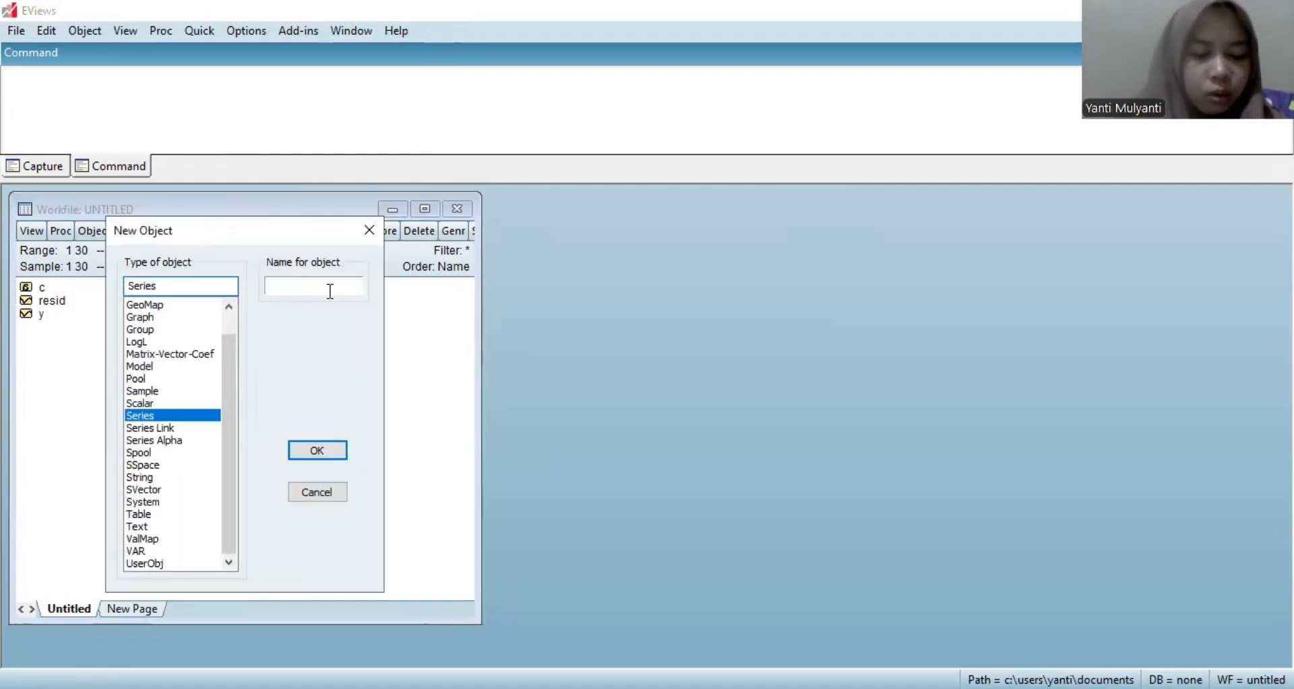
pyautogui.write('x1')
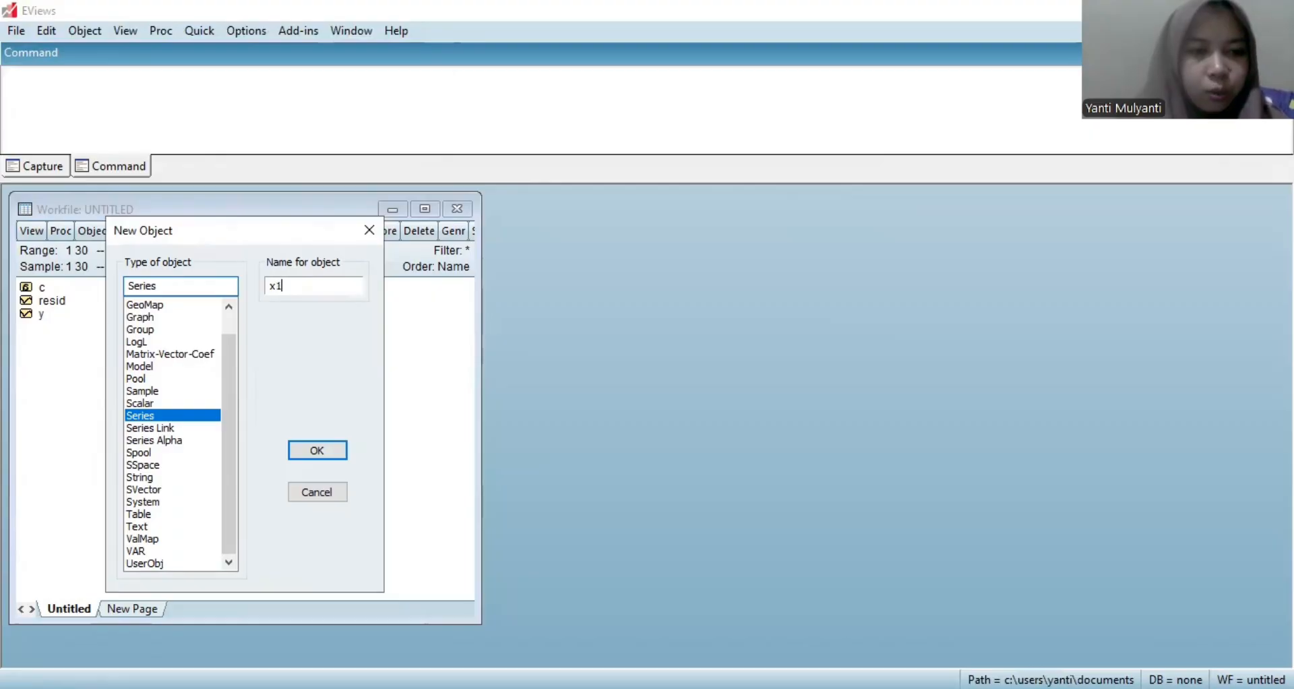
pyautogui.click(333, 451)
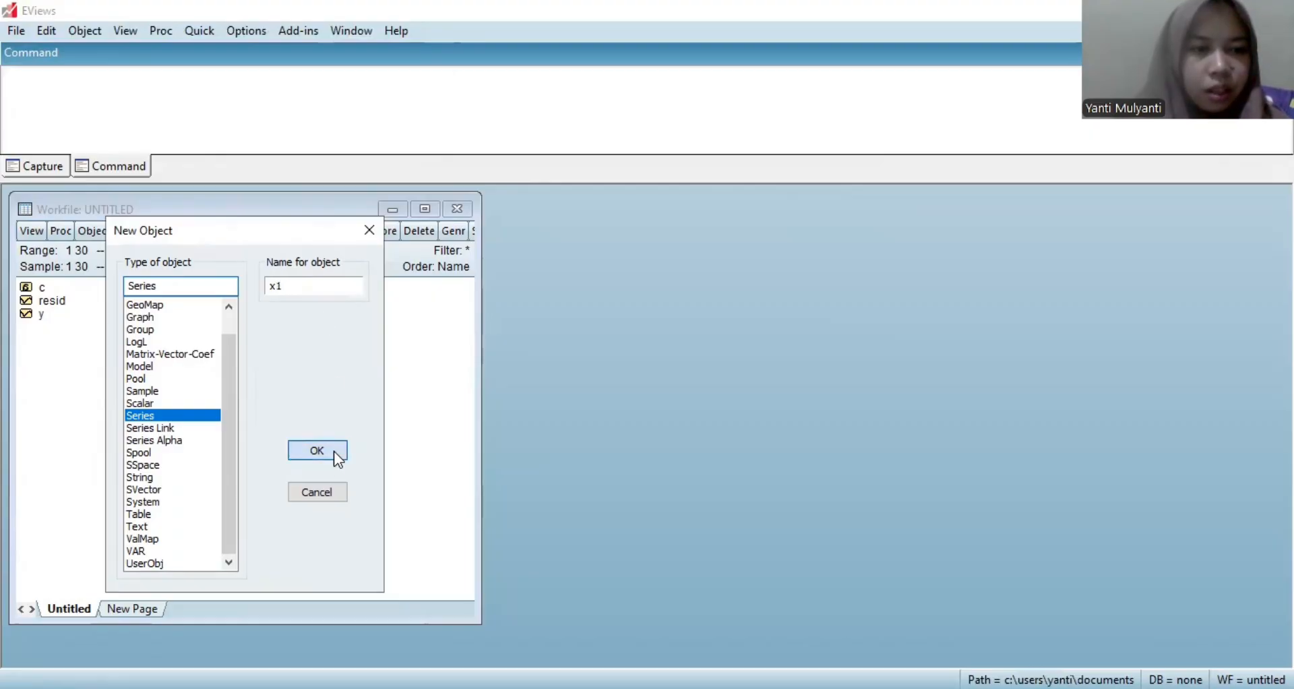
# Add a new series object named x2 to the workfile.
pyautogui.click(95, 236)
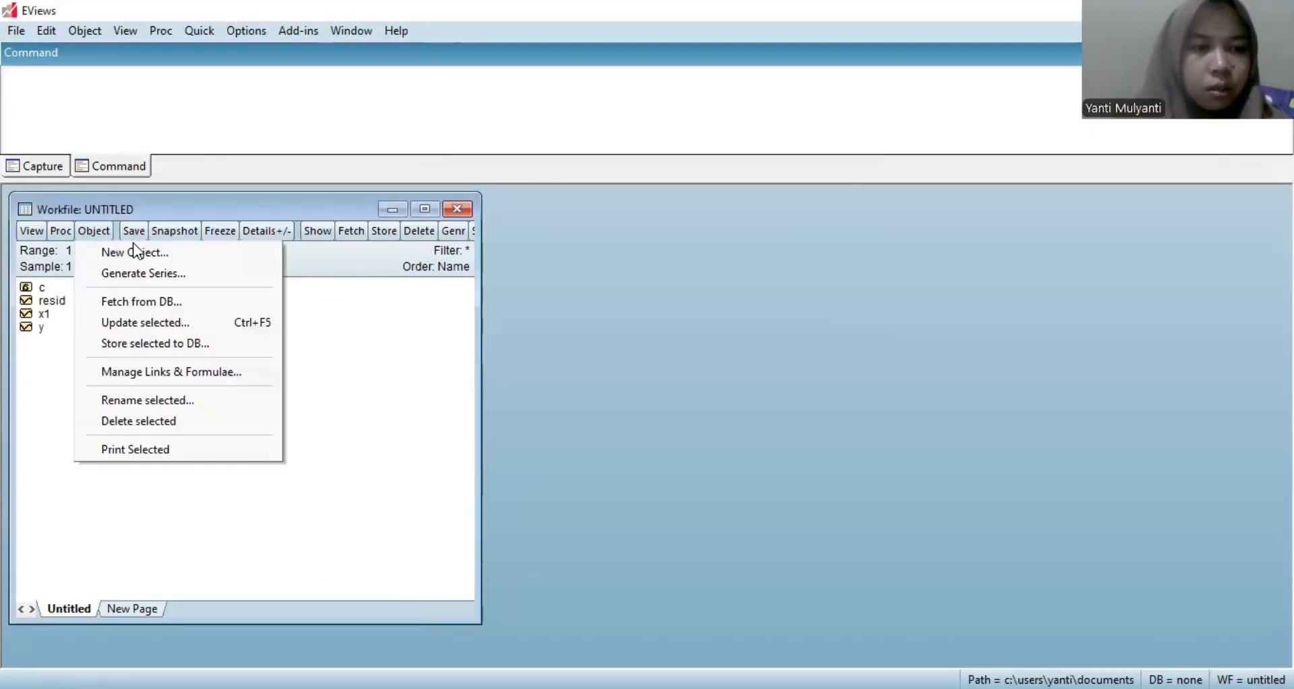
pyautogui.click(143, 254)
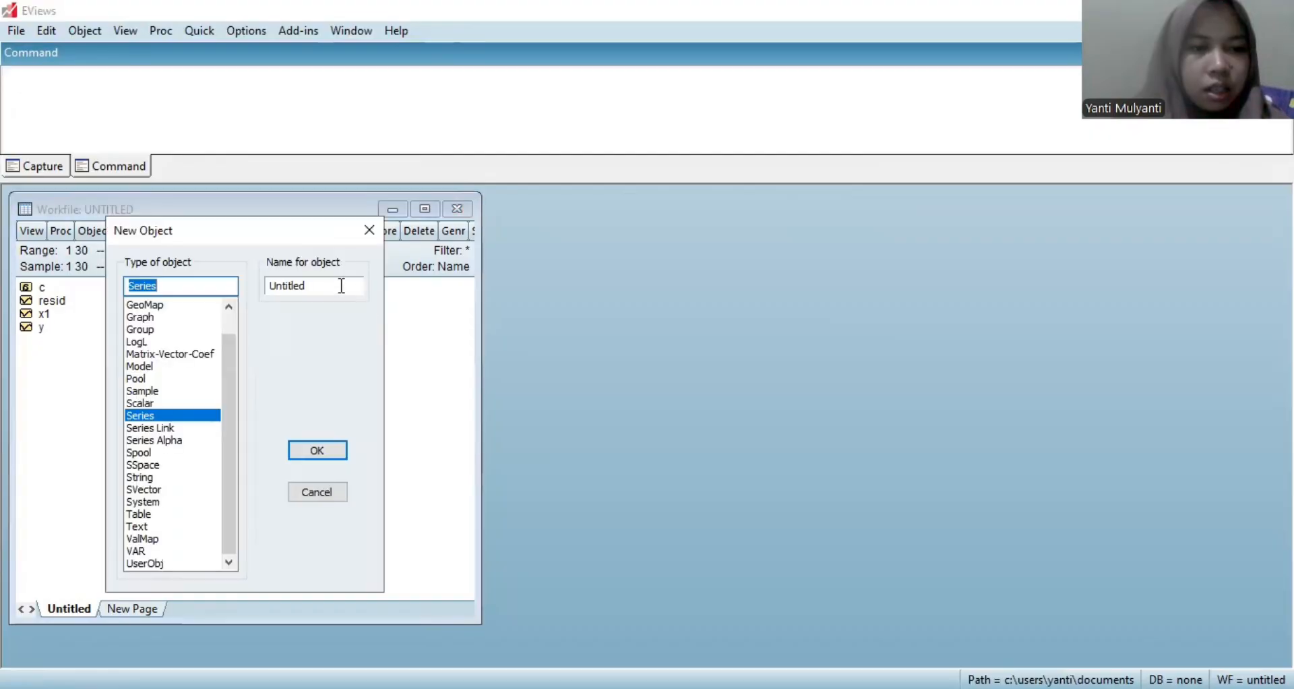
pyautogui.click(341, 286)
pyautogui.press('BackSpace')
pyautogui.press('BackSpace')
pyautogui.press('BackSpace')
pyautogui.press('BackSpace')
pyautogui.press('BackSpace')
pyautogui.press('BackSpace')
pyautogui.press('BackSpace')
pyautogui.press('BackSpace')
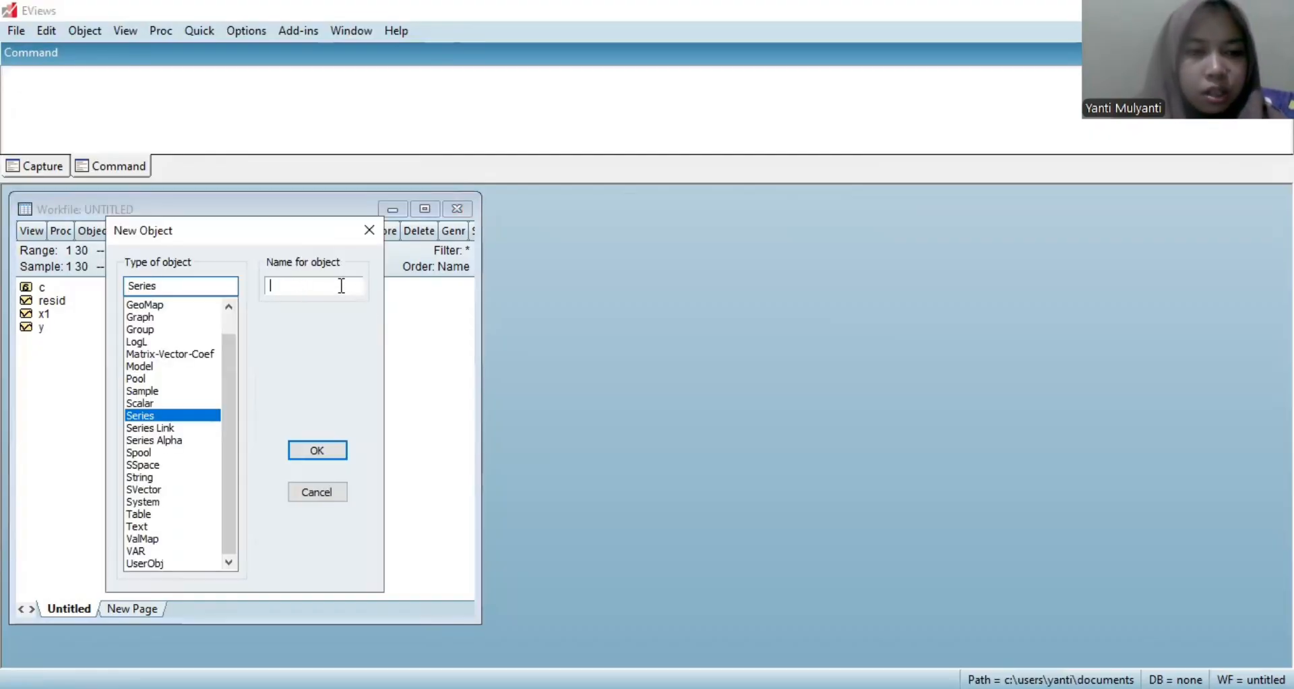
pyautogui.write('x2')
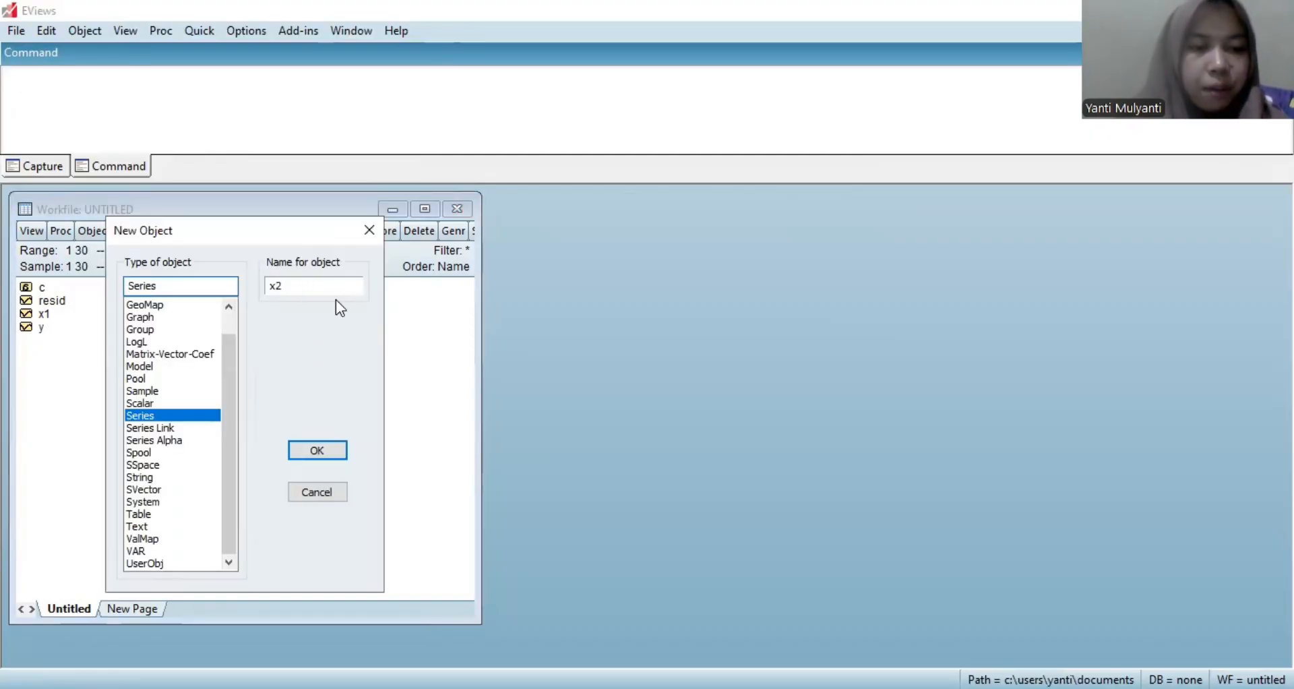
pyautogui.click(330, 448)
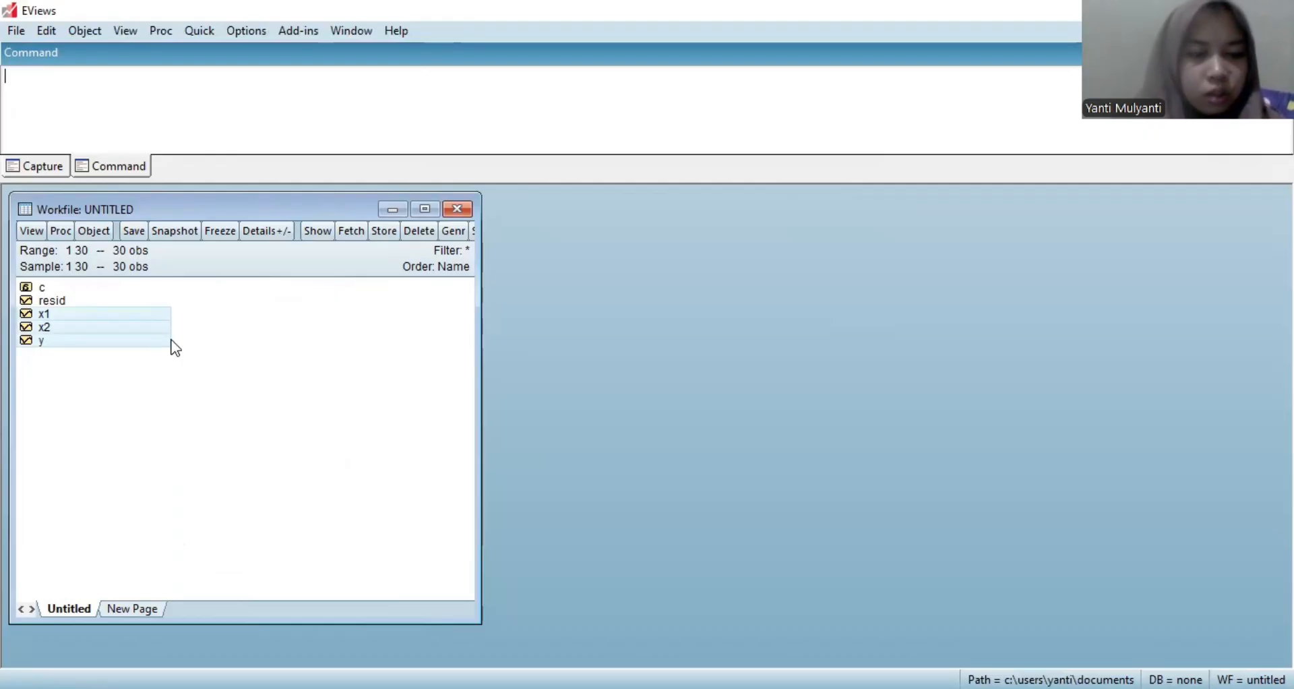
pyautogui.rightClick(175, 347)
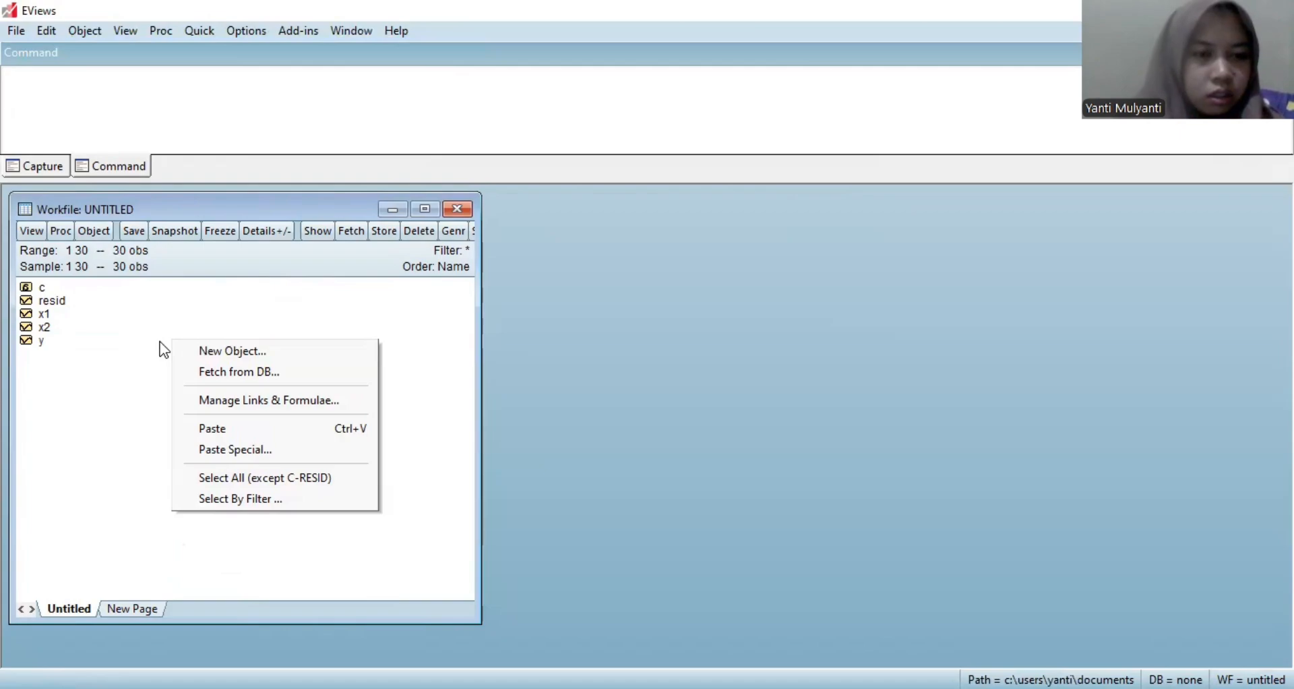
pyautogui.click(128, 342)
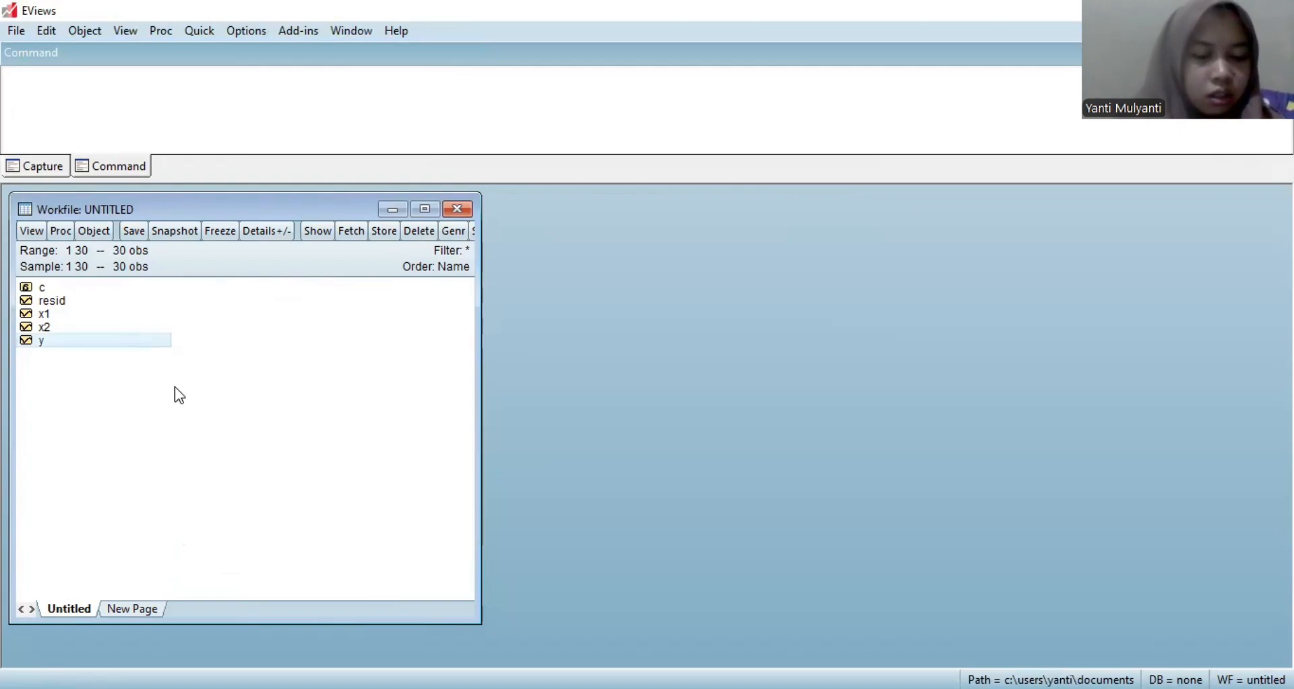
pyautogui.hotkey('shift', 'Up')
pyautogui.hotkey('shift', 'Up')
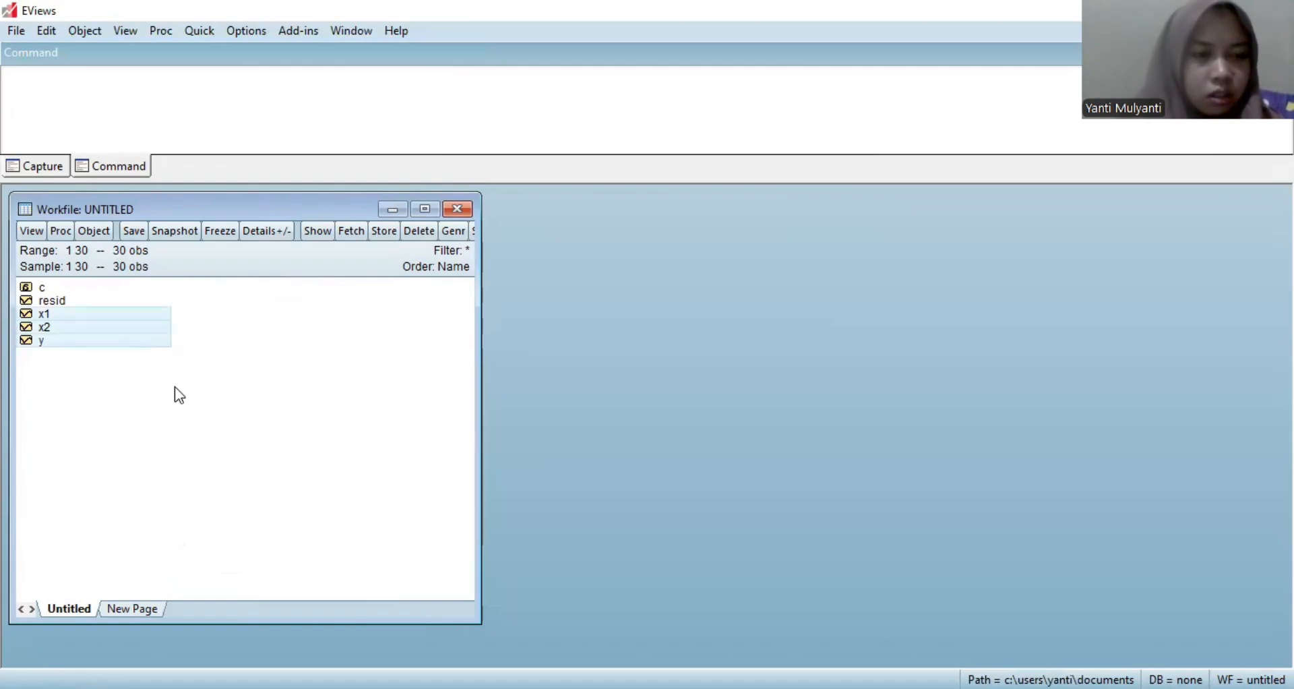
pyautogui.rightClick(219, 345)
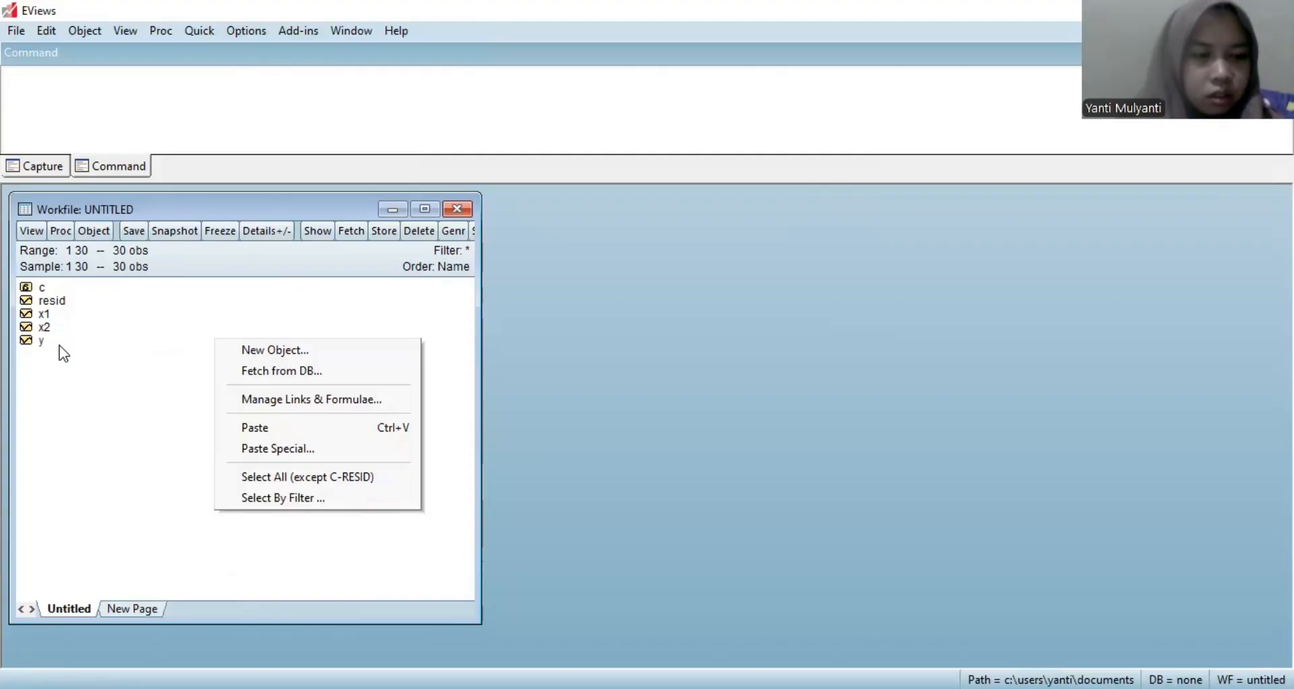
pyautogui.click(108, 329)
# Open the series x1, x2 and y together as one group, and switch to the Book1 workbook in Excel.
pyautogui.moveTo(108, 314); pyautogui.dragTo(102, 351)
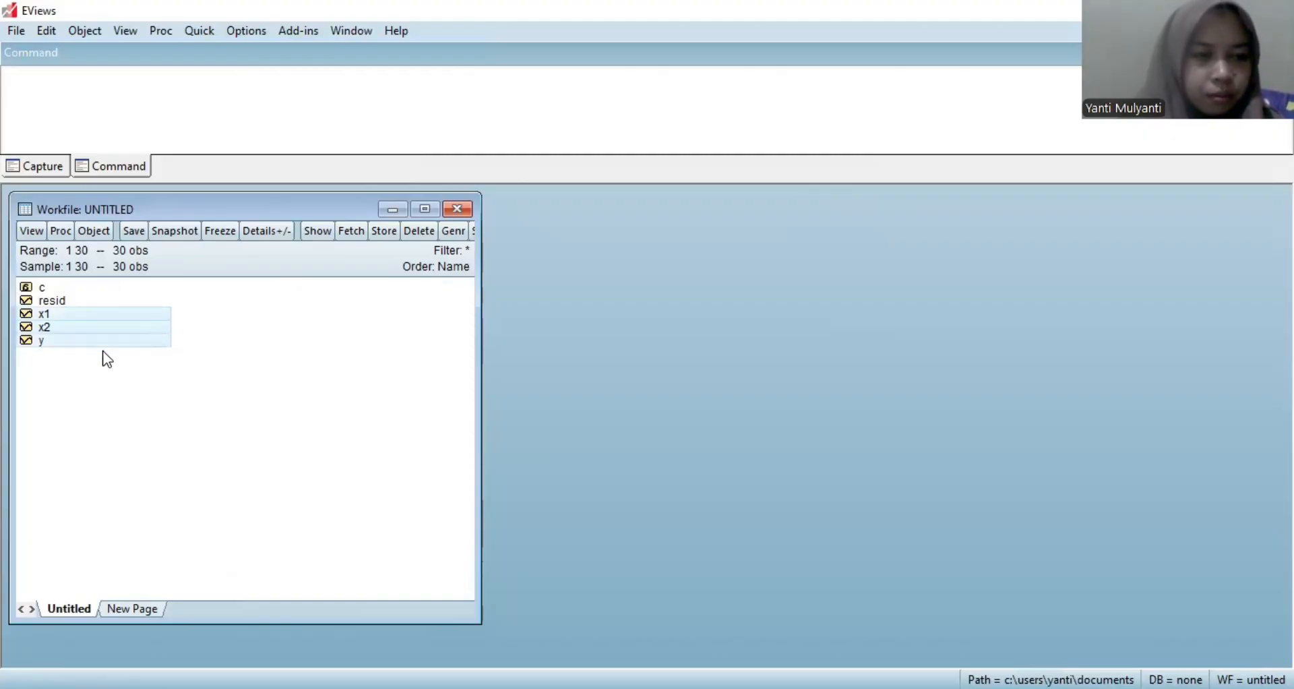
pyautogui.rightClick(138, 334)
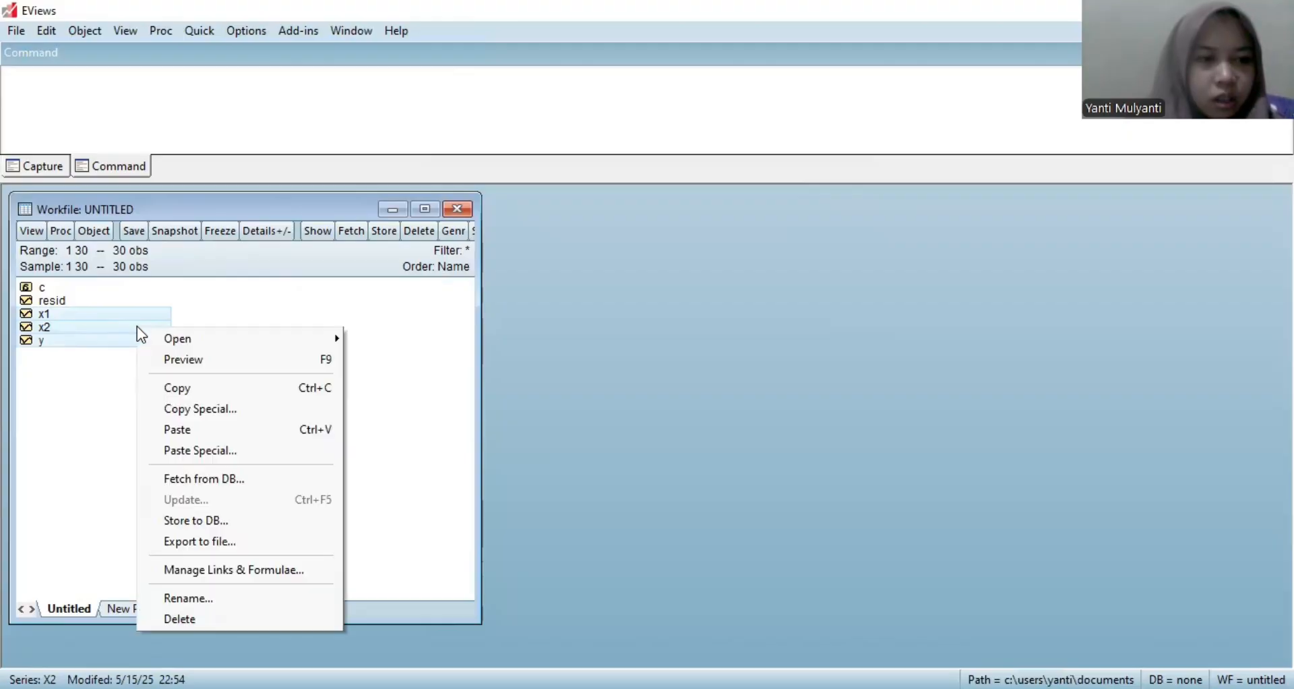
pyautogui.moveTo(225, 339)
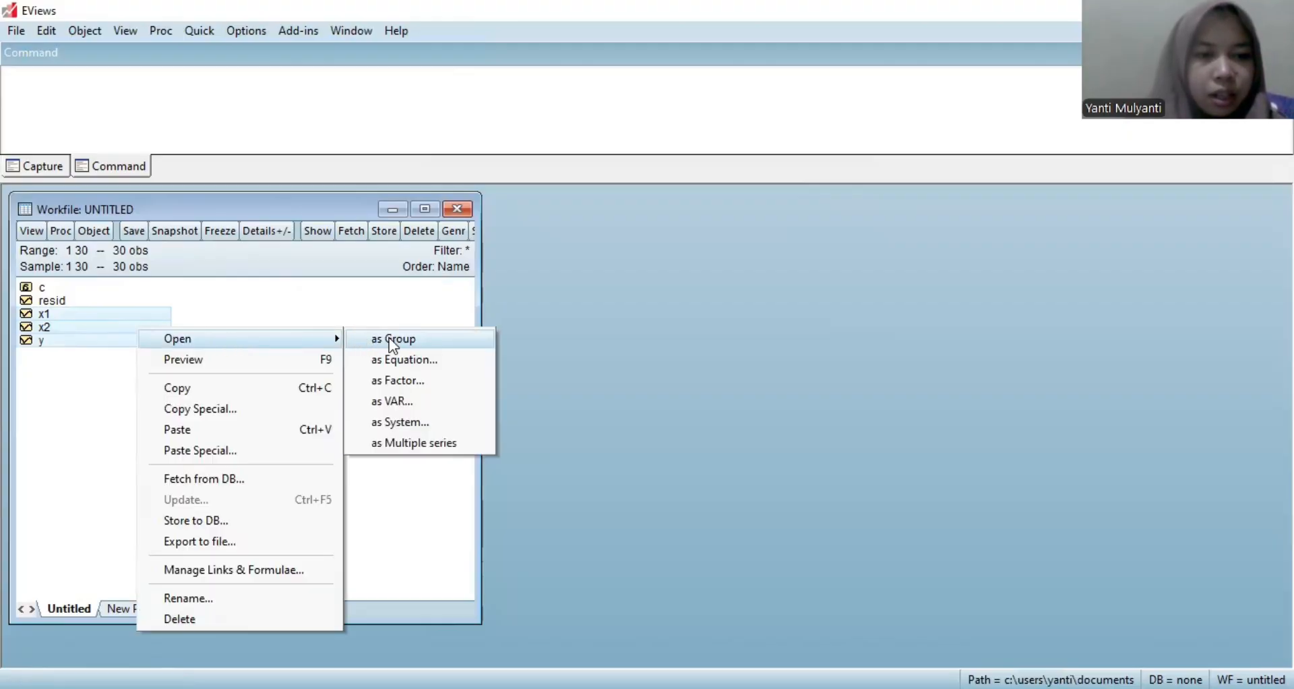
pyautogui.click(369, 339)
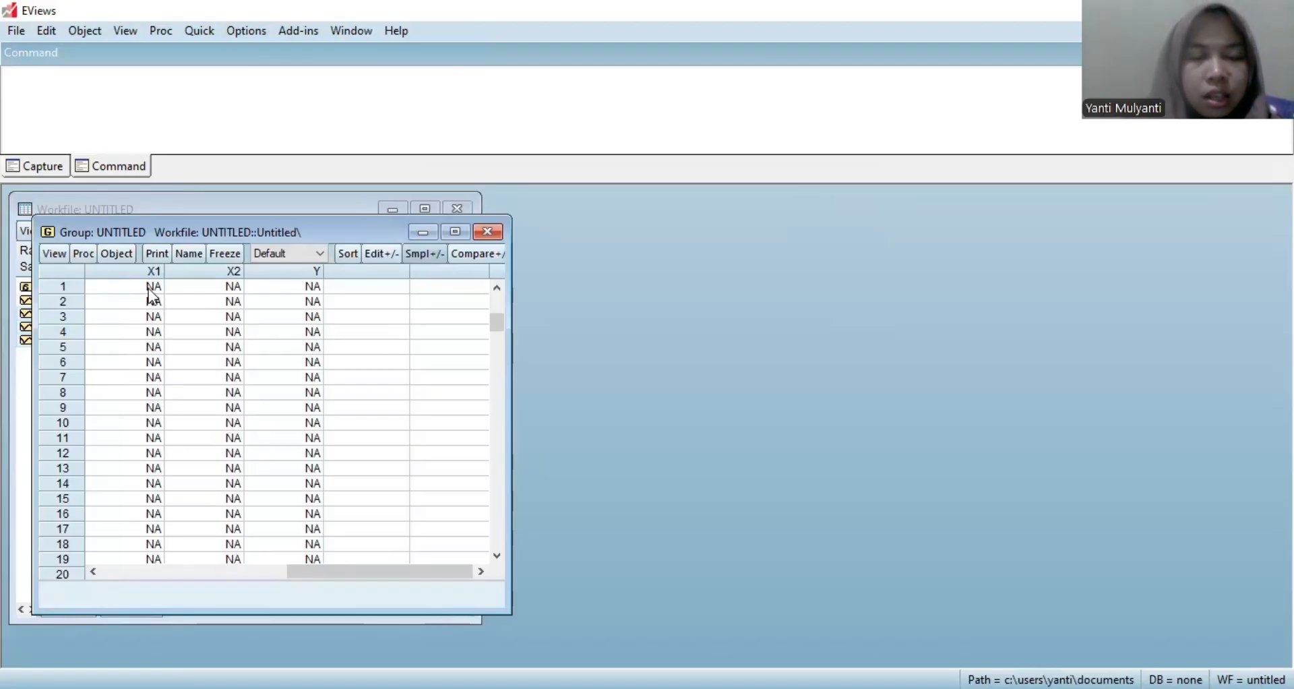
pyautogui.click(457, 108)
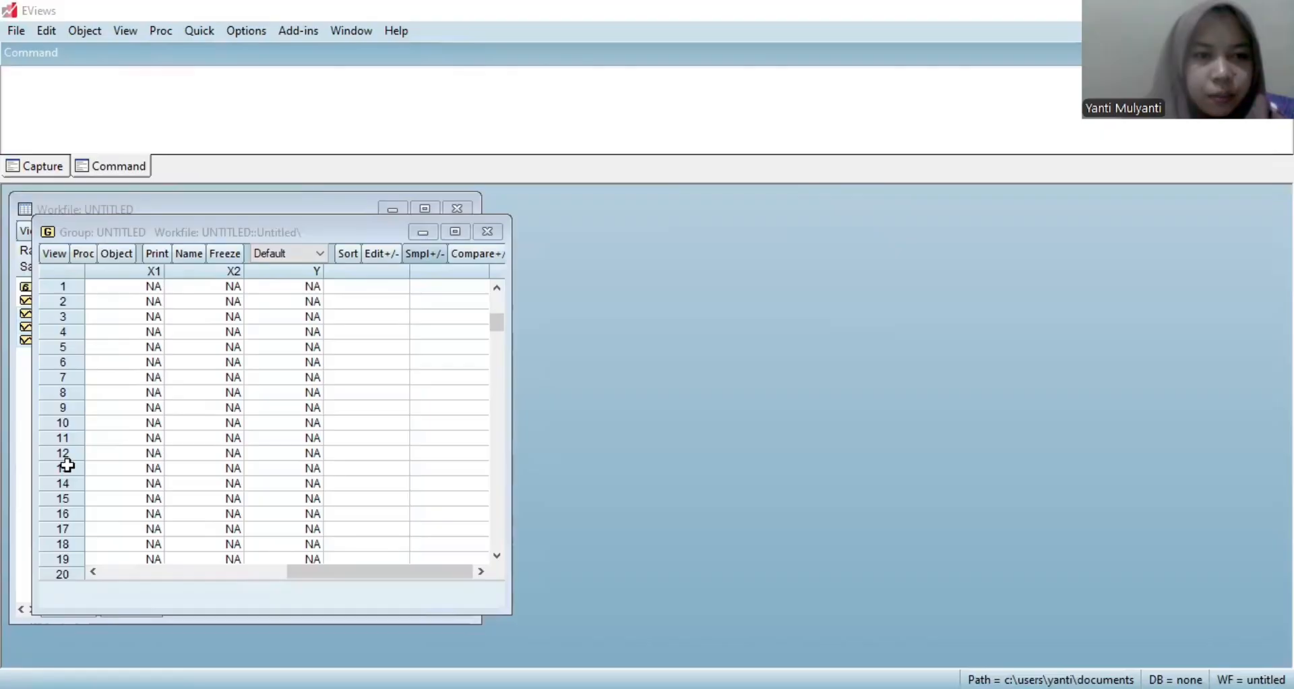
pyautogui.hotkey('alt', 'Tab')
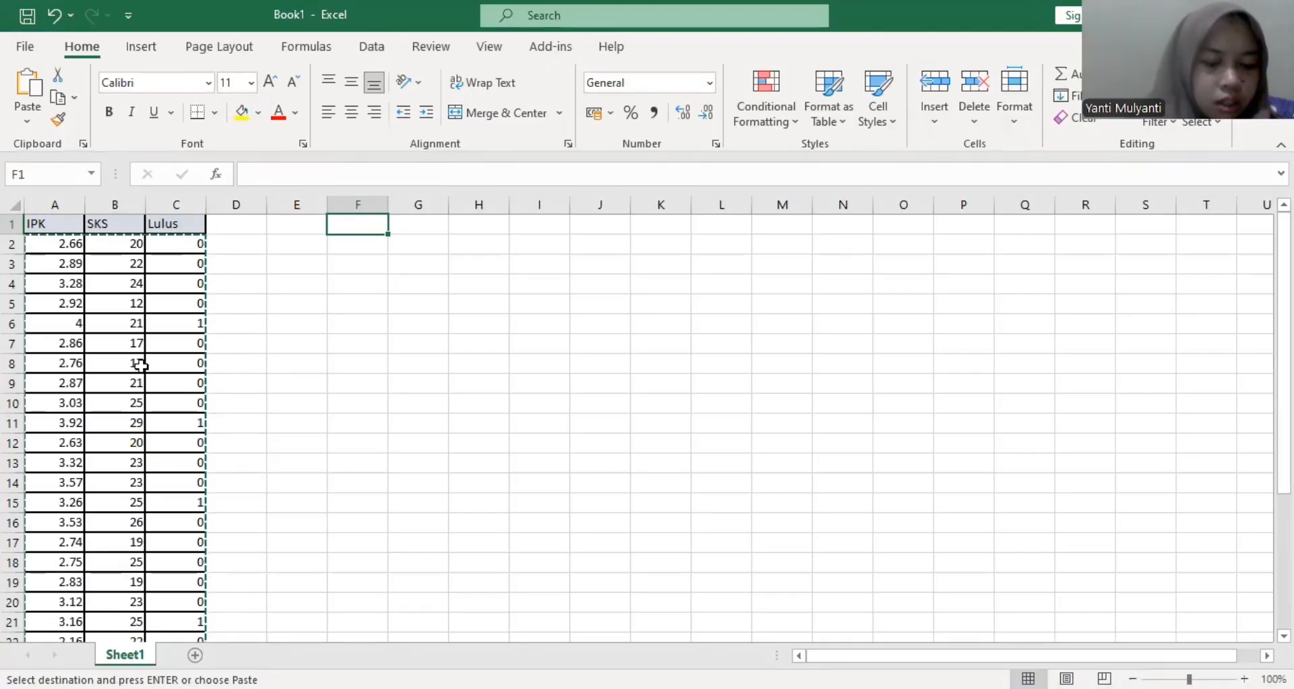
pyautogui.hotkey('ctrl', 'c')
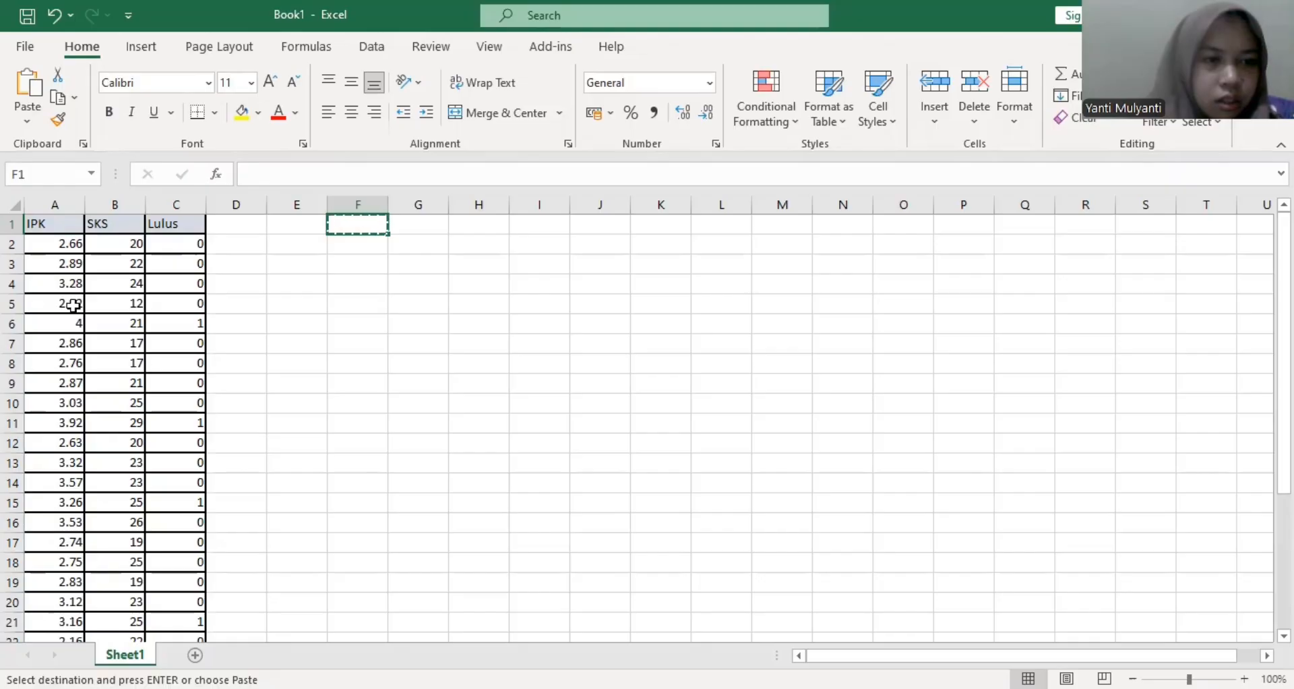
pyautogui.moveTo(50, 245); pyautogui.dragTo(138, 271)
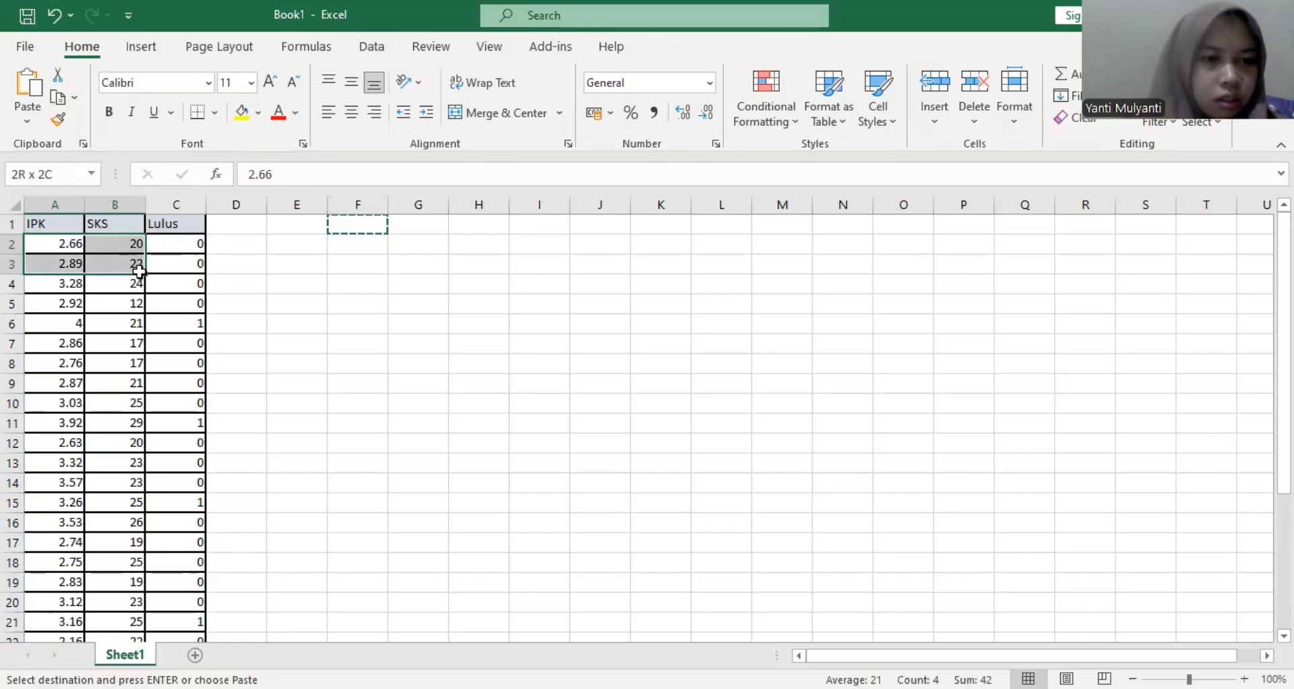
pyautogui.click(403, 255)
pyautogui.press('Up')
pyautogui.press('Up')
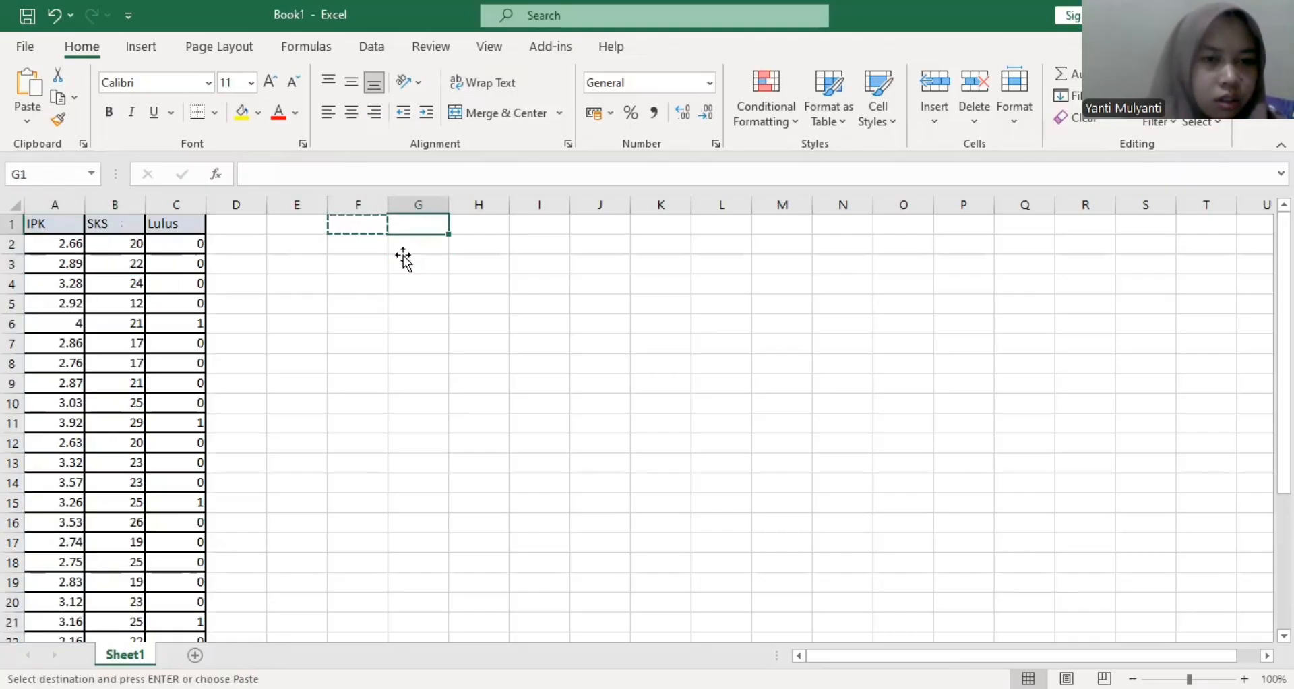
pyautogui.press('Escape')
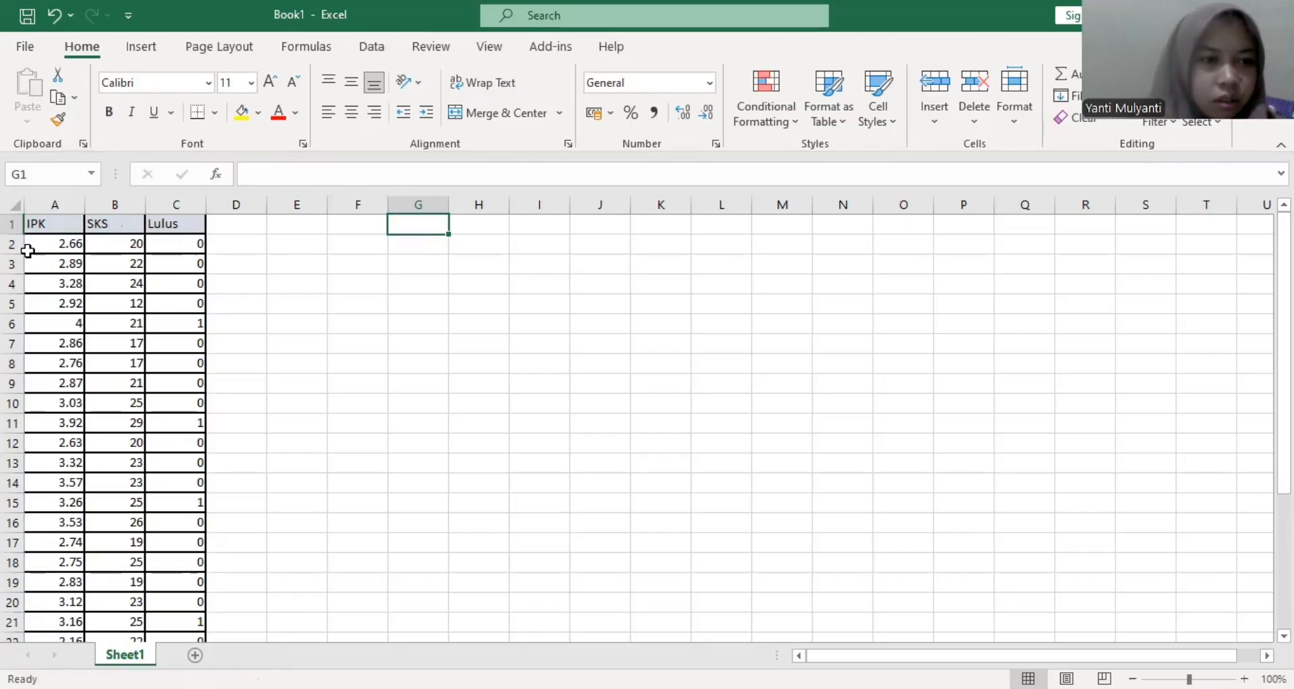
# Copy the IPK, SKS and Lulus values in A2:C31 without their headers, and switch back to the EViews group.
pyautogui.moveTo(37, 251); pyautogui.dragTo(184, 585)
pyautogui.hotkey('ctrl', 'c')
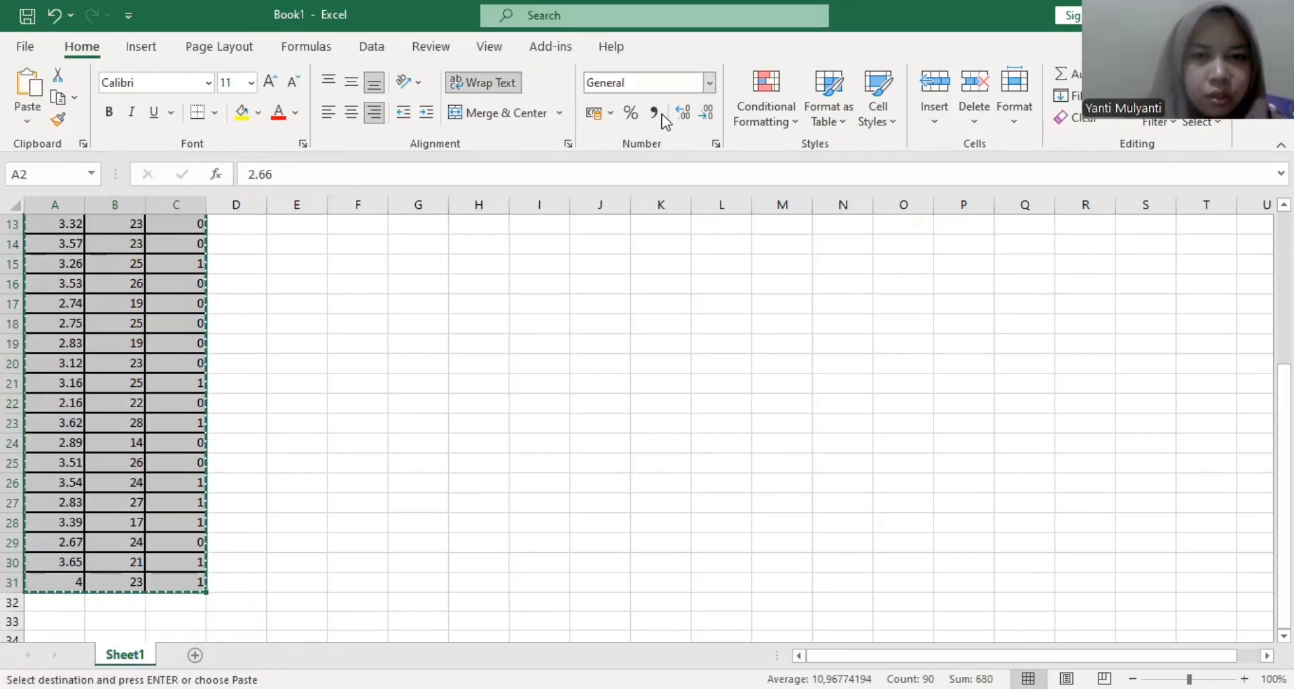
pyautogui.hotkey('alt', 'Tab')
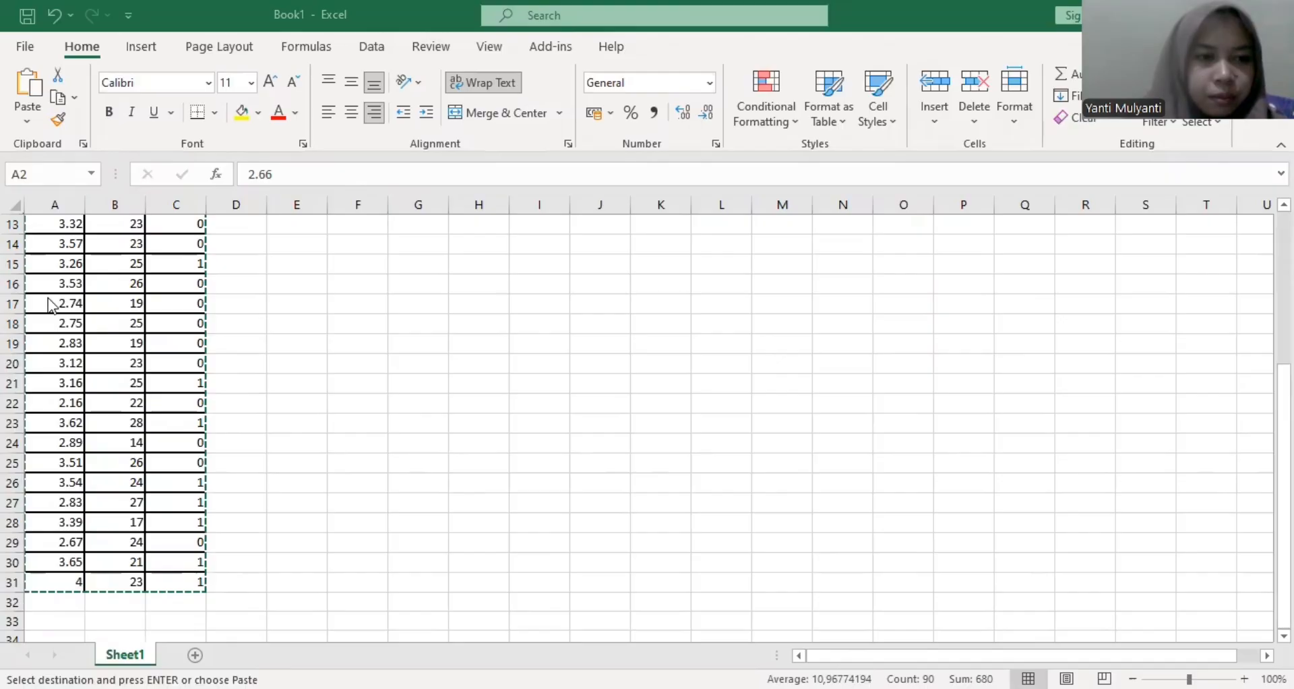
# Switch to the EViews group and paste the copied Excel values starting at observation 1 of X1, allowing edit mode.
pyautogui.hotkey('alt', 'Tab')
pyautogui.click(126, 286)
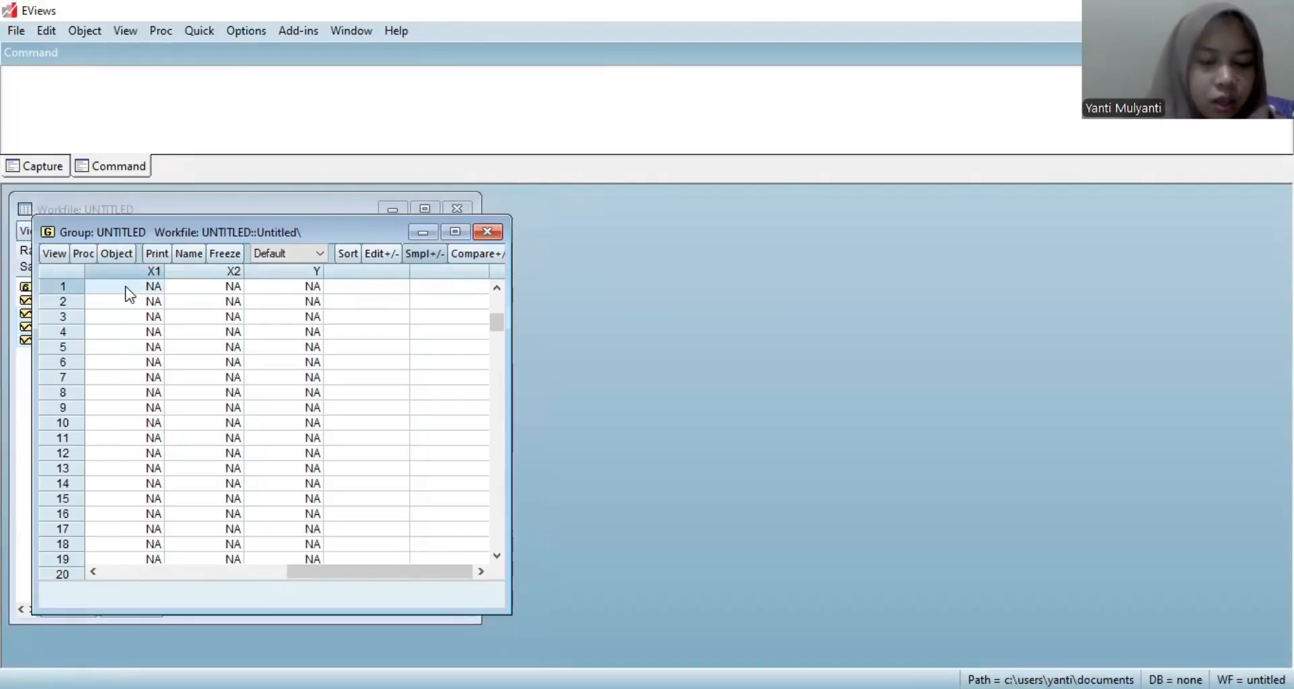
pyautogui.hotkey('ctrl', 'v')
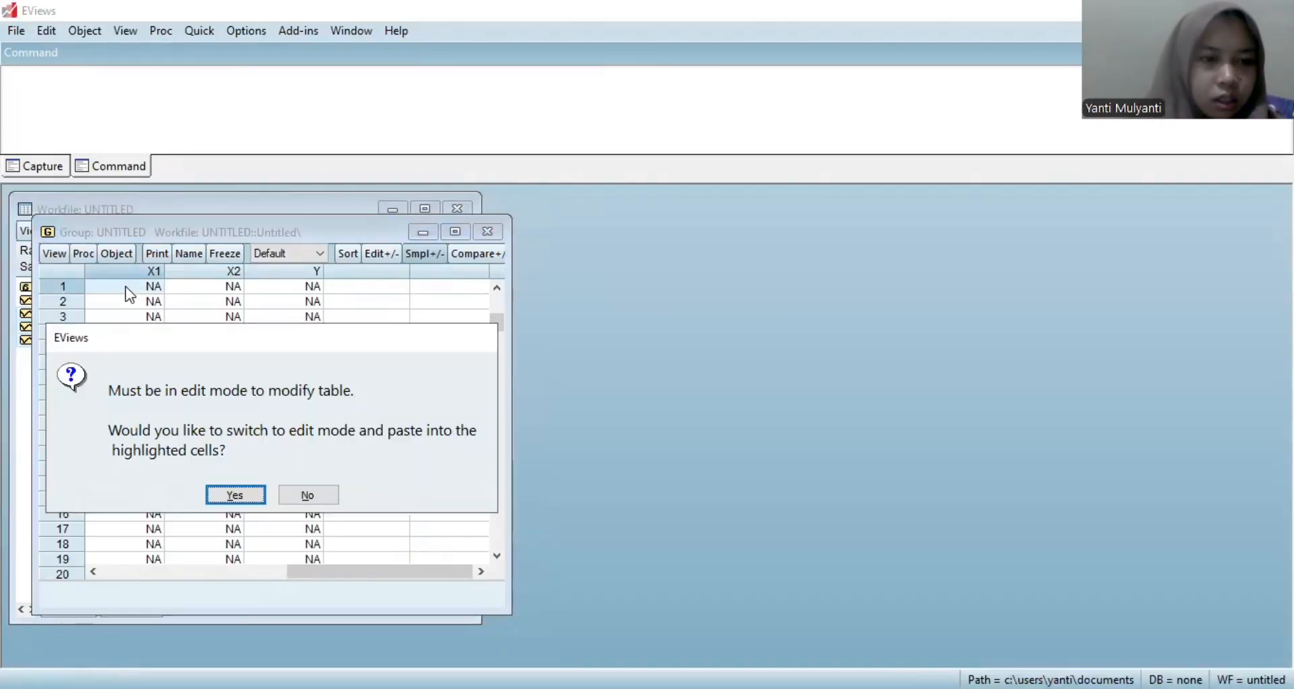
pyautogui.click(235, 496)
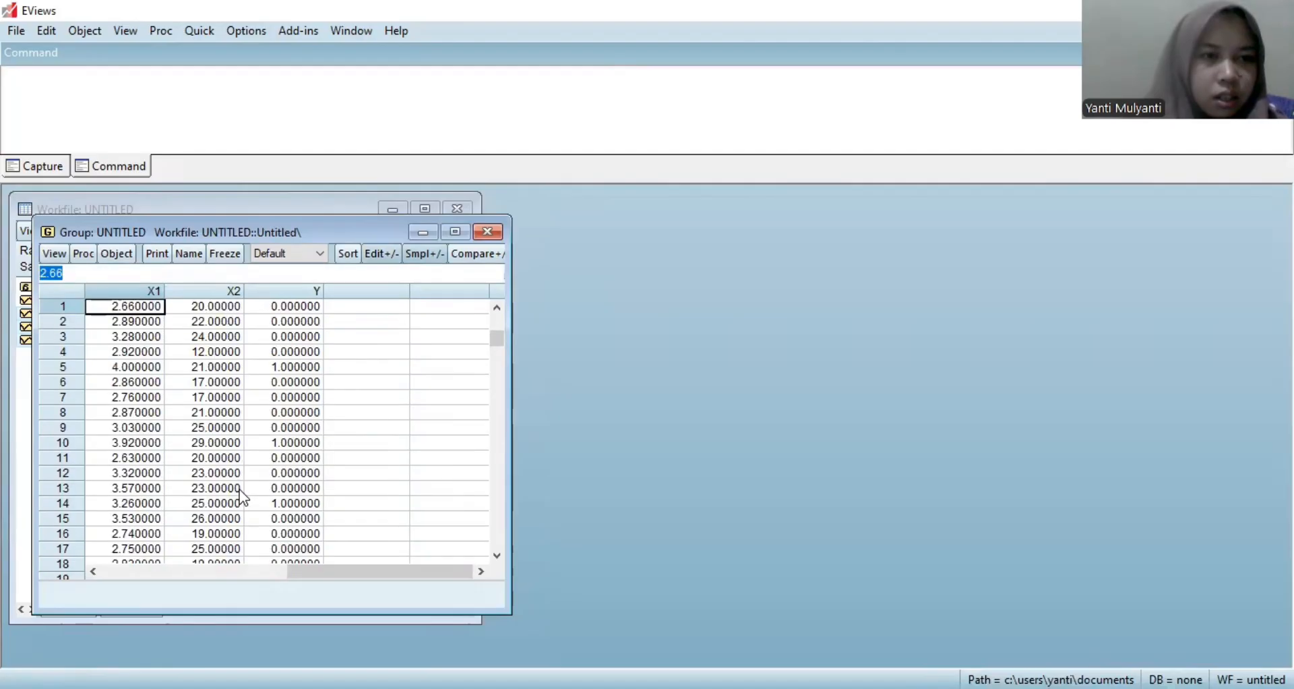
# Estimate the equation y c x1 x2 with the BINARY - Binary Choice method, using Probit and the sample 1 30.
pyautogui.click(198, 31)
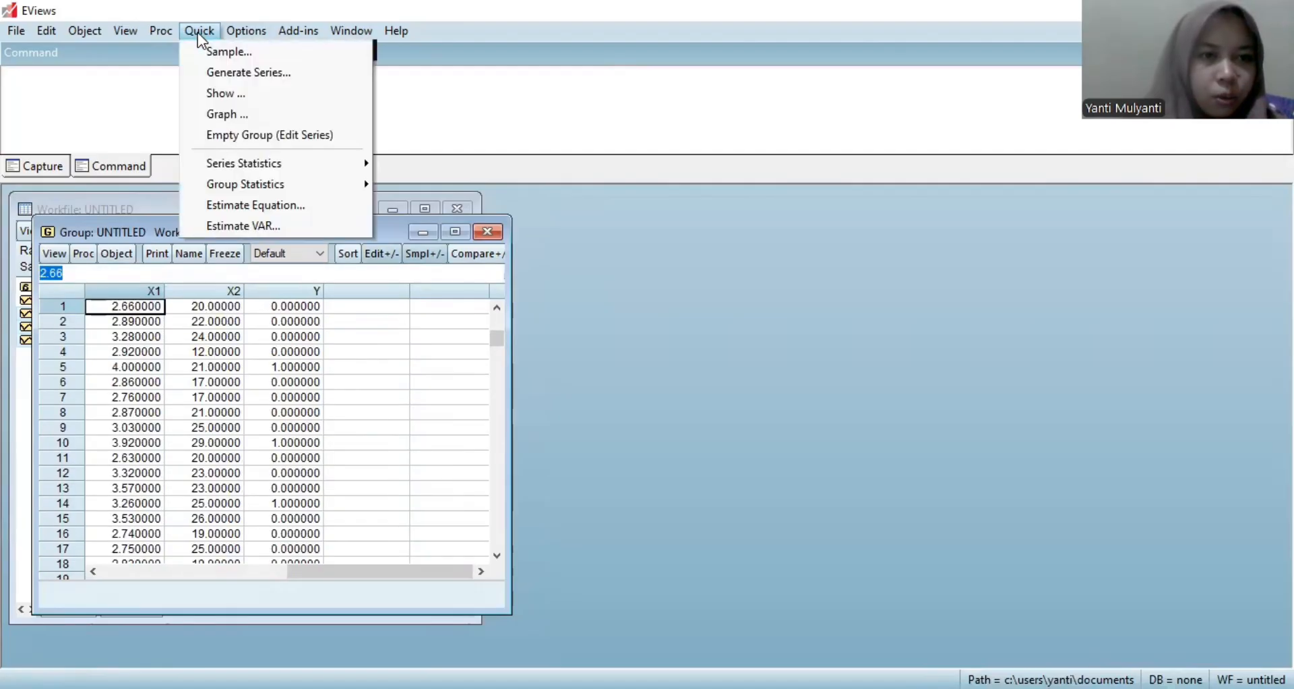
pyautogui.click(295, 206)
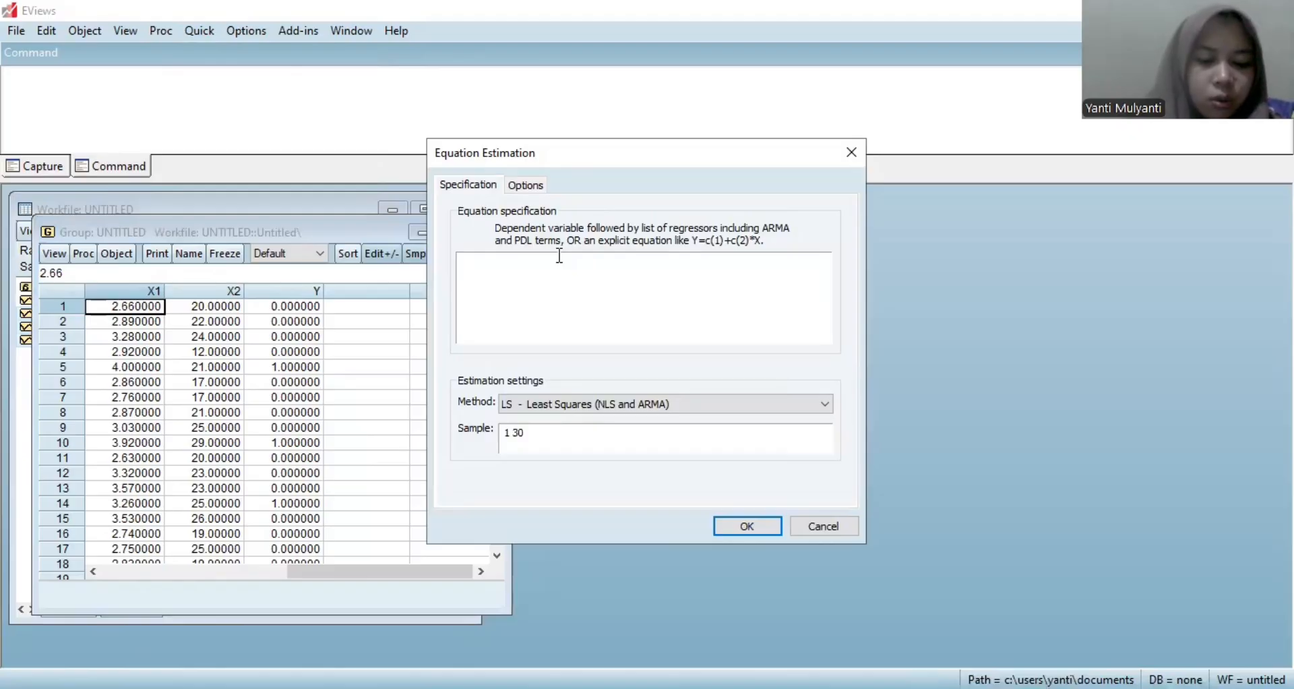
pyautogui.write('y ')
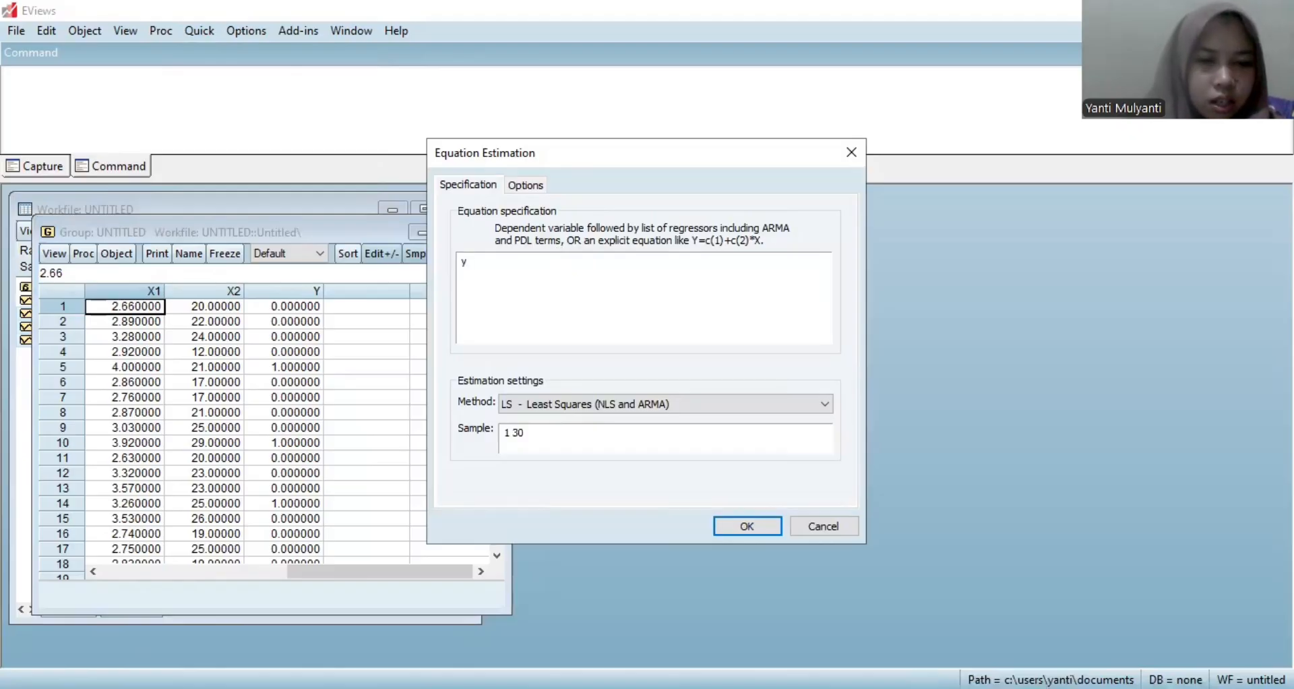
pyautogui.write('c x1')
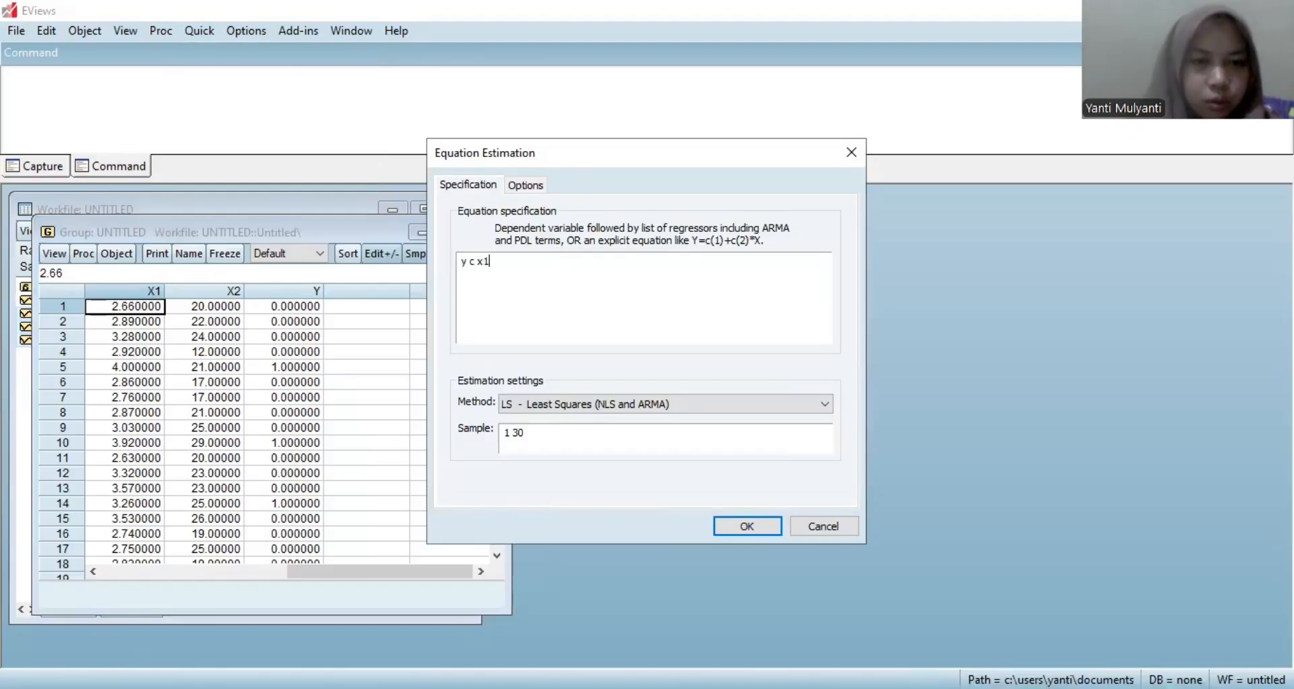
pyautogui.write(' x2')
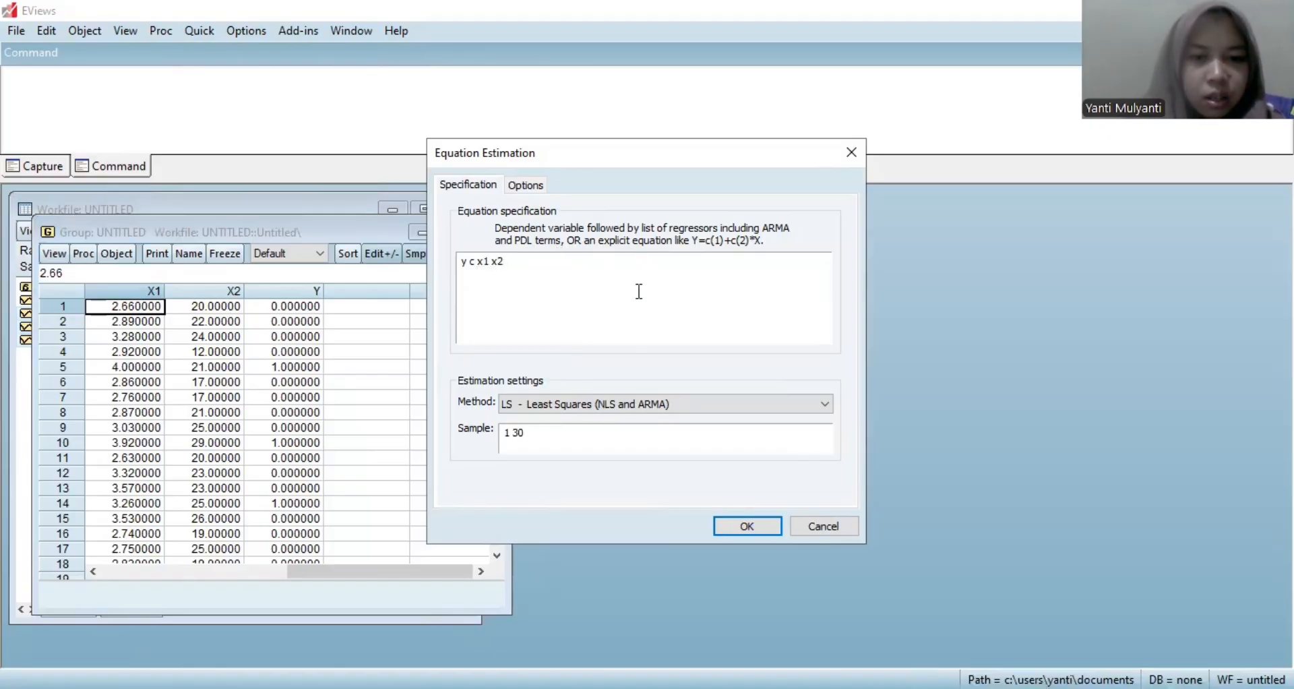
pyautogui.click(651, 408)
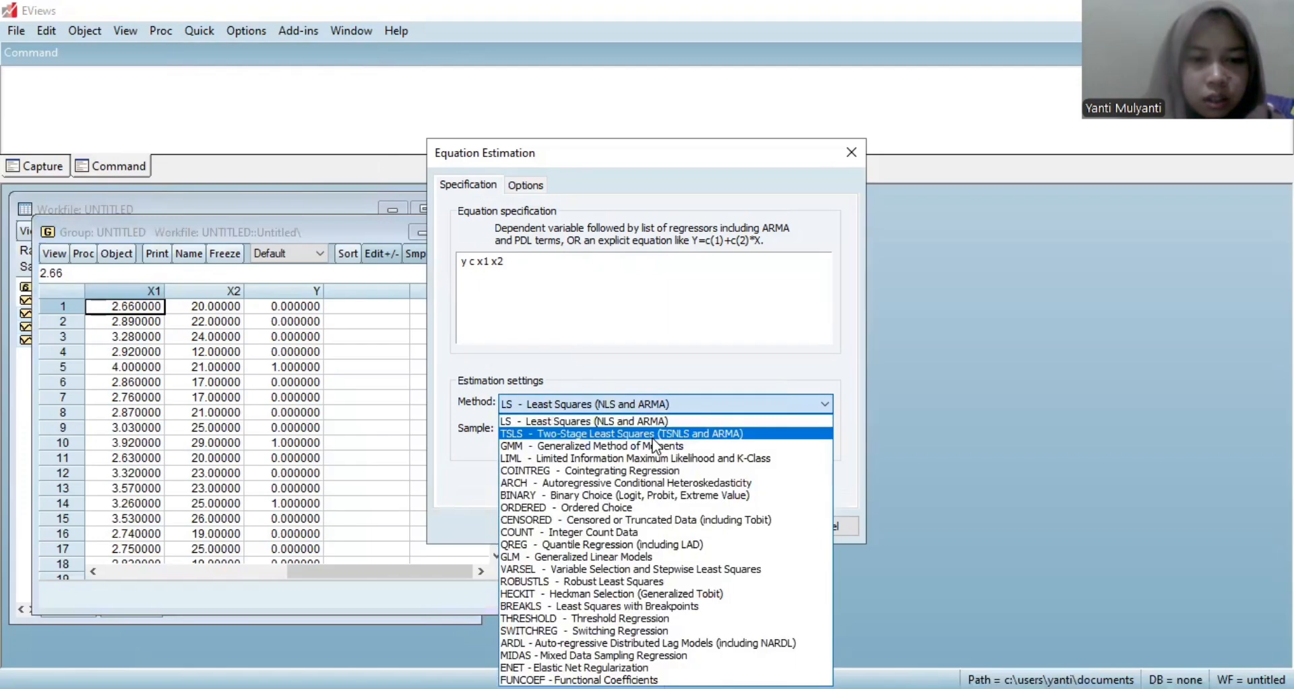
pyautogui.click(660, 499)
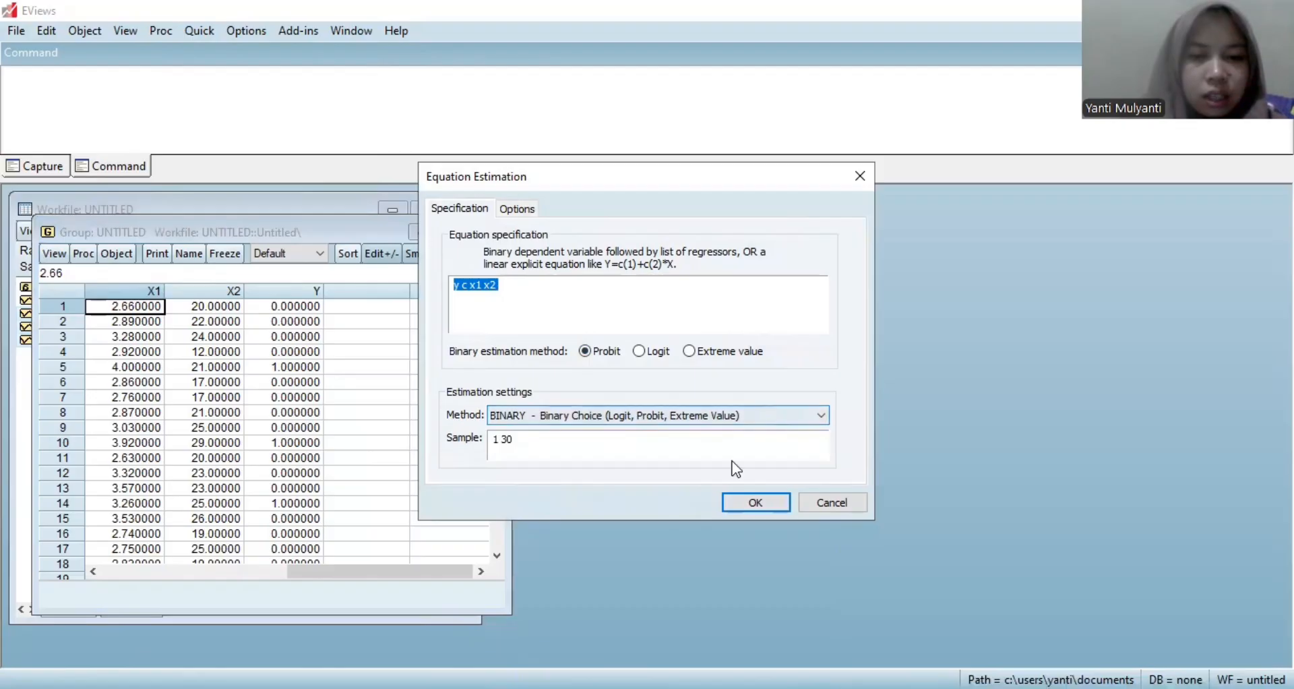
pyautogui.click(742, 499)
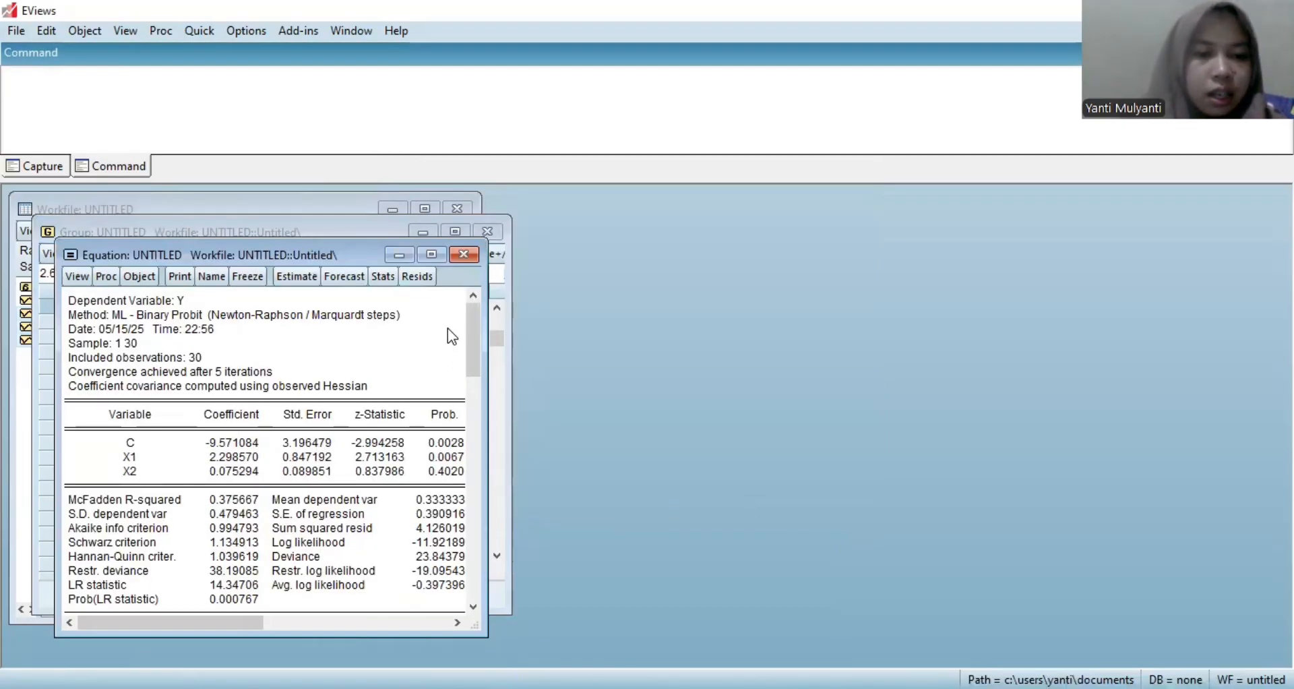
# Examine the full probit estimation output, from the coefficient table down to the observation counts.
pyautogui.click(474, 608)
pyautogui.click(474, 607)
pyautogui.click(473, 608)
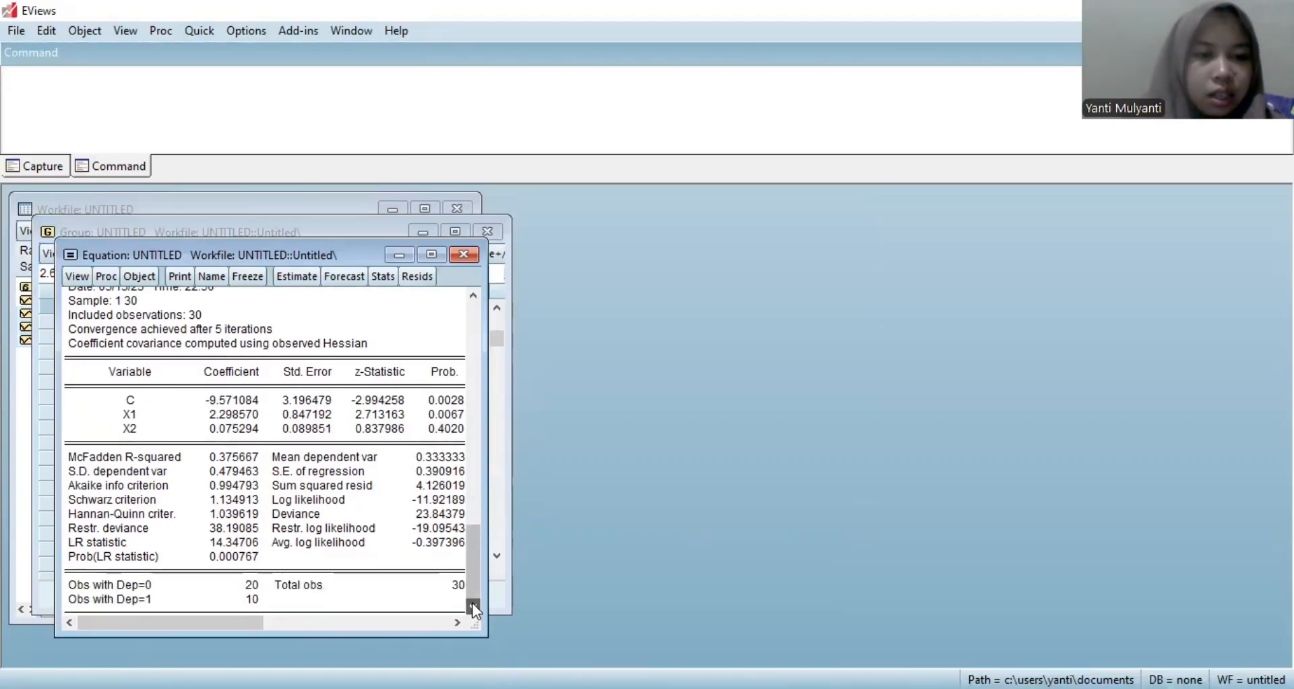
pyautogui.click(475, 299)
pyautogui.click(475, 299)
pyautogui.click(475, 299)
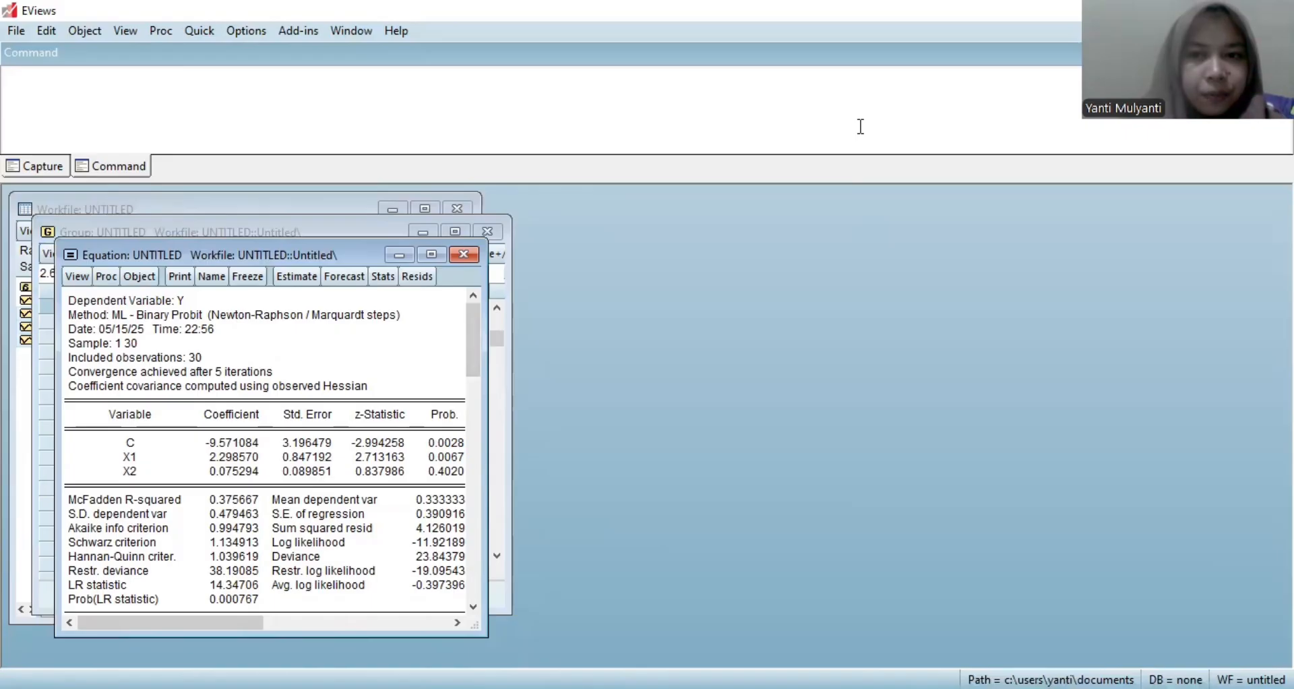
pyautogui.hotkey('alt', 'Tab')
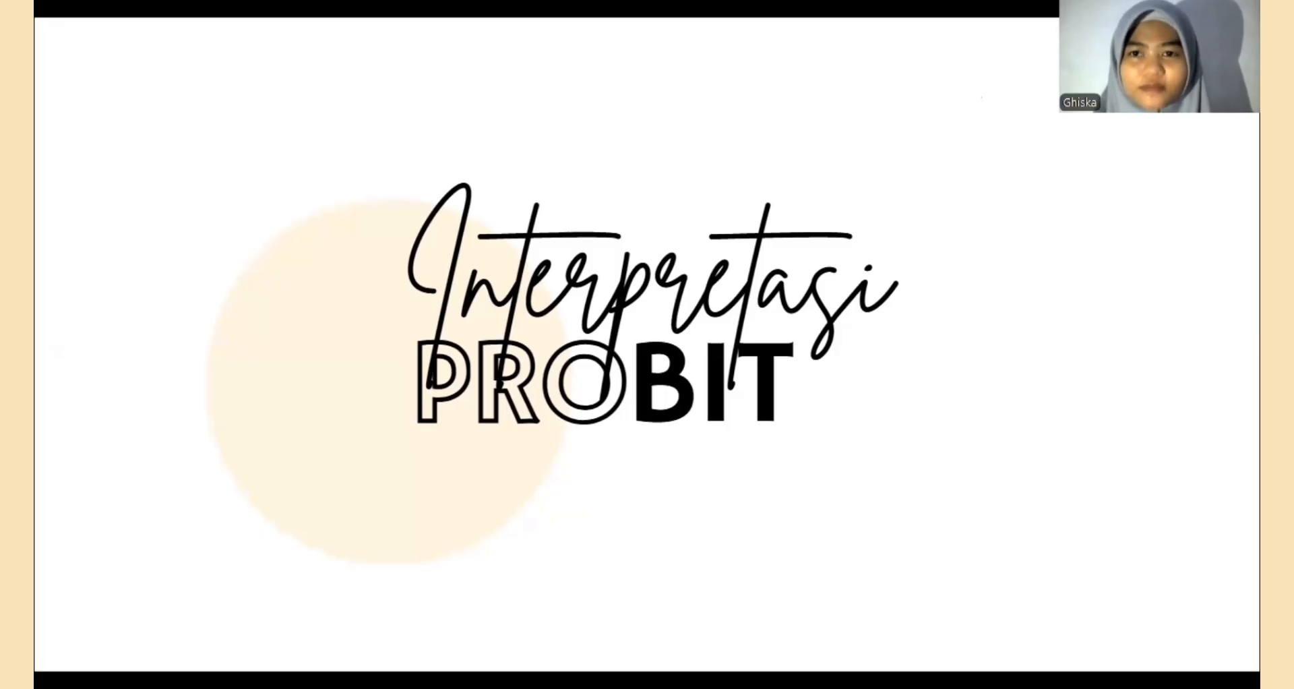
pyautogui.click(1059, 318)
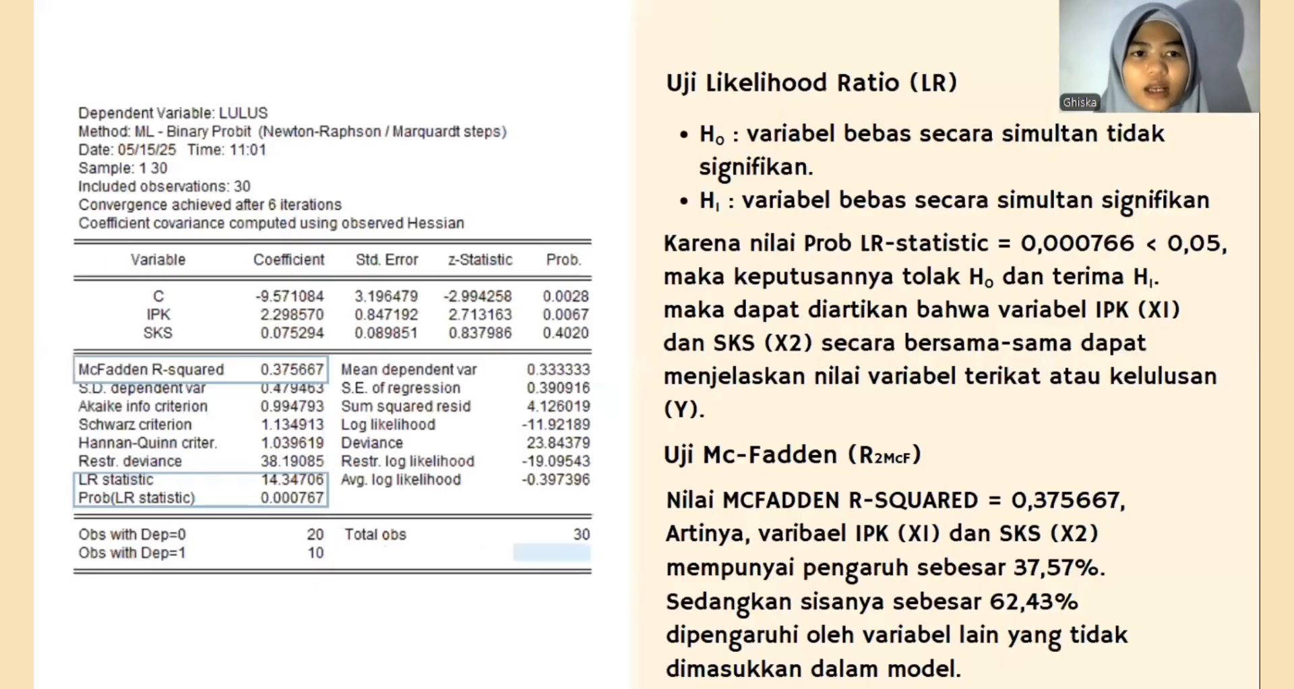